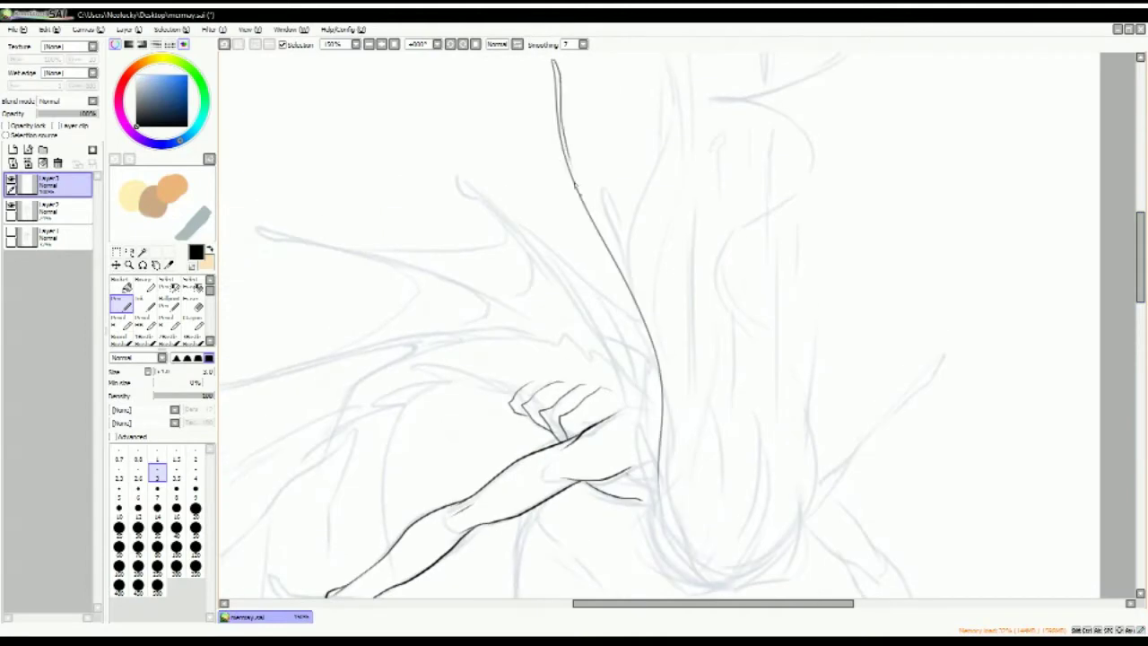
# Thicken the top ends of the two long contour lines above the arm with a larger brush, working in a mirrored view
pyautogui.press(']')
pyautogui.moveTo(663, 459); pyautogui.dragTo(661, 489)
pyautogui.moveTo(553, 61)
pyautogui.mouseDown()
pyautogui.moveTo(564, 139)
pyautogui.moveTo(561, 125)
pyautogui.mouseUp()
pyautogui.press(']')
pyautogui.press('h')
pyautogui.moveTo(431, 79); pyautogui.dragTo(442, 157)
pyautogui.moveTo(802, 65); pyautogui.dragTo(796, 134)
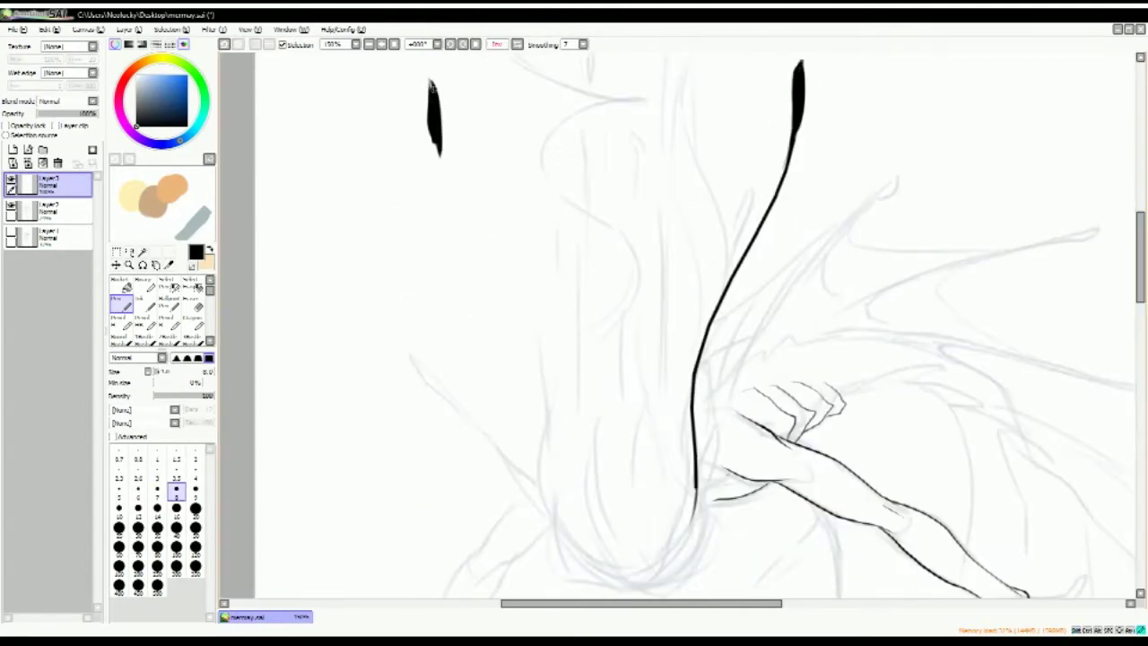
# Draw the second long contour down to the sketched bend and thicken the lower ends of both contours
pyautogui.moveTo(434, 144); pyautogui.dragTo(551, 502)
pyautogui.press(']')
pyautogui.moveTo(693, 389); pyautogui.dragTo(697, 516)
pyautogui.moveTo(496, 385); pyautogui.dragTo(554, 516)
pyautogui.hotkey('ctrl', 'z')
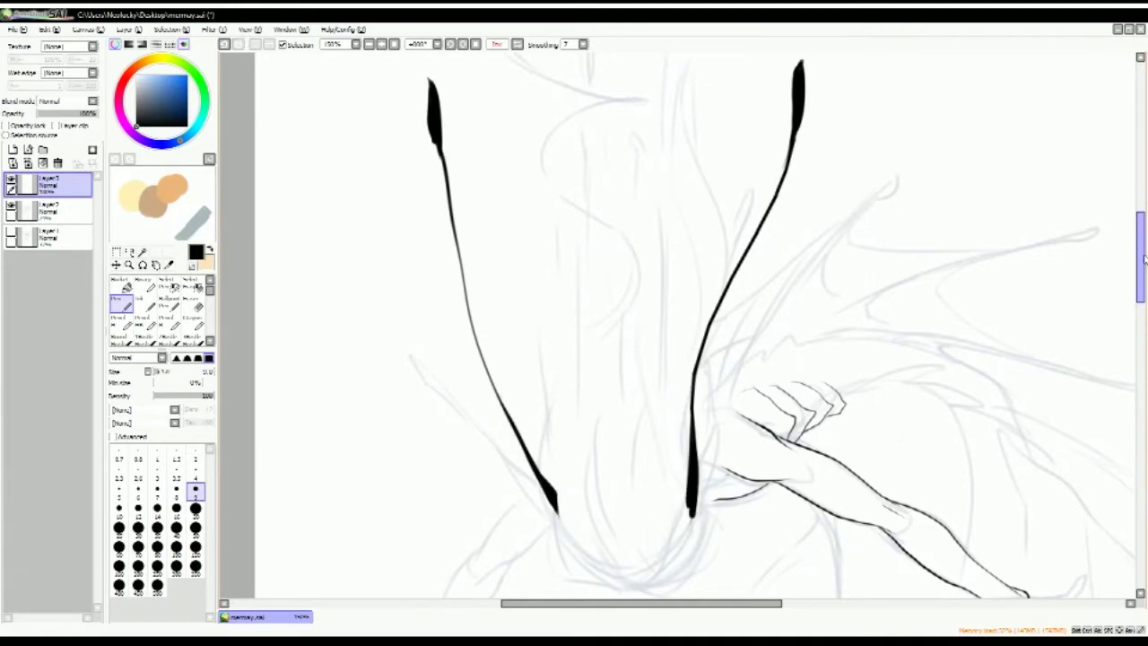
# Draw thin curved strands beside the lower end of the contour nearest the arm with a fine brush
pyautogui.scroll(-3, 706, 314)
pyautogui.press('[')
pyautogui.press('[')
pyautogui.press('[')
pyautogui.press('[')
pyautogui.press('[')
pyautogui.press('[')
pyautogui.press('[')
pyautogui.moveTo(699, 318); pyautogui.dragTo(719, 199)
# Draw long flowing strands curving outward and upward from the lower end of the contour opposite the arm
pyautogui.press('h')
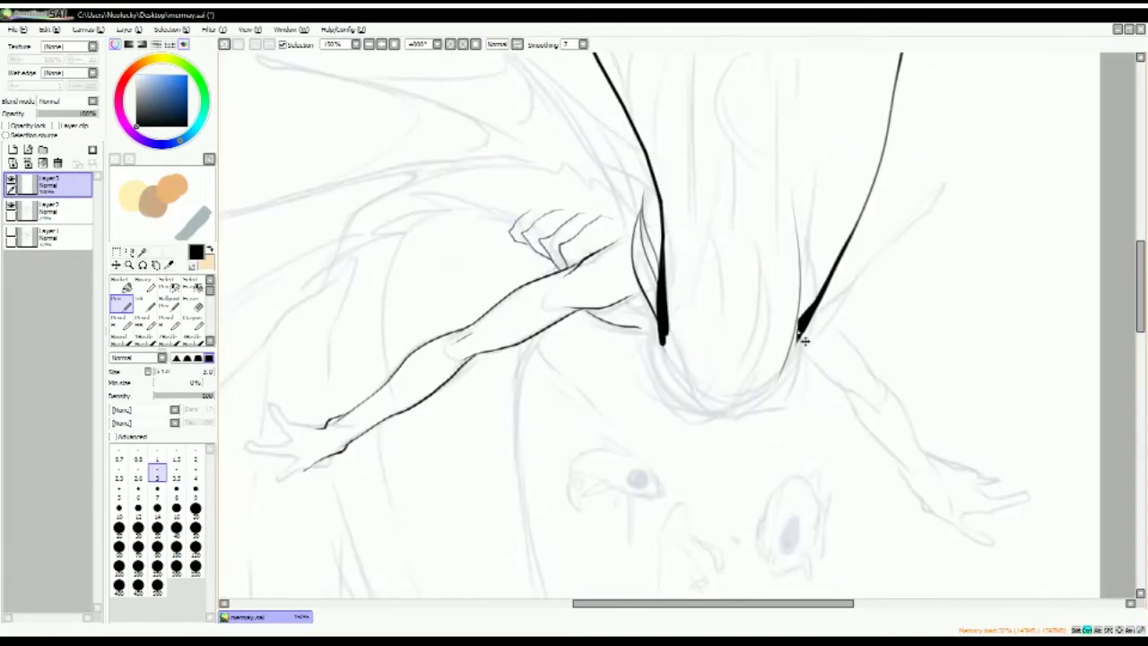
pyautogui.moveTo(774, 381); pyautogui.dragTo(907, 255)
pyautogui.moveTo(904, 305); pyautogui.dragTo(884, 211)
pyautogui.moveTo(946, 100)
pyautogui.mouseDown()
pyautogui.moveTo(885, 236)
pyautogui.moveTo(856, 81)
pyautogui.mouseUp()
pyautogui.hotkey('ctrl', 'z')
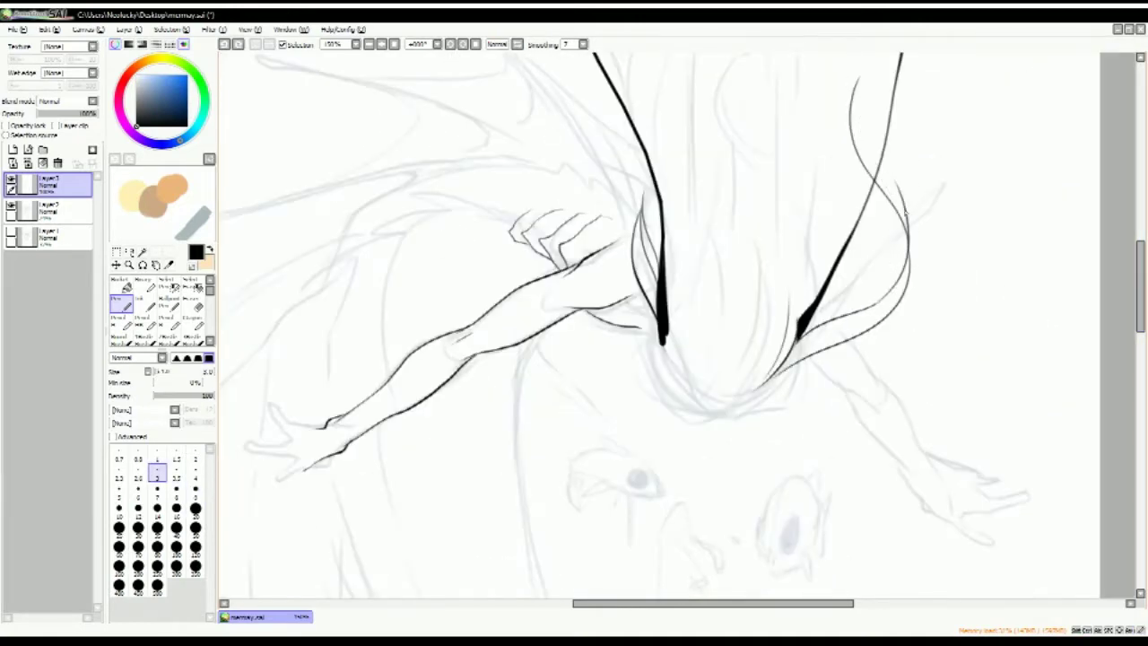
pyautogui.moveTo(872, 348); pyautogui.dragTo(731, 397)
pyautogui.moveTo(668, 330); pyautogui.dragTo(683, 391)
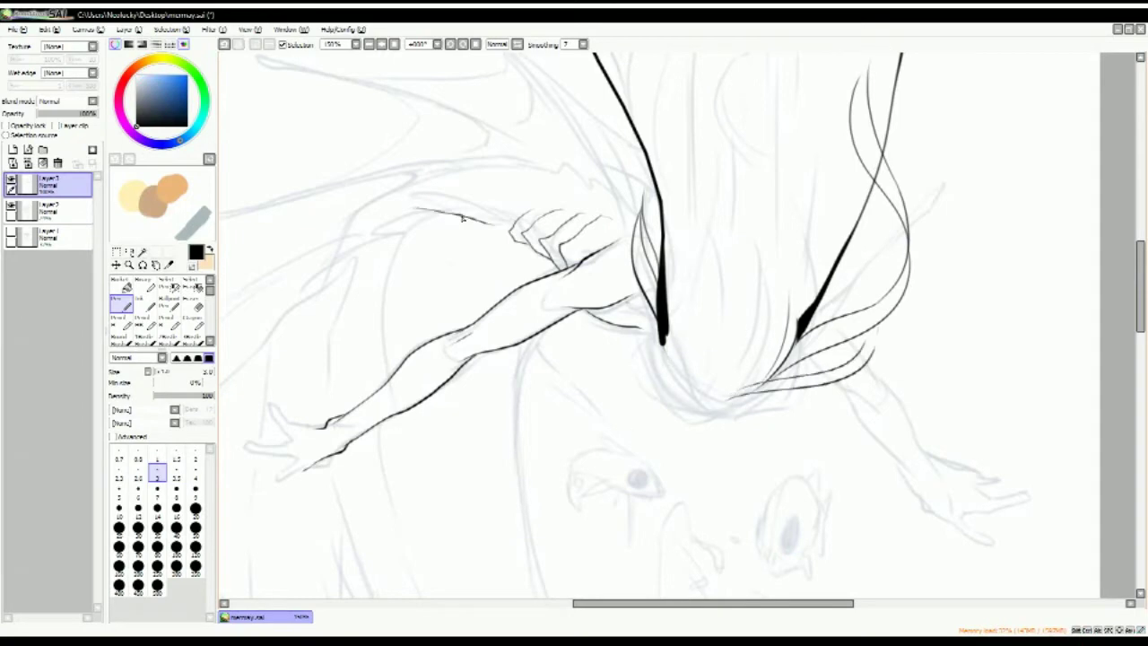
# Outline the pointed leaf-shaped fins above the forearm and the long fin edge sweeping outward from them
pyautogui.moveTo(463, 218)
pyautogui.mouseDown()
pyautogui.moveTo(309, 207)
pyautogui.moveTo(457, 189)
pyautogui.mouseUp()
pyautogui.moveTo(381, 205)
pyautogui.mouseDown()
pyautogui.moveTo(503, 218)
pyautogui.moveTo(404, 229)
pyautogui.mouseUp()
pyautogui.moveTo(416, 240)
pyautogui.mouseDown()
pyautogui.moveTo(610, 238)
pyautogui.moveTo(463, 368)
pyautogui.mouseUp()
pyautogui.moveTo(423, 325); pyautogui.dragTo(552, 272)
pyautogui.hotkey('ctrl', 'z')
pyautogui.moveTo(240, 454); pyautogui.dragTo(574, 255)
pyautogui.moveTo(579, 283); pyautogui.dragTo(556, 368)
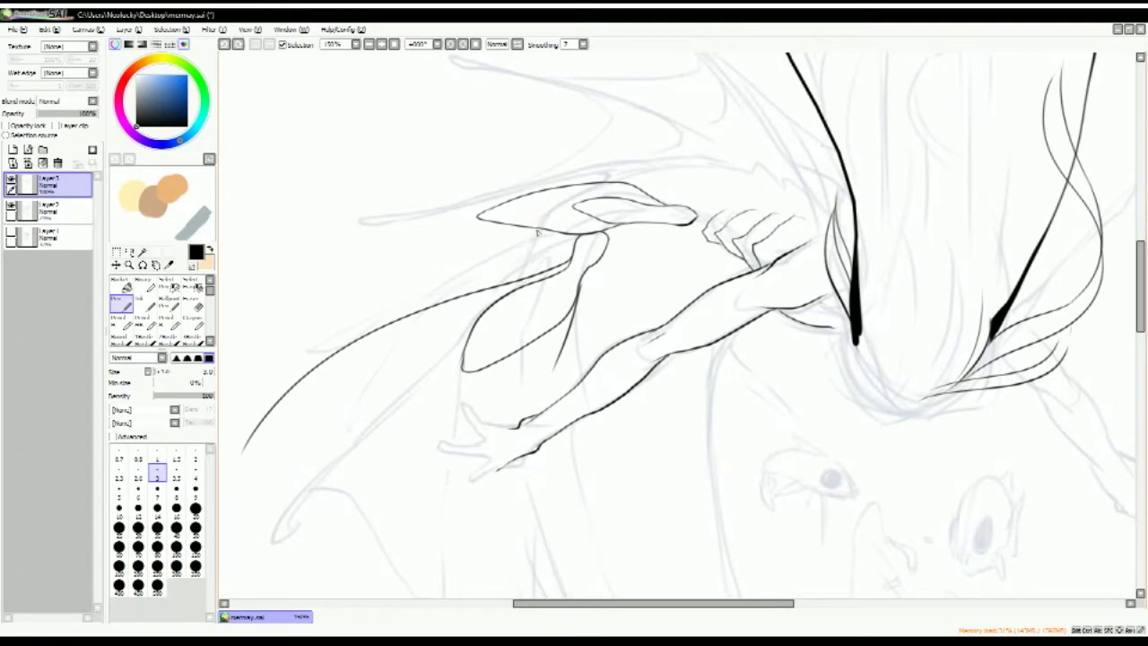
# Ink details around the hand and outline the long pointed fin panels hanging beyond and below it
pyautogui.scroll(-5, 483, 233)
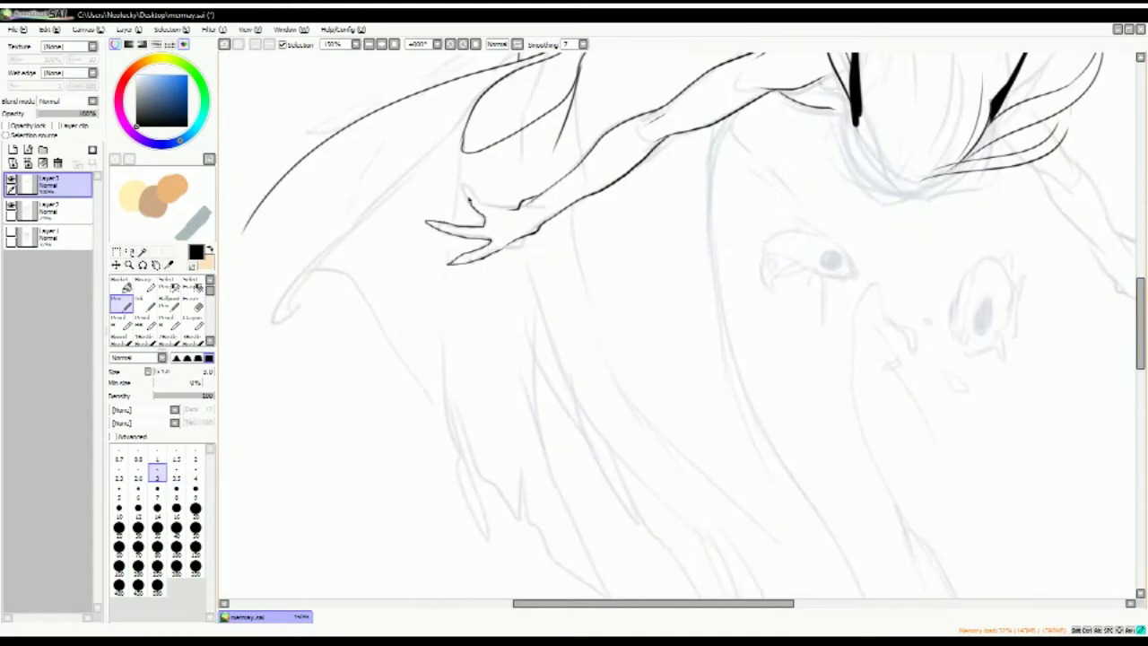
pyautogui.moveTo(532, 187)
pyautogui.mouseDown()
pyautogui.moveTo(577, 59)
pyautogui.moveTo(532, 178)
pyautogui.mouseUp()
pyautogui.moveTo(530, 269); pyautogui.dragTo(644, 270)
pyautogui.moveTo(358, 235)
pyautogui.mouseDown()
pyautogui.moveTo(393, 308)
pyautogui.moveTo(561, 126)
pyautogui.mouseUp()
pyautogui.hotkey('ctrl', 'z')
pyautogui.moveTo(538, 135)
pyautogui.mouseDown()
pyautogui.moveTo(519, 421)
pyautogui.moveTo(596, 520)
pyautogui.mouseUp()
pyautogui.moveTo(556, 325); pyautogui.dragTo(592, 517)
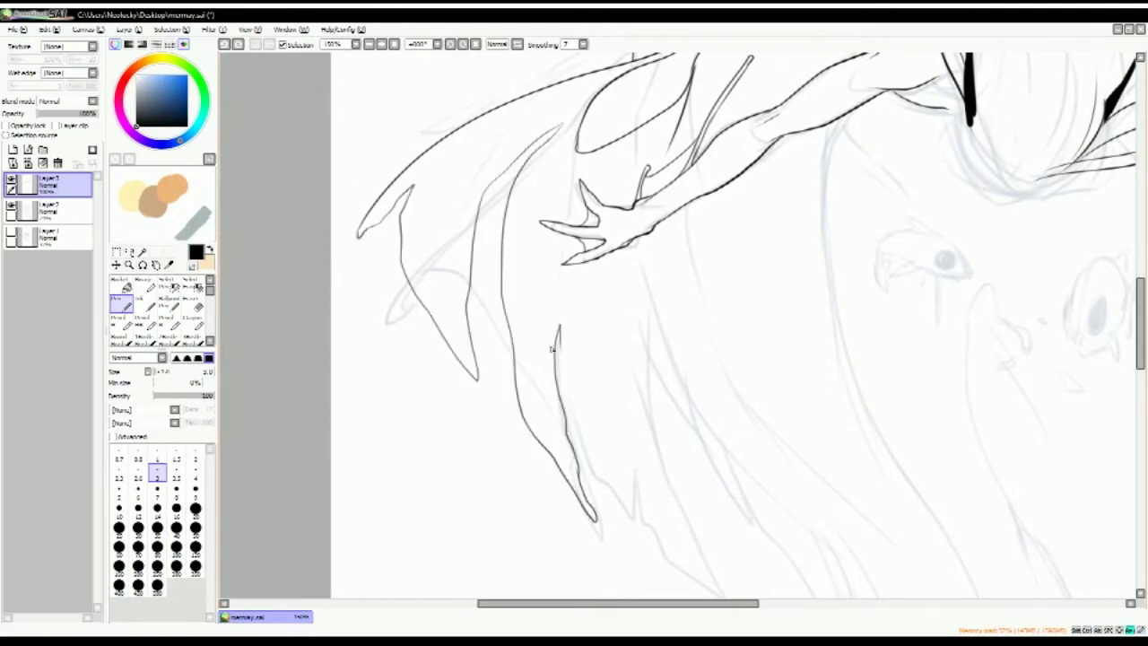
pyautogui.moveTo(622, 386); pyautogui.dragTo(639, 516)
# Erase the stray strands and excess tip at the lower end of the thick contour beside the shoulder
pyautogui.scroll(8, 646, 522)
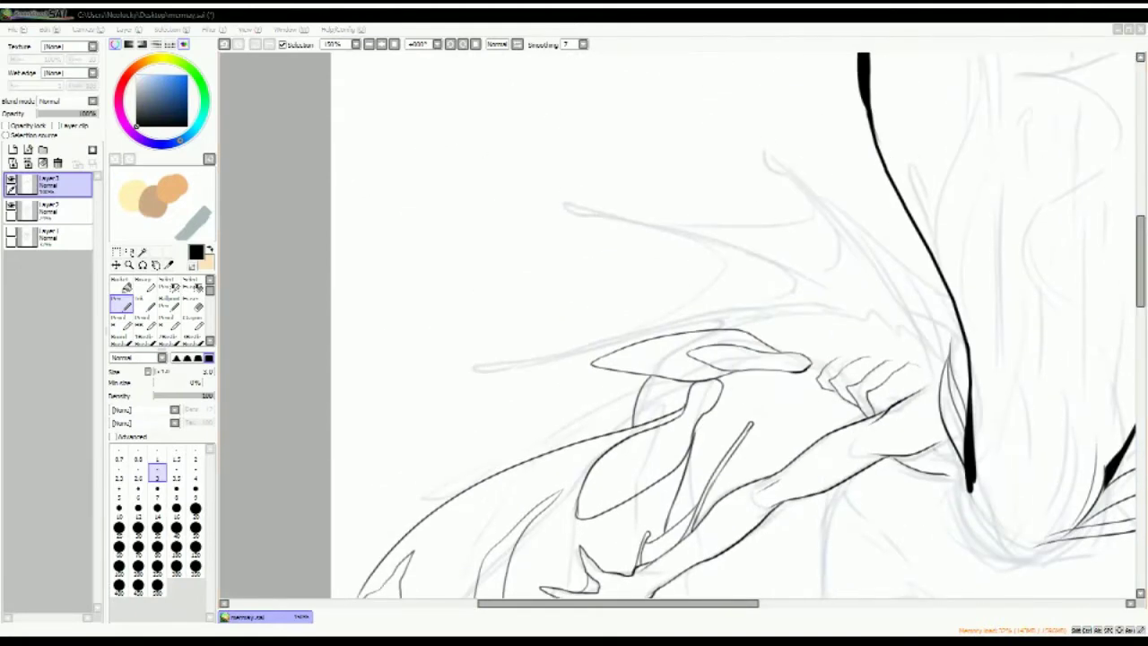
pyautogui.moveTo(631, 300); pyautogui.dragTo(464, 343)
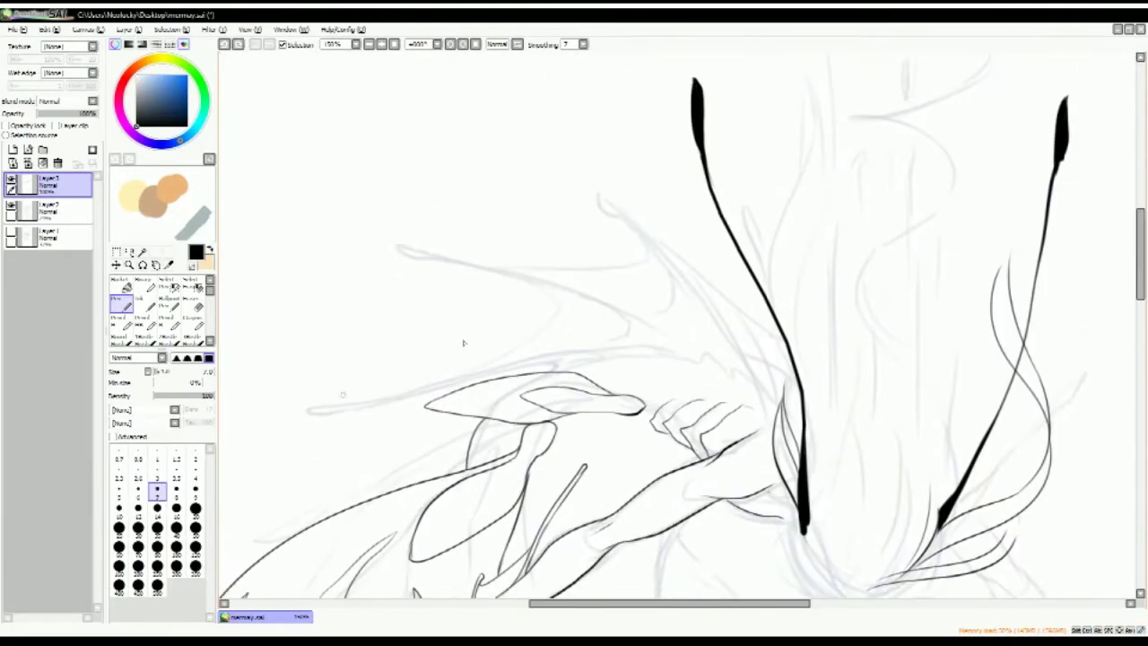
pyautogui.scroll(-2, 1033, 291)
pyautogui.press('Insert')
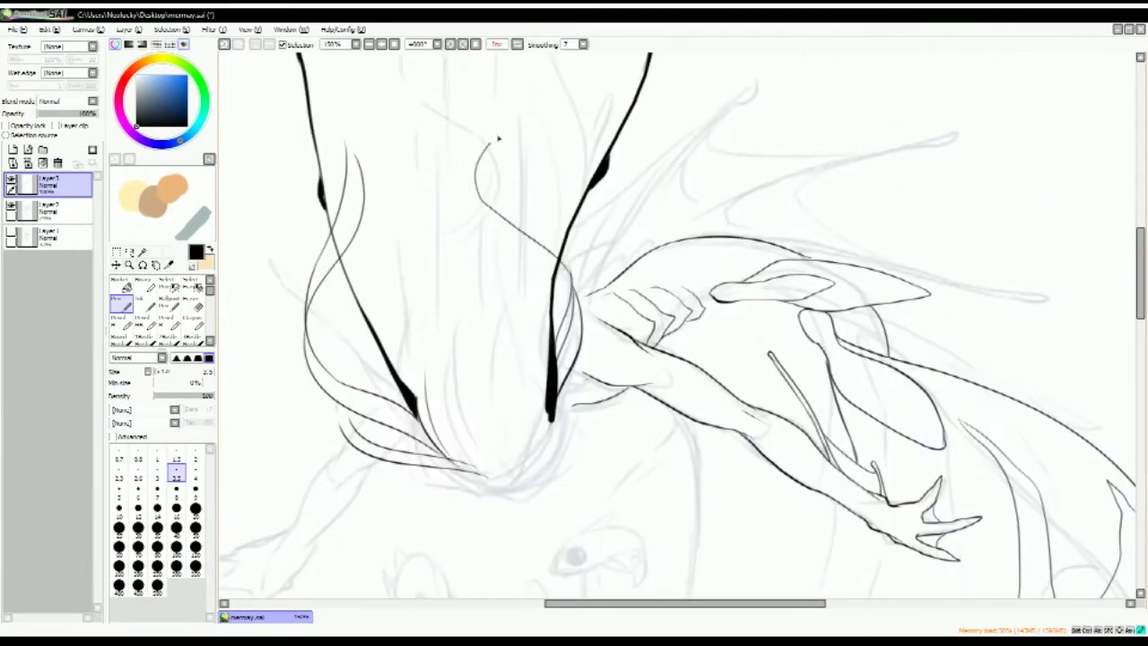
pyautogui.press('e')
pyautogui.moveTo(568, 295); pyautogui.dragTo(551, 399)
pyautogui.press('n')
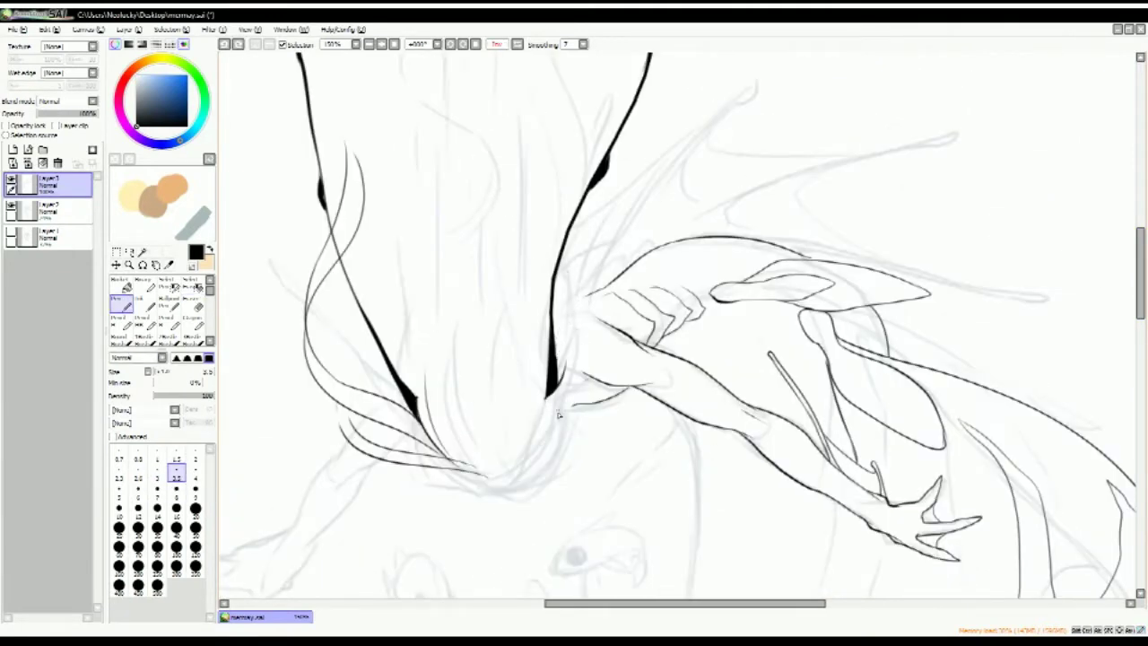
# Draw the spined fin rising from the back, with pointed spikes joined by curved webbing
pyautogui.moveTo(628, 265); pyautogui.dragTo(678, 132)
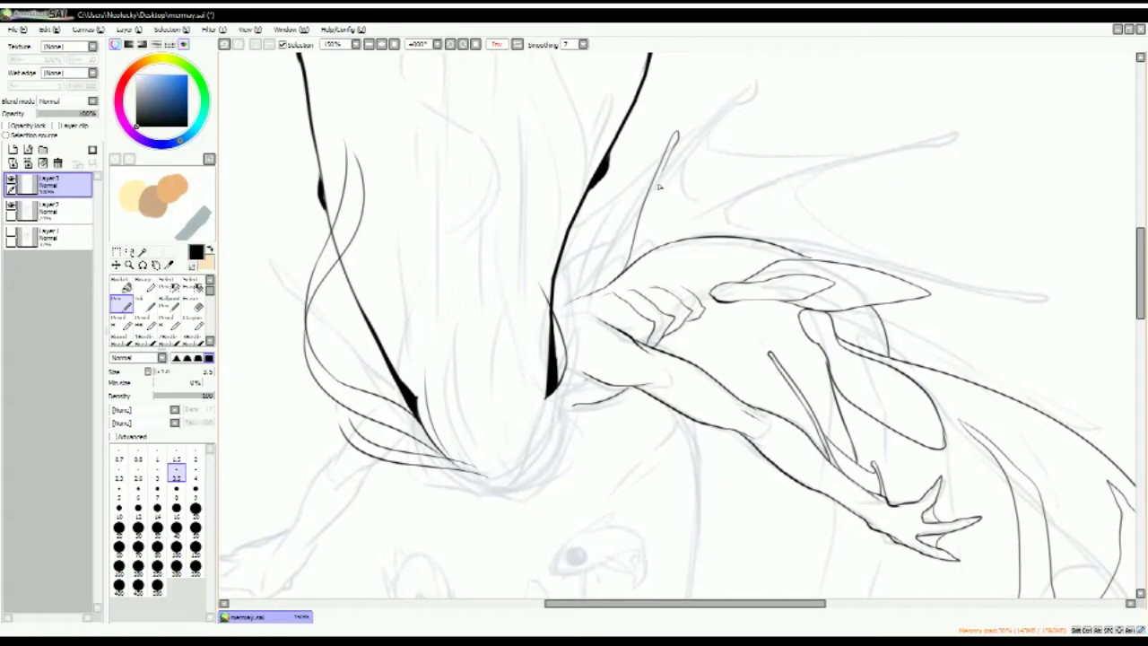
pyautogui.moveTo(642, 240); pyautogui.dragTo(805, 154)
pyautogui.moveTo(717, 213); pyautogui.dragTo(757, 175)
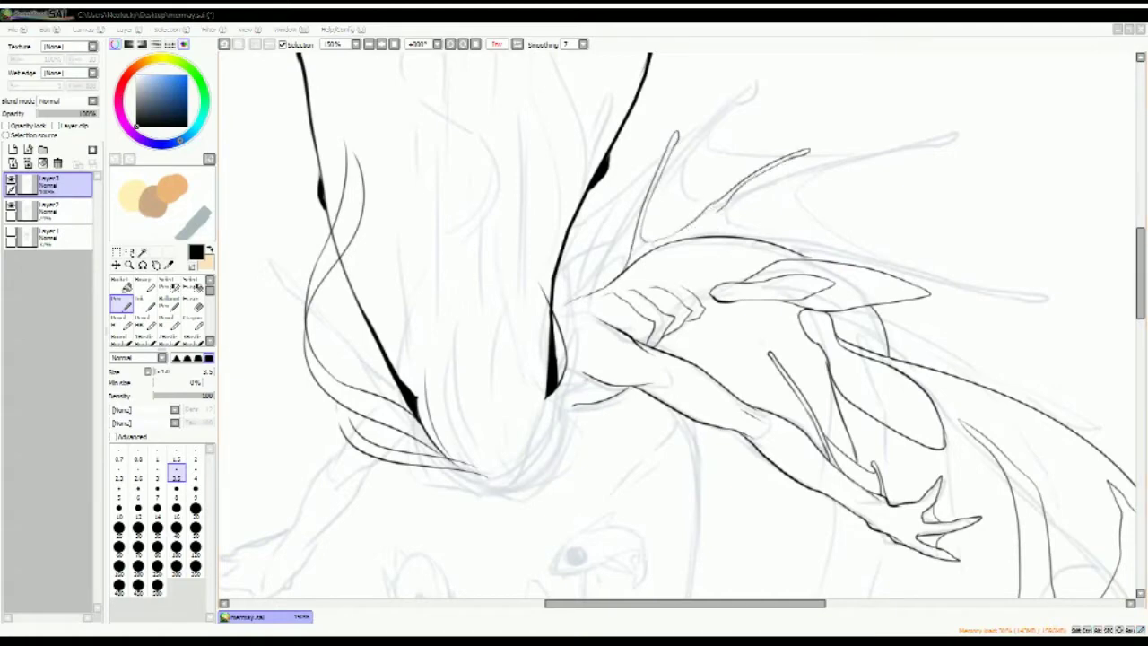
pyautogui.click(639, 187)
pyautogui.hotkey('ctrl', 'z')
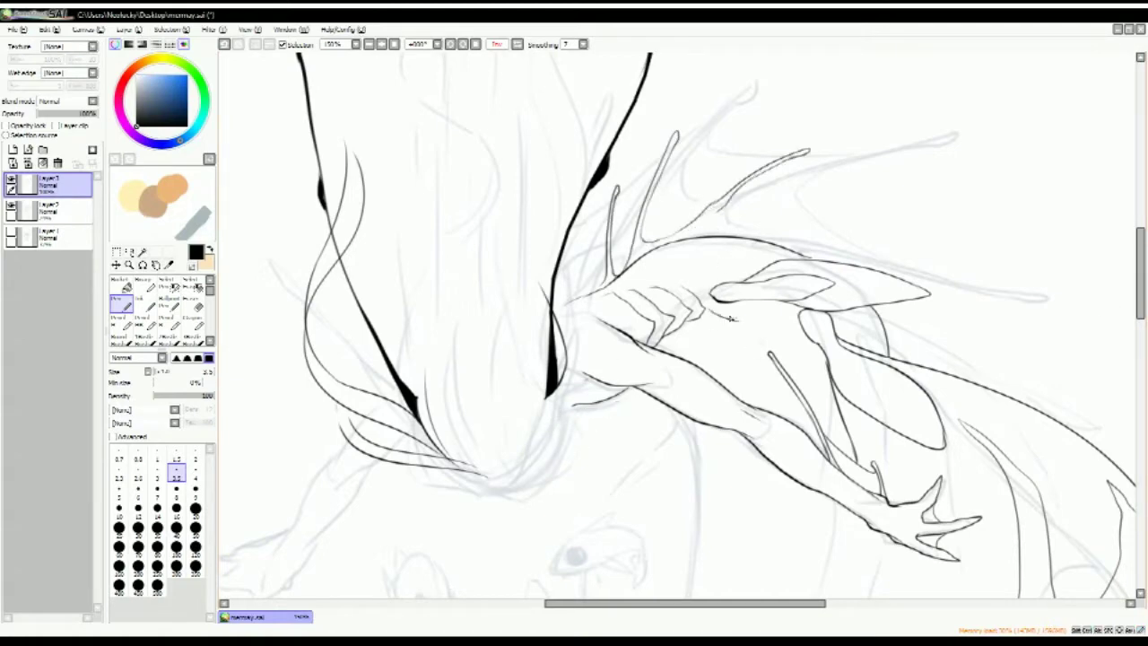
pyautogui.press('h')
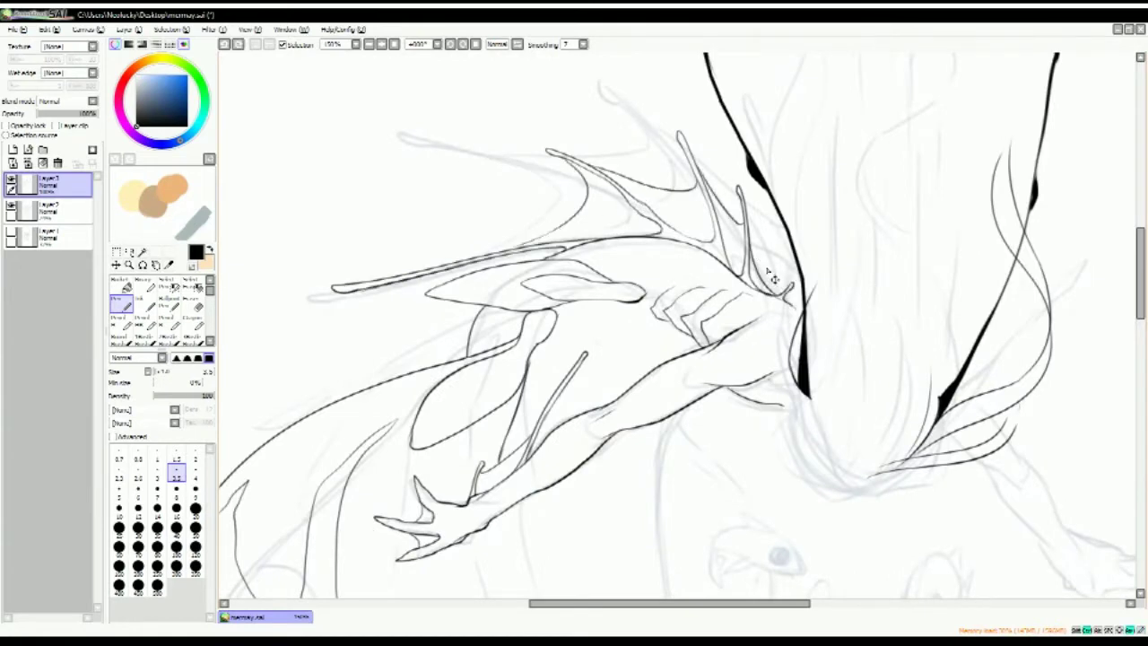
pyautogui.press('h')
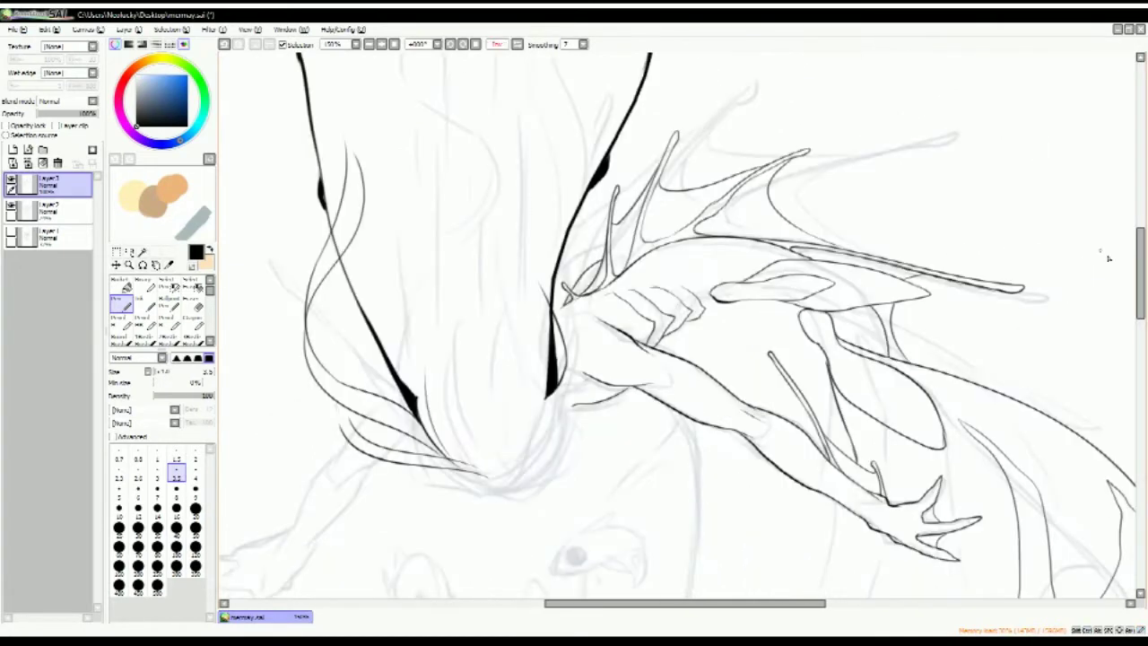
# Extend the fin line down to the wrist, and redraw the leaf-shaped fin above the forearm narrower
pyautogui.scroll(-3, 449, 280)
pyautogui.press('e')
pyautogui.press('n')
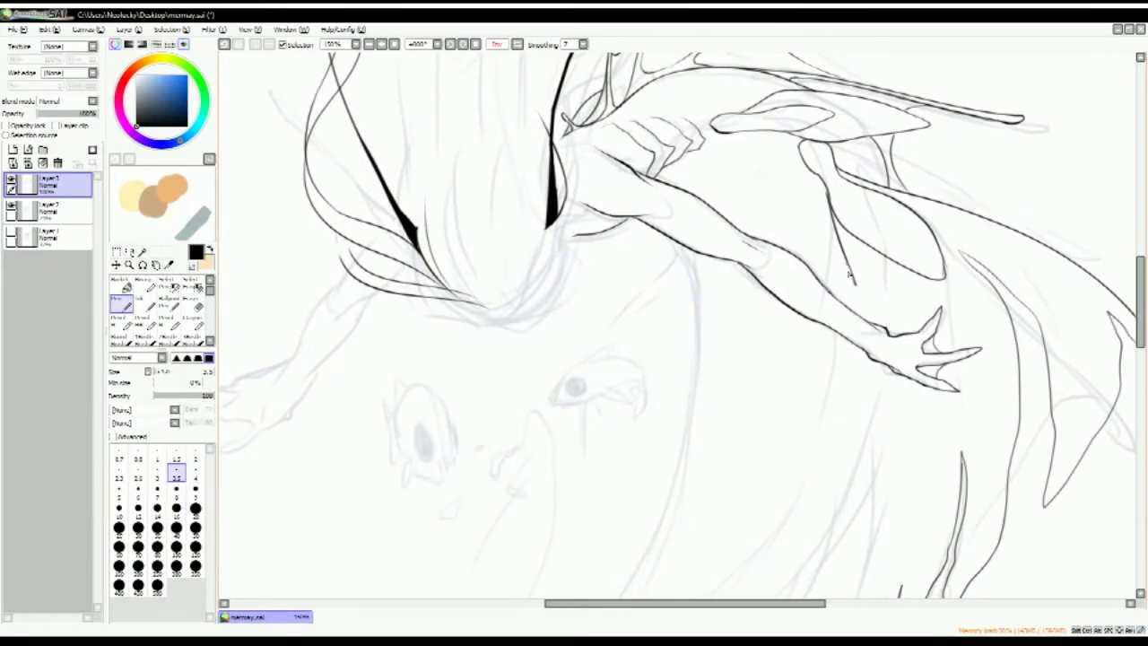
pyautogui.moveTo(851, 274); pyautogui.dragTo(866, 316)
pyautogui.press('e')
pyautogui.moveTo(942, 276); pyautogui.dragTo(839, 183)
pyautogui.press('n')
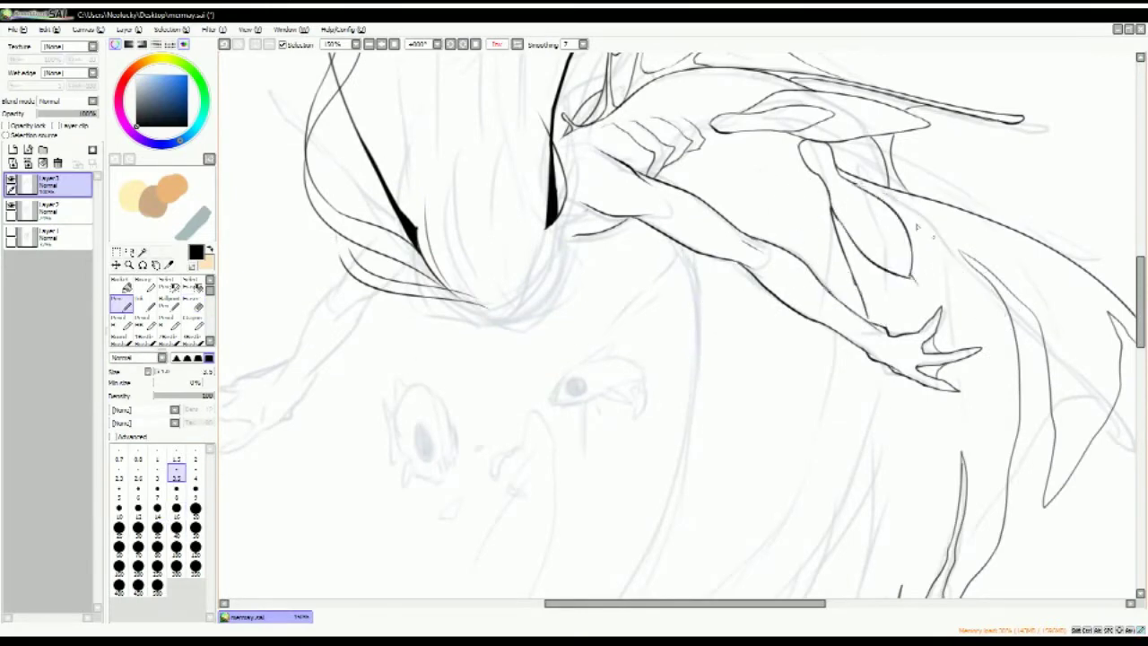
# Draw the long body contours running down from the upper arm and the hand, along with the adjoining fin edge
pyautogui.press('h')
pyautogui.scroll(-2, 917, 227)
pyautogui.moveTo(664, 121); pyautogui.dragTo(709, 430)
pyautogui.moveTo(475, 232); pyautogui.dragTo(536, 588)
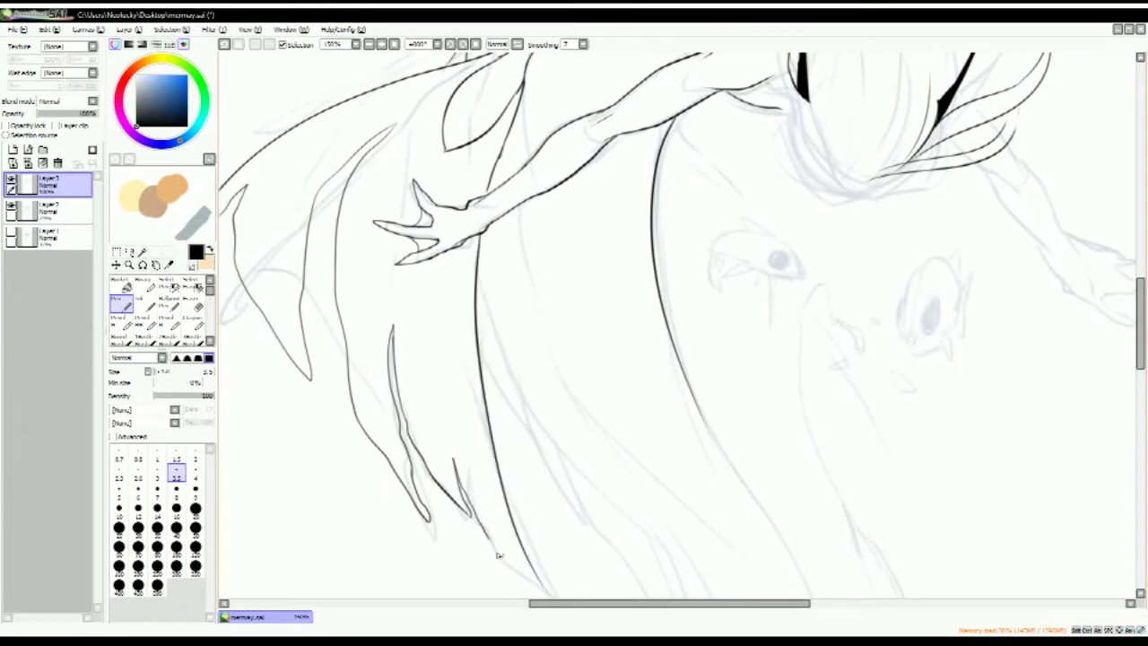
pyautogui.moveTo(513, 414); pyautogui.dragTo(574, 521)
# Undo the last two long body strokes and redraw the tail contours down into a U-shaped bend
pyautogui.scroll(2, 1100, 275)
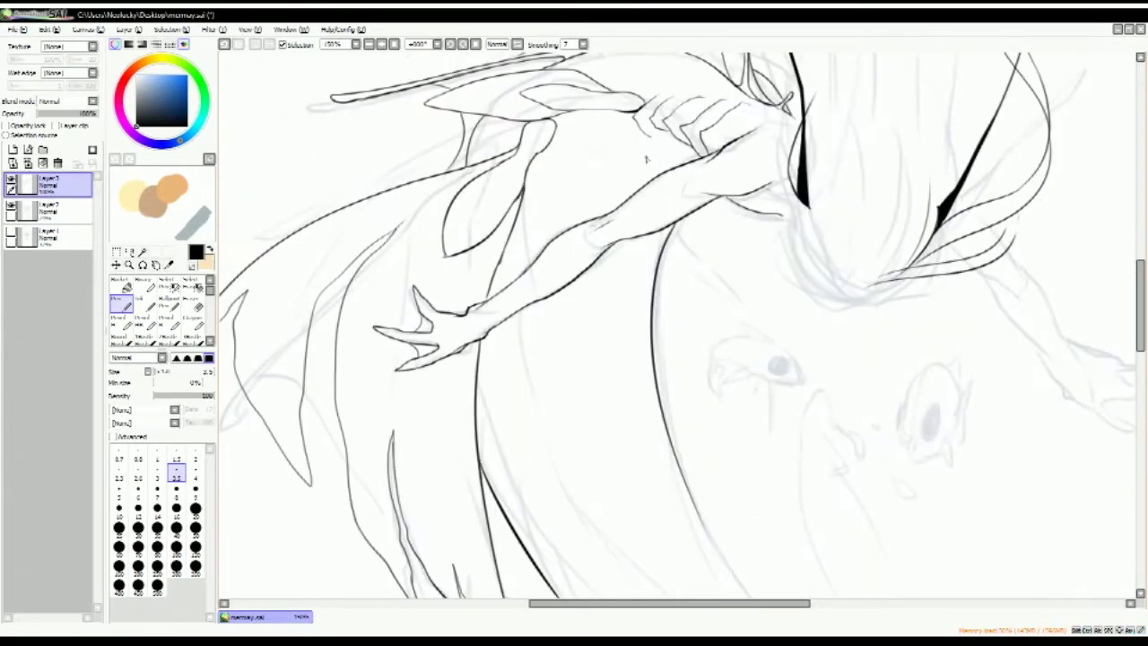
pyautogui.scroll(4, 646, 159)
pyautogui.scroll(2, 899, 171)
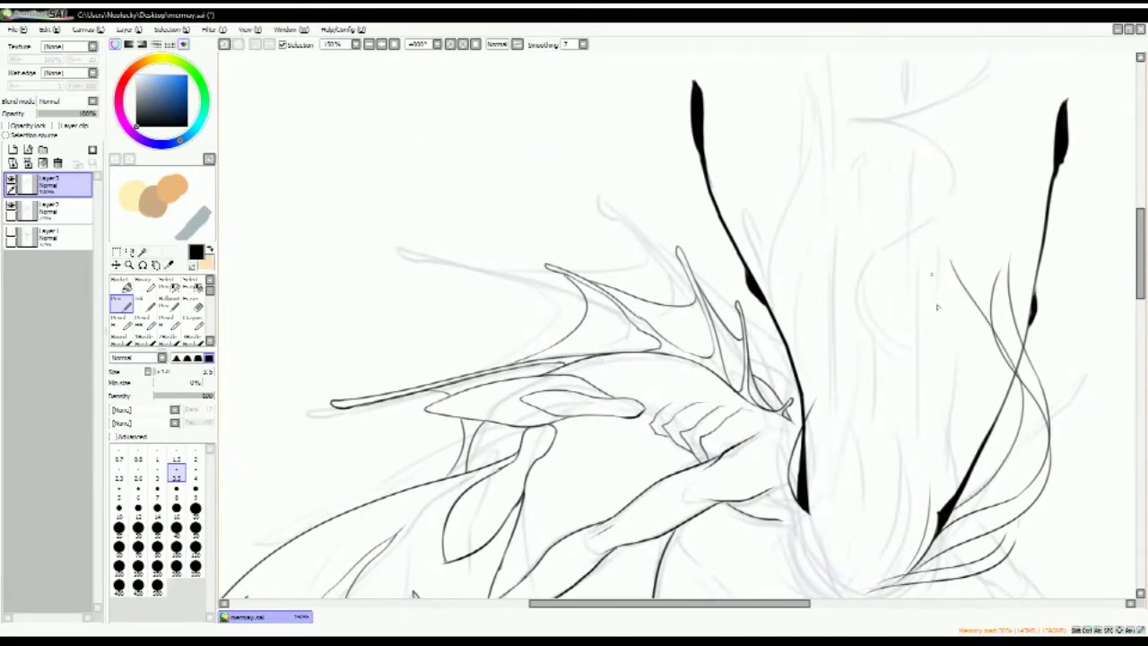
pyautogui.scroll(-5, 705, 270)
pyautogui.scroll(-2, 741, 290)
pyautogui.scroll(1, 756, 273)
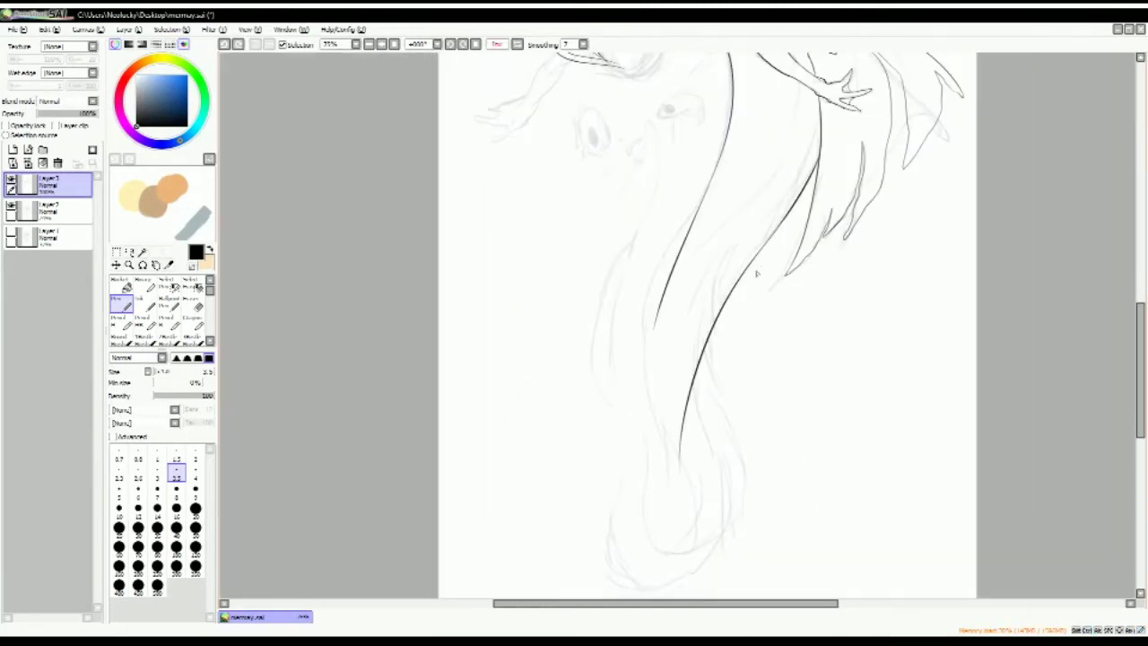
pyautogui.hotkey('ctrl', 'z')
pyautogui.hotkey('ctrl', 'z')
pyautogui.press('h')
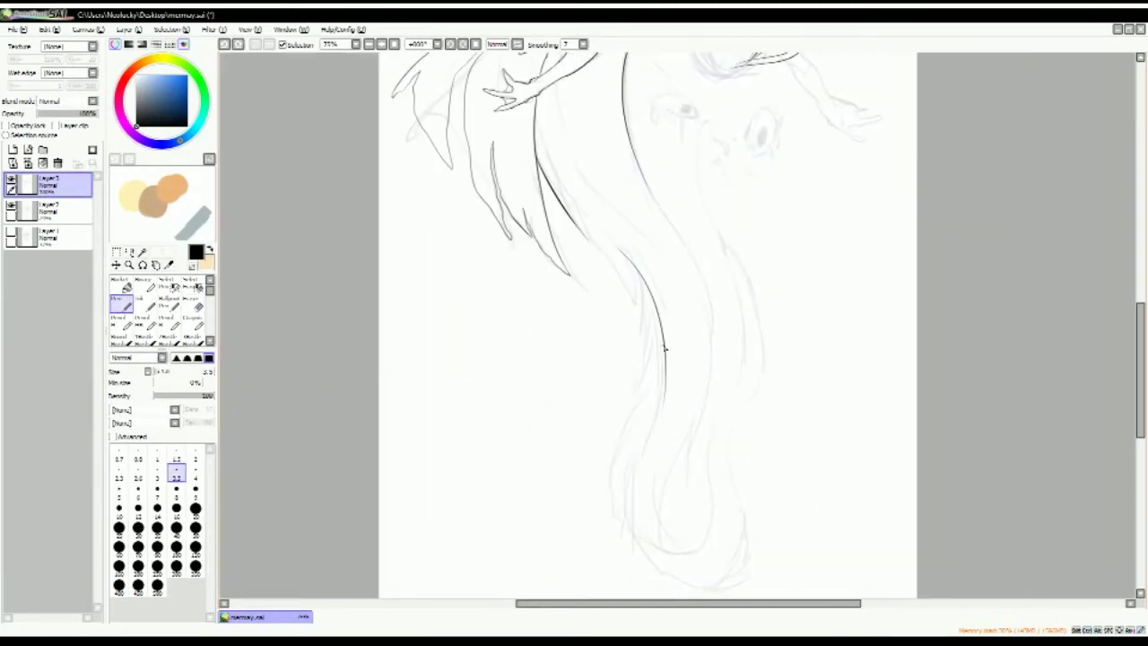
pyautogui.moveTo(665, 350)
pyautogui.mouseDown()
pyautogui.moveTo(678, 560)
pyautogui.moveTo(718, 587)
pyautogui.mouseUp()
pyautogui.moveTo(704, 372)
pyautogui.mouseDown()
pyautogui.moveTo(671, 525)
pyautogui.moveTo(720, 513)
pyautogui.mouseUp()
# Clean up the joint in the outer tail contour and continue the bend's lines toward the tail tip in a rotated view
pyautogui.press('e')
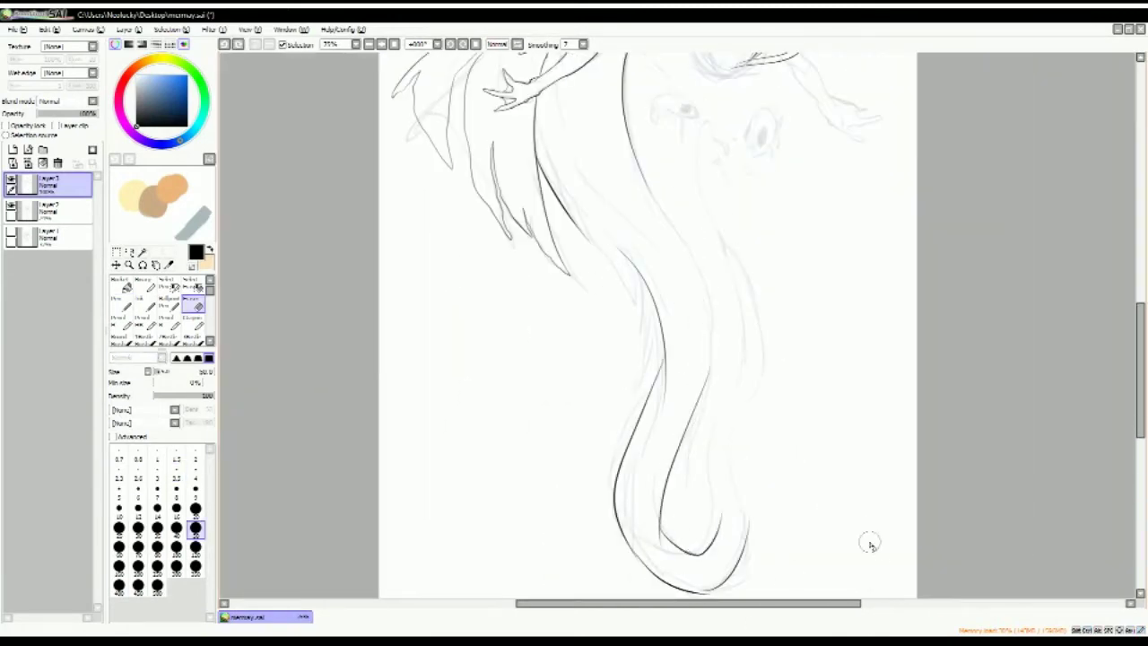
pyautogui.scroll(3, 681, 359)
pyautogui.press('End')
pyautogui.press('End')
pyautogui.press('End')
pyautogui.press('End')
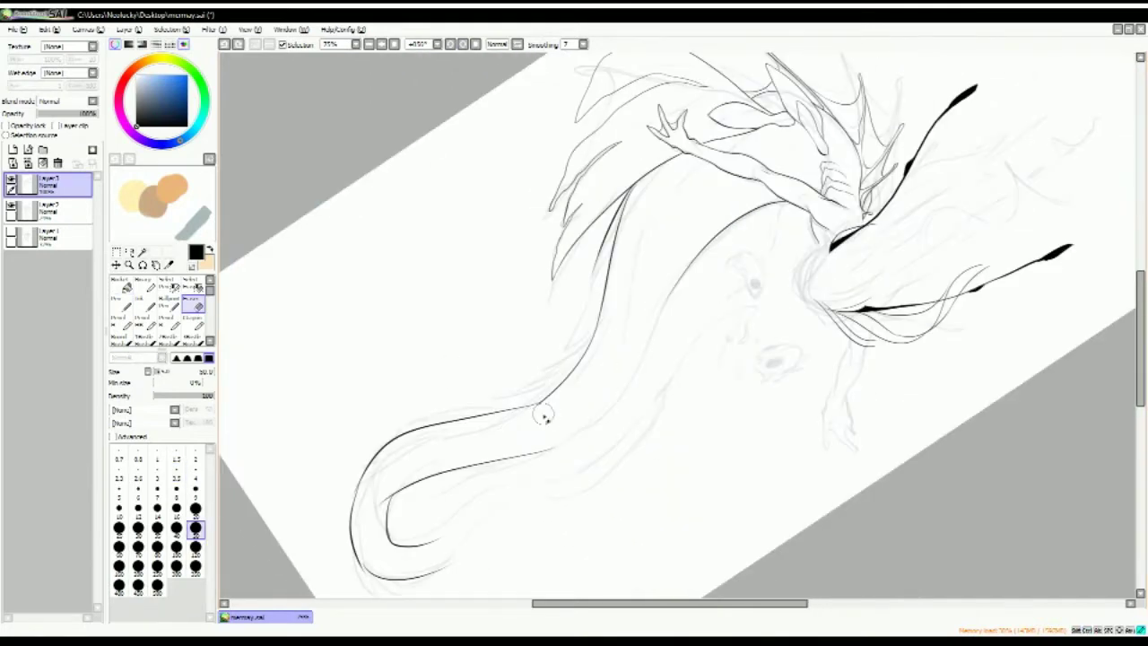
pyautogui.press('n')
pyautogui.press('End')
pyautogui.moveTo(391, 489); pyautogui.dragTo(557, 462)
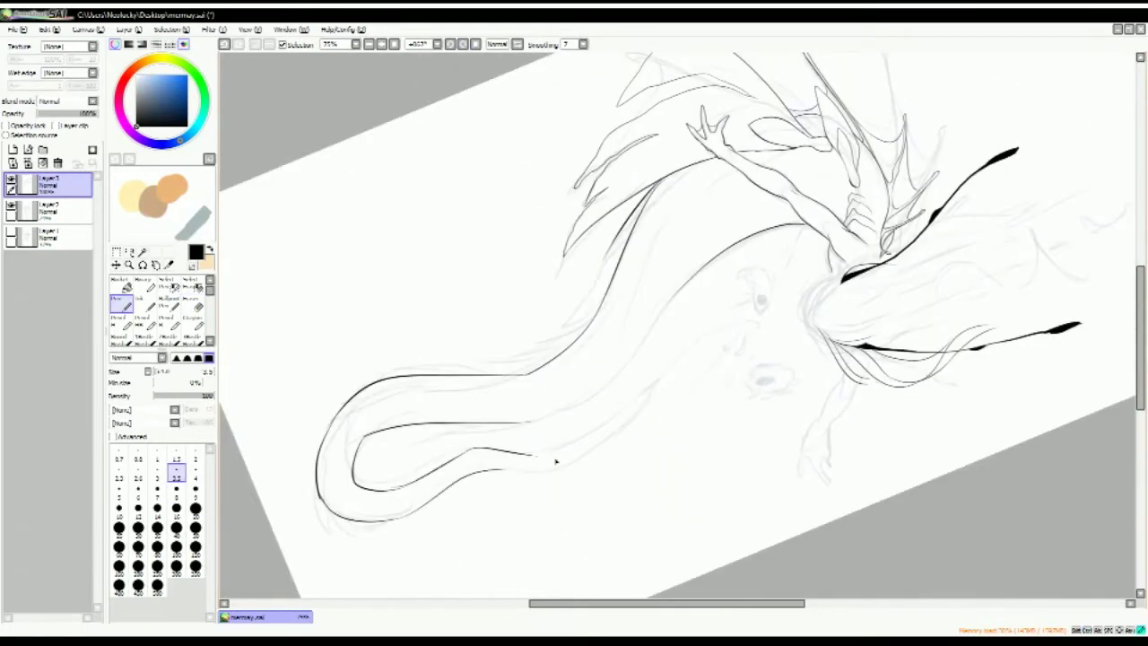
# Connect the inner body contour from the torso to the tail bend and erase the overlap where the lines meet
pyautogui.press('Home')
pyautogui.scroll(3, 663, 253)
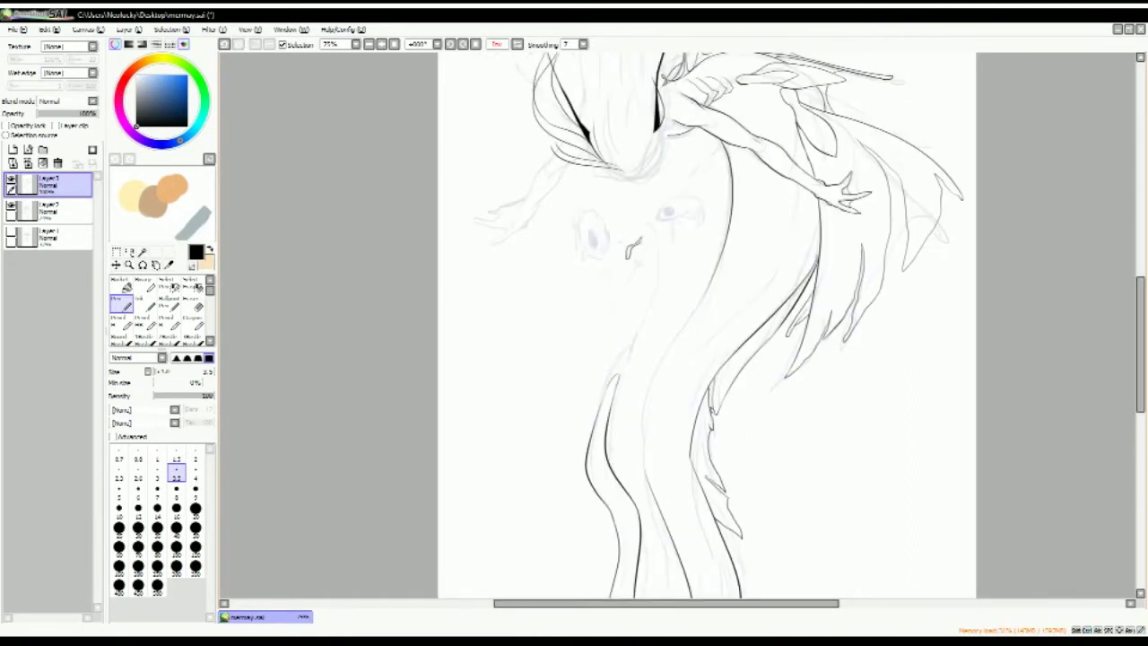
pyautogui.click(496, 44)
pyautogui.scroll(-2, 646, 323)
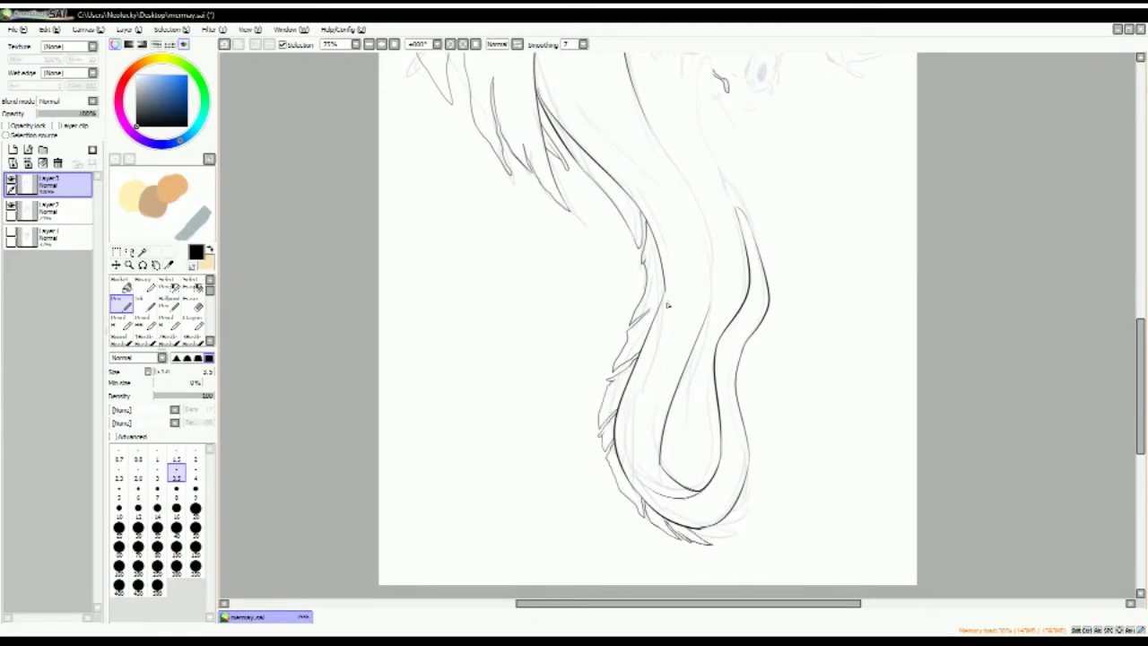
pyautogui.moveTo(681, 166); pyautogui.dragTo(713, 350)
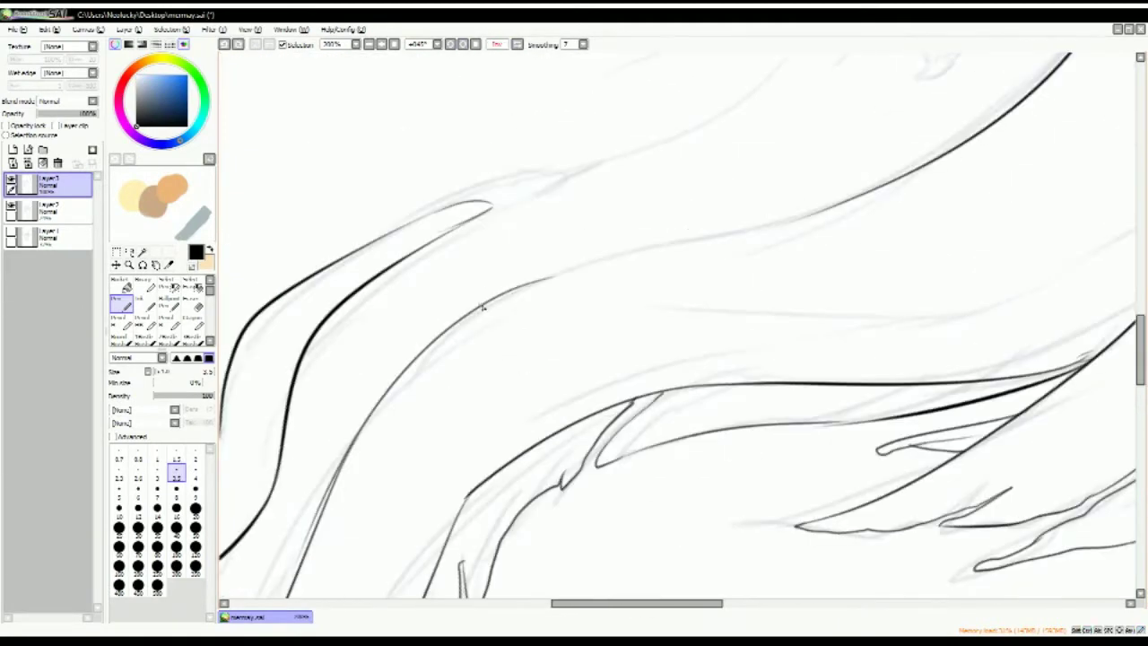
pyautogui.press('e')
pyautogui.moveTo(933, 148); pyautogui.dragTo(852, 193)
pyautogui.press('n')
pyautogui.hotkey('ctrl', '-')
pyautogui.press('Home')
pyautogui.press('h')
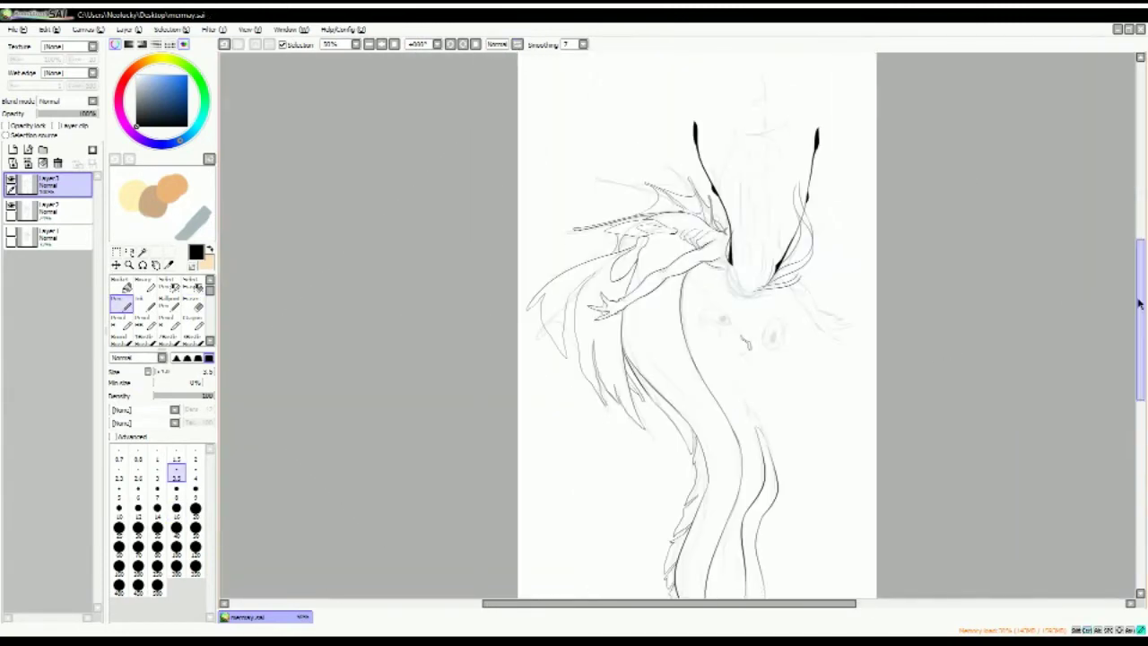
# Draw a large pointed fin at the outer base of the tail bend and erase the tail contour inside it
pyautogui.hotkey('ctrl', '+')
pyautogui.moveTo(840, 503); pyautogui.dragTo(682, 565)
pyautogui.moveTo(888, 428); pyautogui.dragTo(695, 543)
pyautogui.press('e')
pyautogui.moveTo(794, 480); pyautogui.dragTo(709, 539)
pyautogui.press('n')
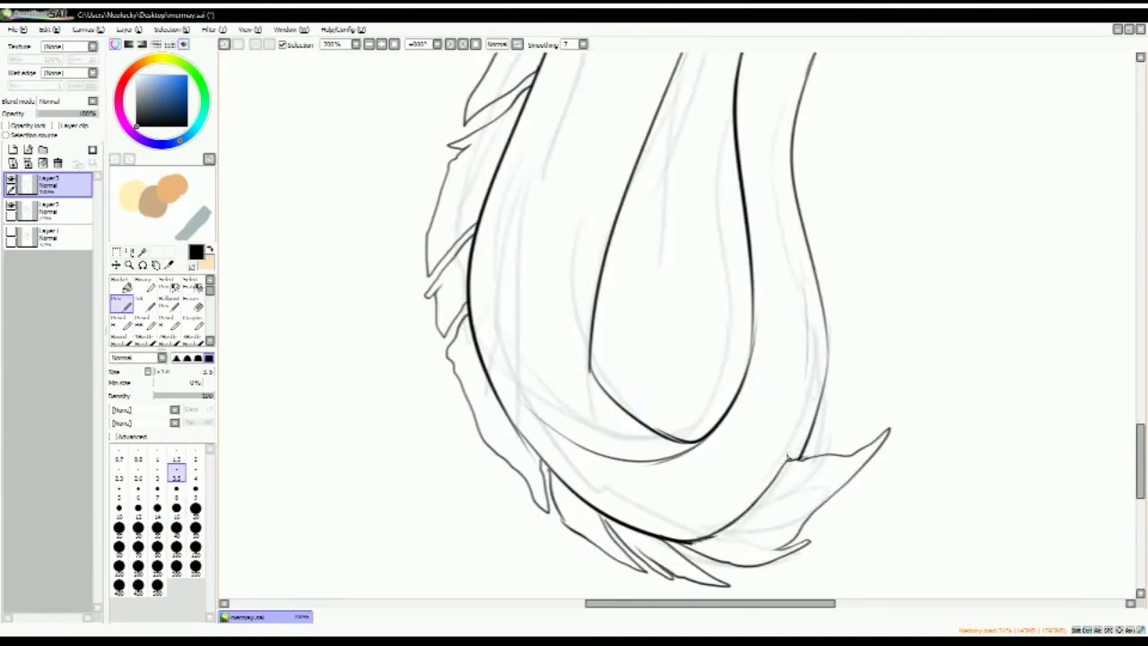
# Add more pointed fins to the tail bend's outer edge just above the large fin, erasing overlapping lines
pyautogui.moveTo(789, 458); pyautogui.dragTo(878, 358)
pyautogui.press('e')
pyautogui.press('n')
pyautogui.moveTo(821, 411)
pyautogui.mouseDown()
pyautogui.moveTo(806, 427)
pyautogui.moveTo(809, 382)
pyautogui.mouseUp()
pyautogui.press('e')
pyautogui.press('n')
# Continue the narrow ragged fin up the tail's outer edge and erase the overlapping contour
pyautogui.moveTo(808, 408)
pyautogui.mouseDown()
pyautogui.moveTo(810, 188)
pyautogui.moveTo(797, 323)
pyautogui.mouseUp()
pyautogui.press('e')
pyautogui.moveTo(826, 260); pyautogui.dragTo(808, 368)
pyautogui.press('n')
pyautogui.press('e')
pyautogui.moveTo(796, 162); pyautogui.dragTo(828, 376)
pyautogui.press('n')
# Draw a solid black, spiky leaf-shaped tip on a short curved stem at the end of the curled tail
pyautogui.hotkey('ctrl', '-')
pyautogui.hotkey('ctrl', '-')
pyautogui.hotkey('ctrl', '-')
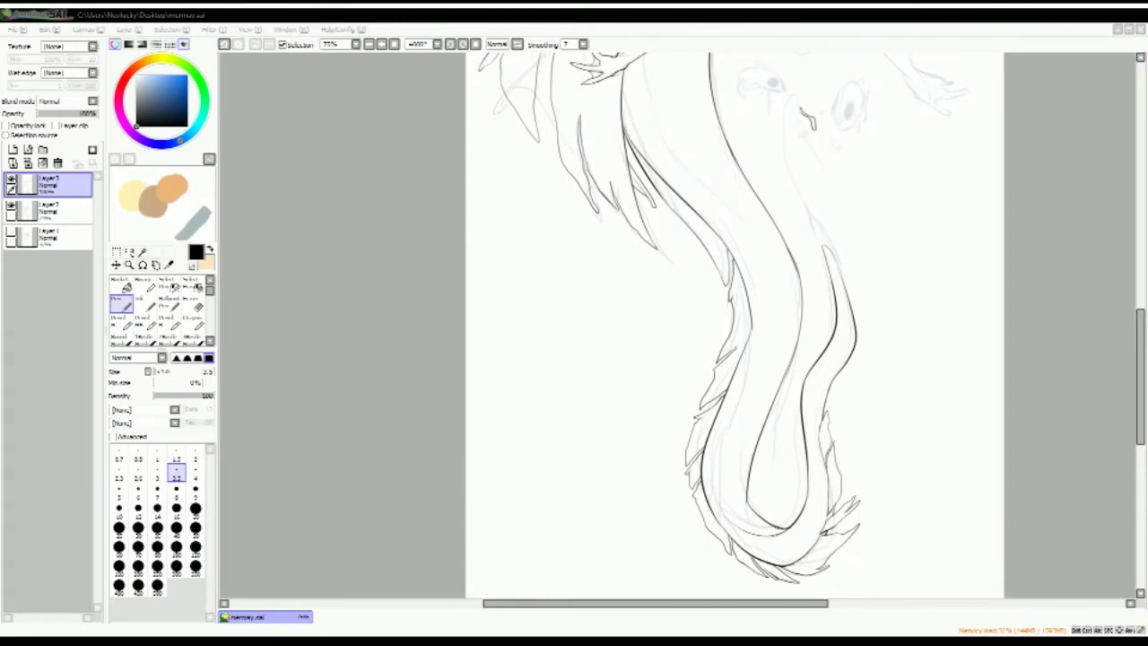
pyautogui.moveTo(1139, 377); pyautogui.dragTo(1138, 337)
pyautogui.hotkey('ctrl', '-')
pyautogui.hotkey('ctrl', '-')
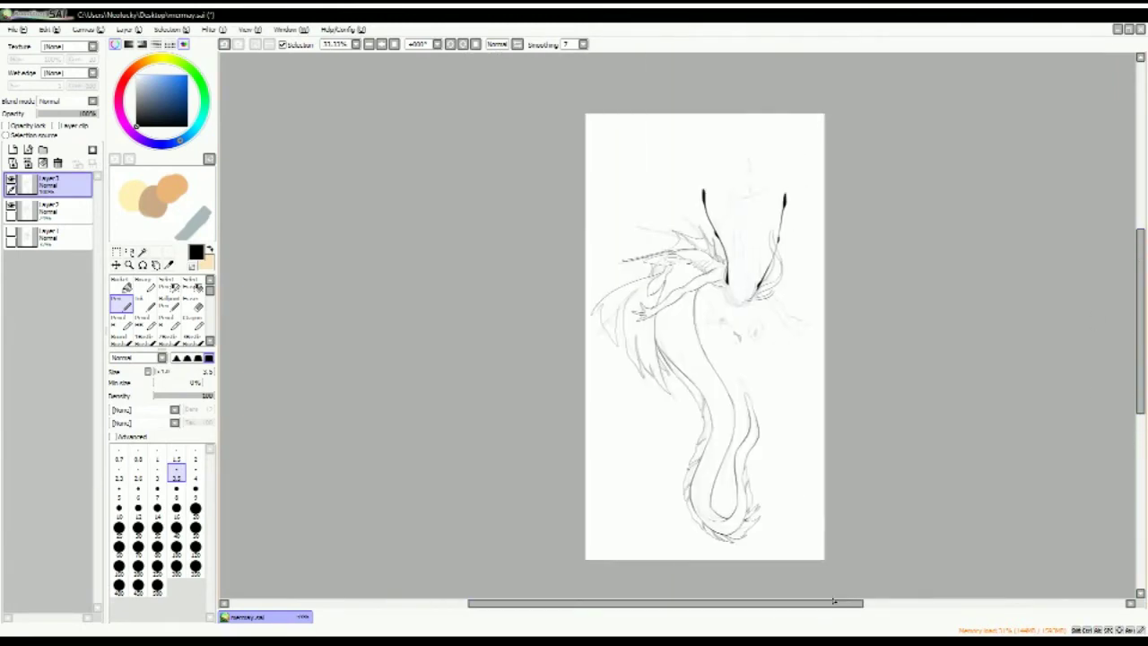
pyautogui.hotkey('ctrl', '+')
pyautogui.hotkey('ctrl', '+')
pyautogui.hotkey('ctrl', '+')
pyautogui.hotkey('ctrl', '+')
pyautogui.press('[')
pyautogui.moveTo(567, 164)
pyautogui.mouseDown()
pyautogui.moveTo(608, 224)
pyautogui.moveTo(632, 300)
pyautogui.mouseUp()
pyautogui.press(']')
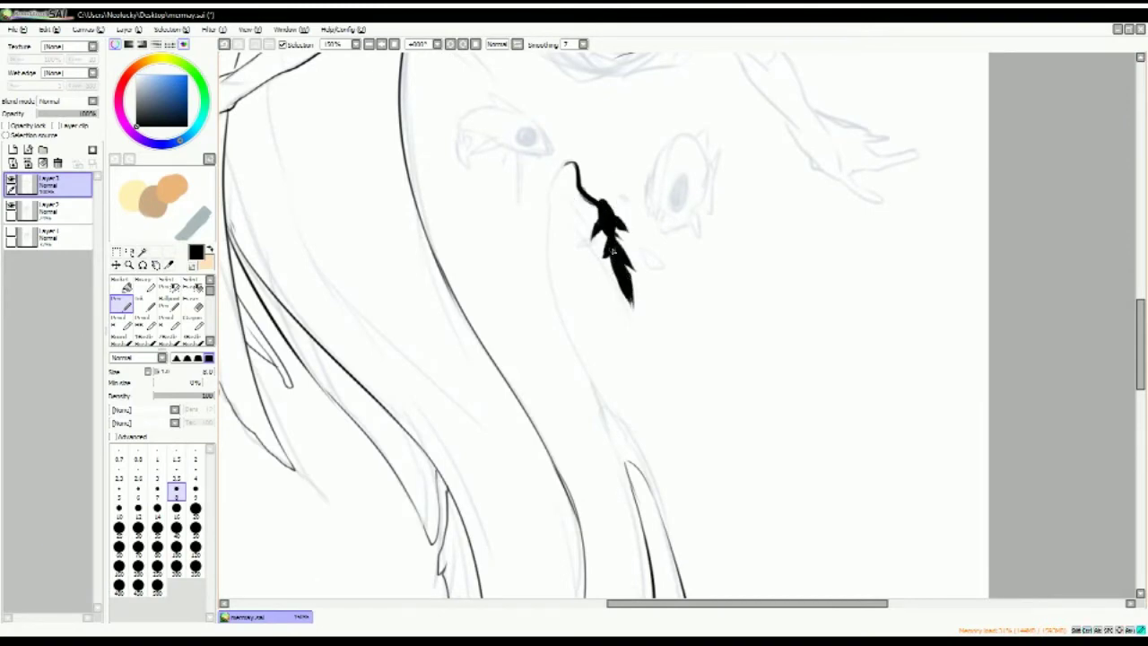
# Join the black tip to the tail with a long thin curved contour and set the pen size to 3
pyautogui.moveTo(568, 165)
pyautogui.mouseDown()
pyautogui.moveTo(592, 388)
pyautogui.moveTo(622, 435)
pyautogui.mouseUp()
pyautogui.press('[')
pyautogui.press('[')
pyautogui.press('[')
pyautogui.press('[')
pyautogui.press('[')
pyautogui.press('[')
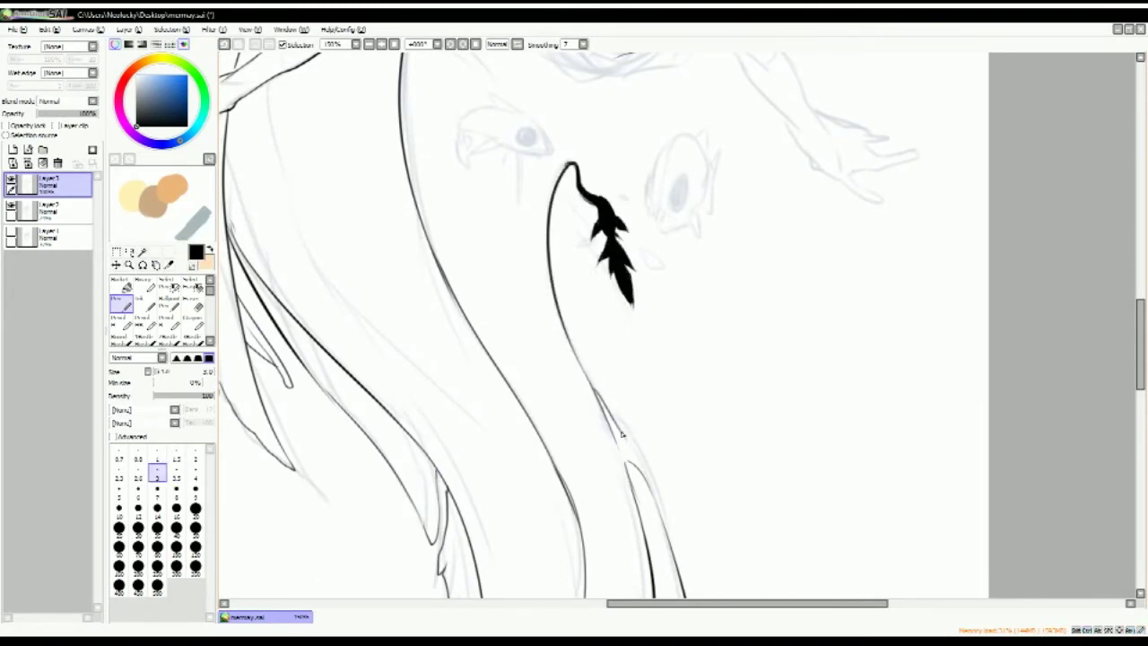
# Try a curved stroke across the tail's outer contour just below the back fins
pyautogui.hotkey('ctrl', '-')
pyautogui.hotkey('ctrl', '-')
pyautogui.hotkey('ctrl', '-')
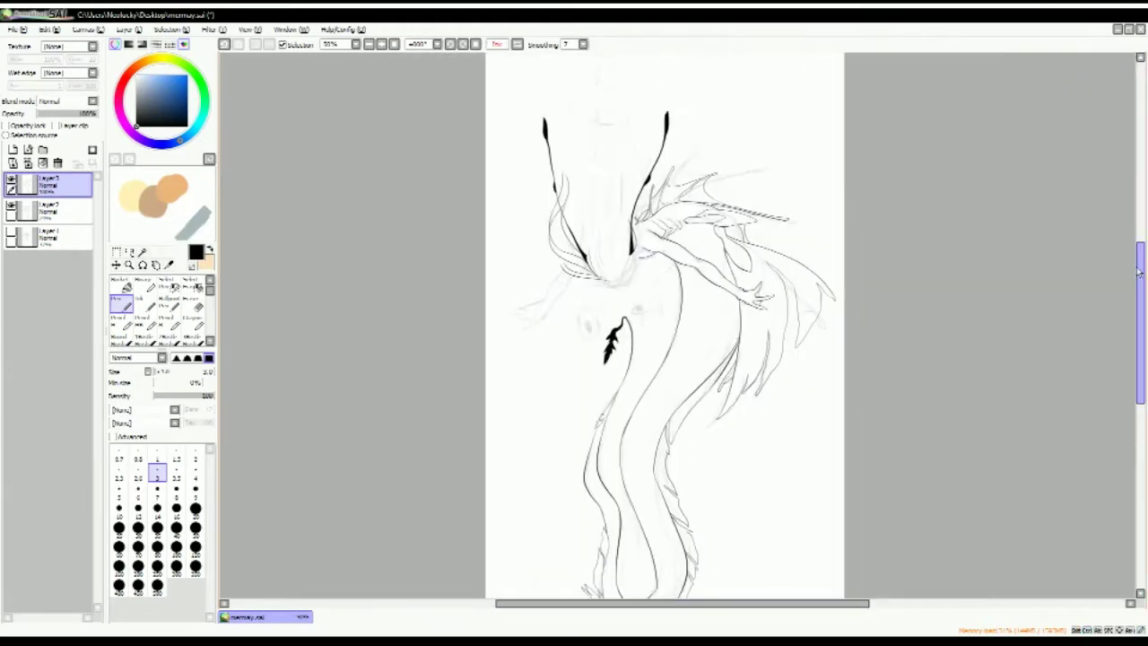
pyautogui.hotkey('ctrl', '+')
pyautogui.hotkey('ctrl', 'z')
pyautogui.moveTo(643, 187); pyautogui.dragTo(648, 314)
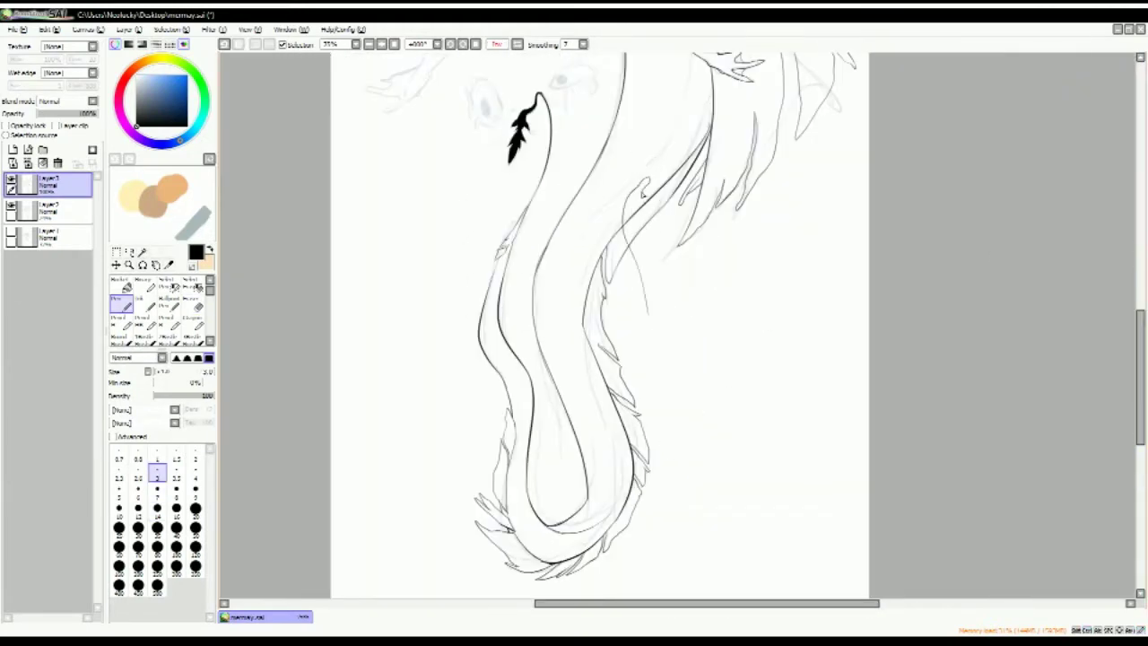
# Ink the far outstretched arm and part of its hand, and add long flowing hair strands between the two antennae
pyautogui.scroll(5, 500, 196)
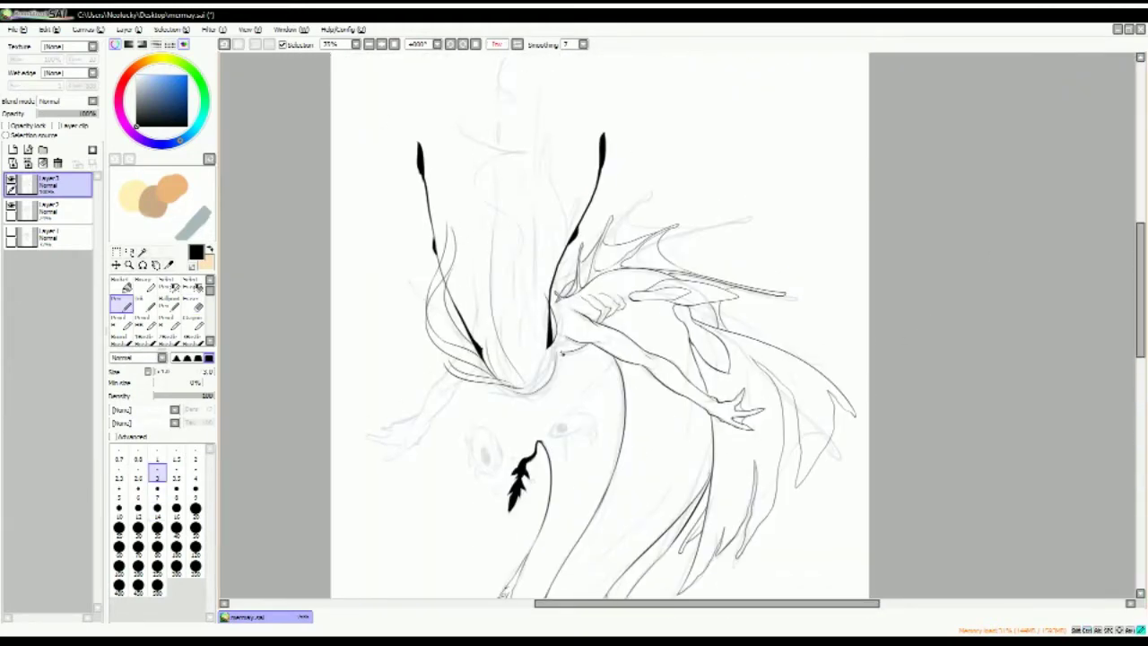
pyautogui.press('h')
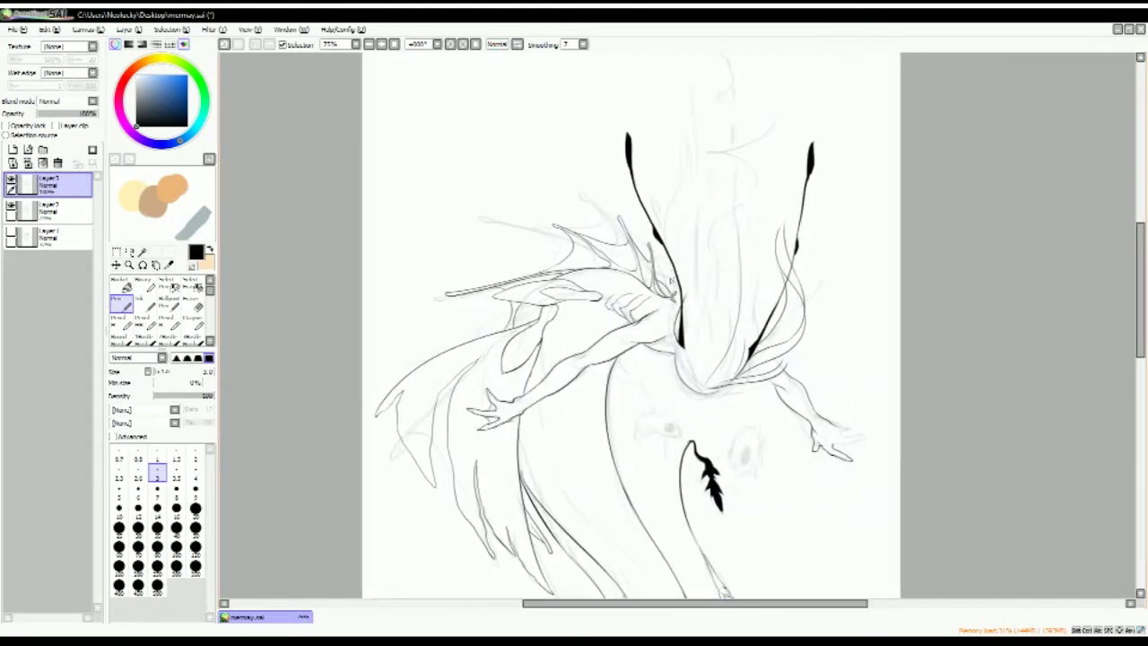
pyautogui.moveTo(1134, 269)
pyautogui.mouseDown()
pyautogui.moveTo(1133, 321)
pyautogui.moveTo(1133, 259)
pyautogui.mouseUp()
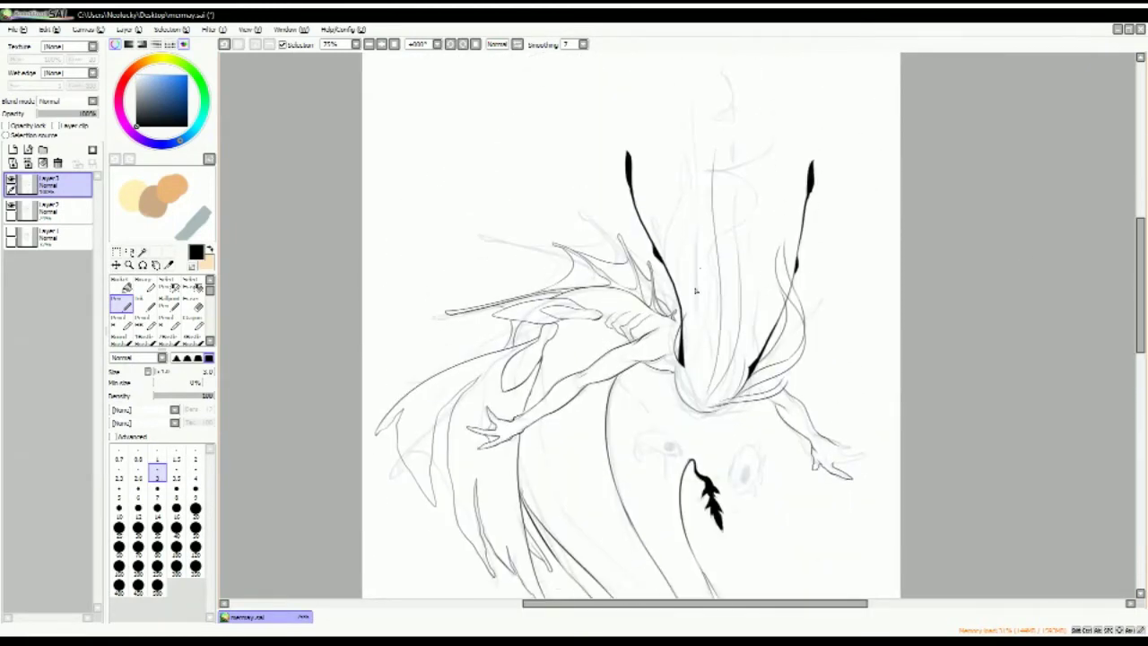
pyautogui.moveTo(718, 154); pyautogui.dragTo(709, 370)
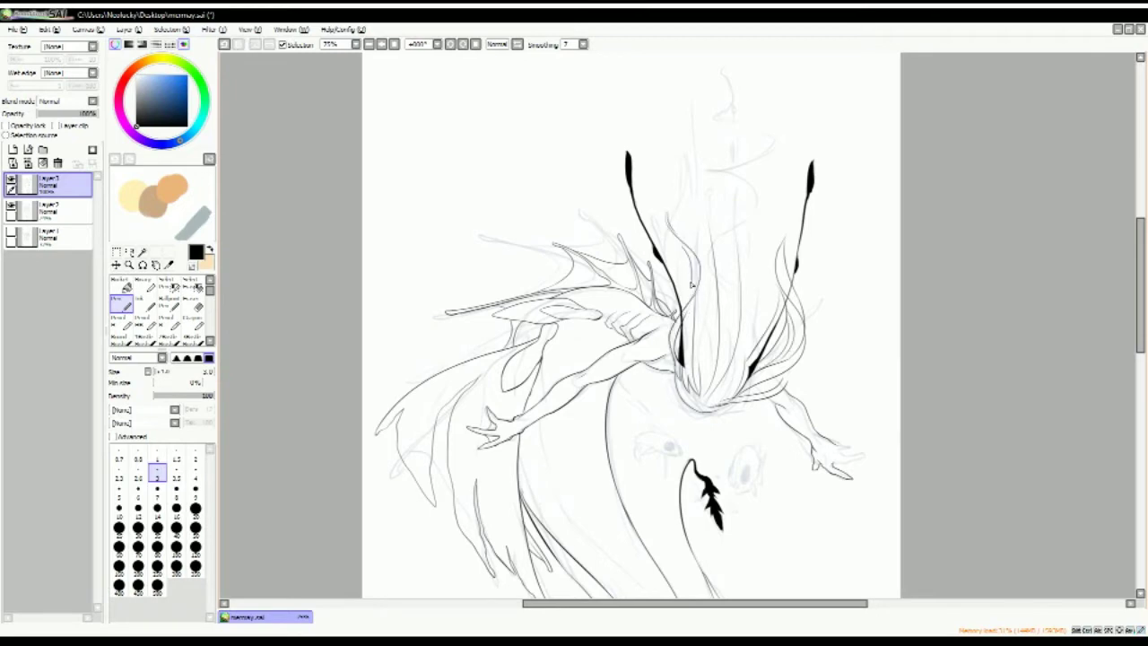
pyautogui.scroll(-3, 716, 215)
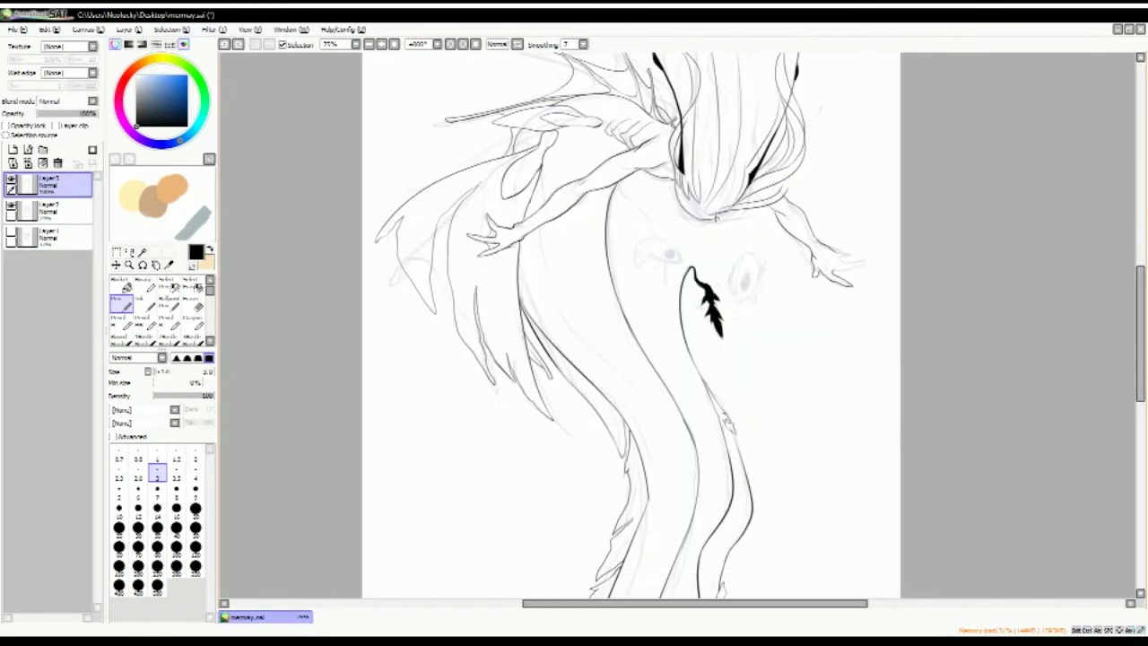
pyautogui.scroll(-3, 689, 420)
pyautogui.scroll(3, 689, 341)
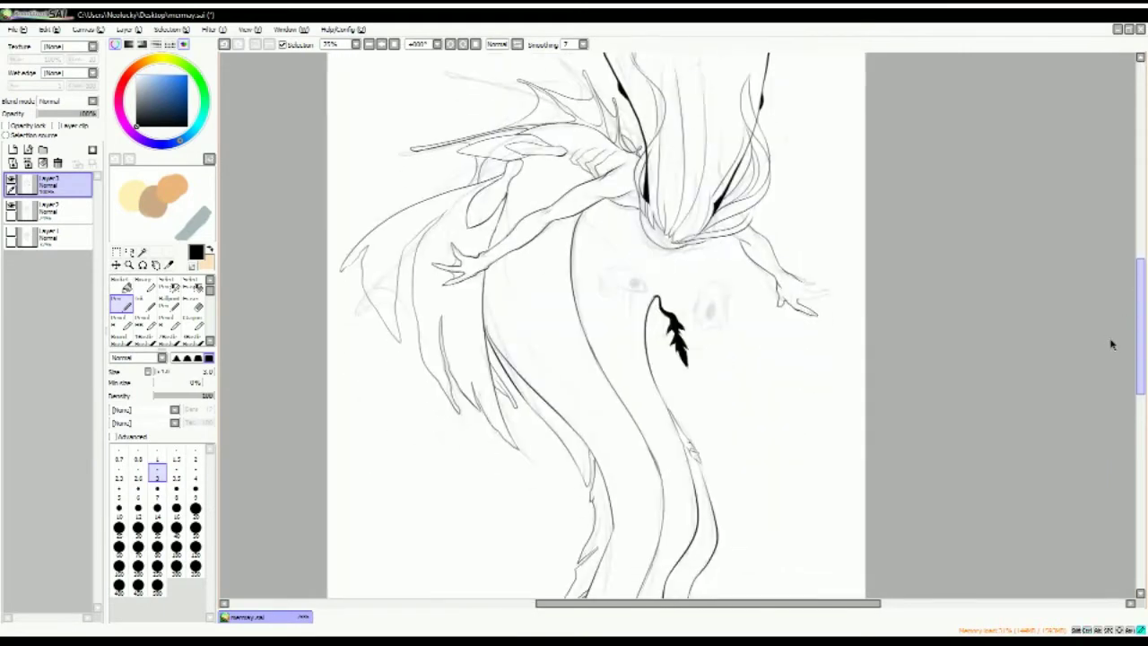
# Draw ragged pointed fins along the outer edge of the tail's thin upper part and erase the contour overlapping them
pyautogui.scroll(-1, 689, 341)
pyautogui.scroll(-2, 689, 341)
pyautogui.scroll(3, 556, 204)
pyautogui.moveTo(556, 204); pyautogui.dragTo(603, 417)
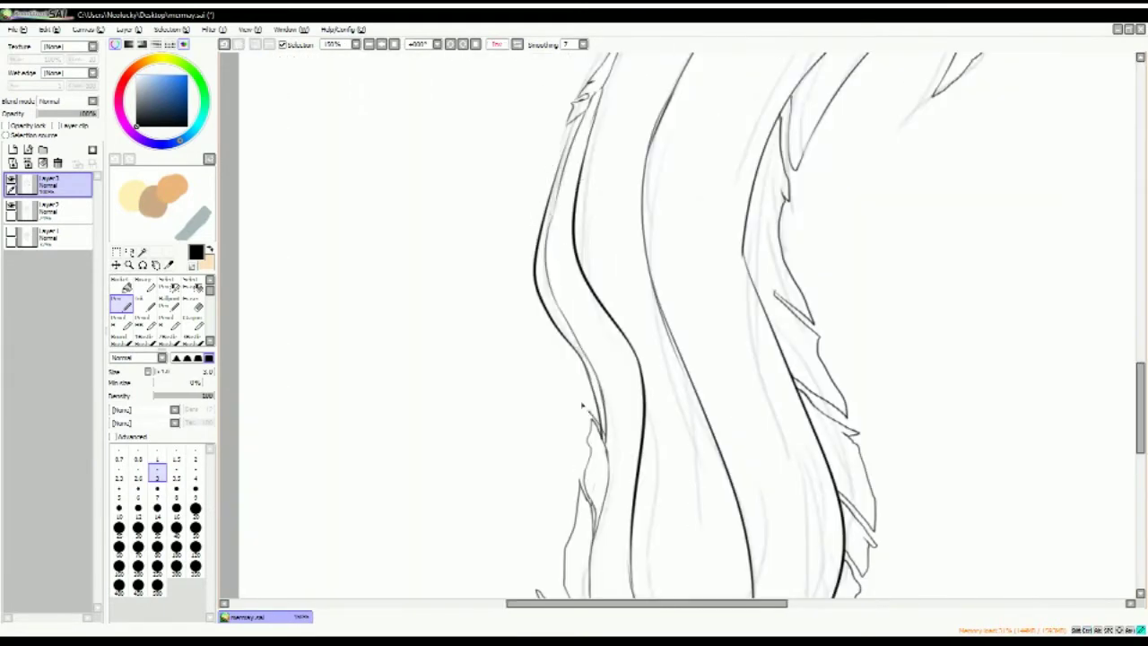
pyautogui.moveTo(538, 291)
pyautogui.mouseDown()
pyautogui.moveTo(592, 413)
pyautogui.moveTo(547, 151)
pyautogui.mouseUp()
pyautogui.press('e')
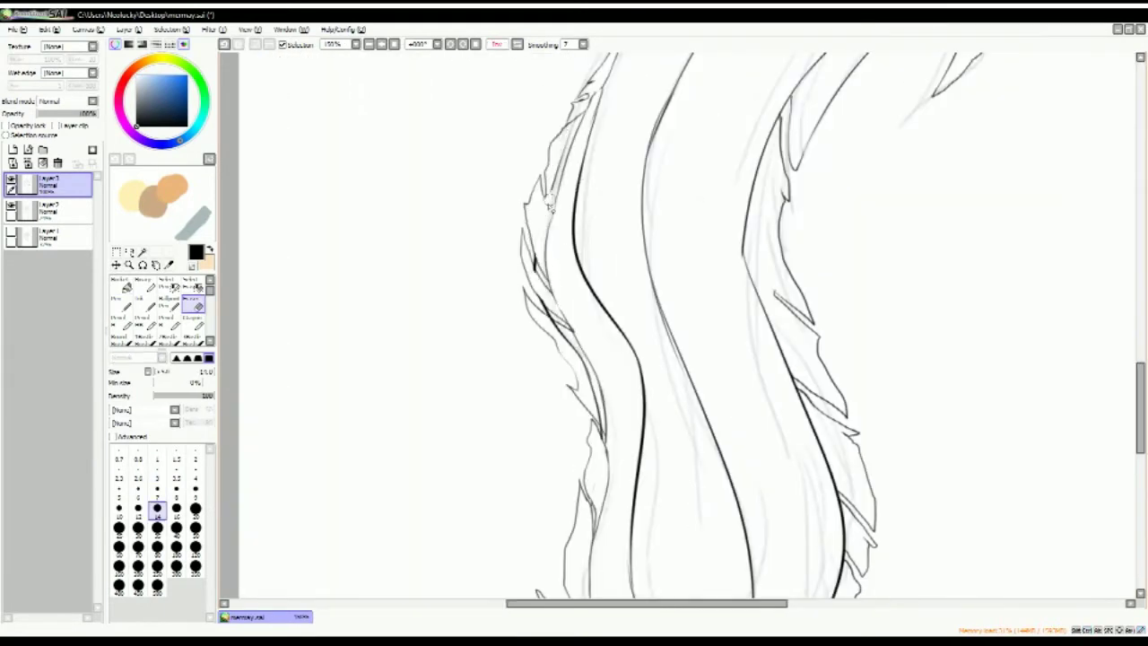
# Ink the remaining fingers of the far outstretched hand with a size 1 pen
pyautogui.scroll(-3, 581, 339)
pyautogui.scroll(4, 581, 252)
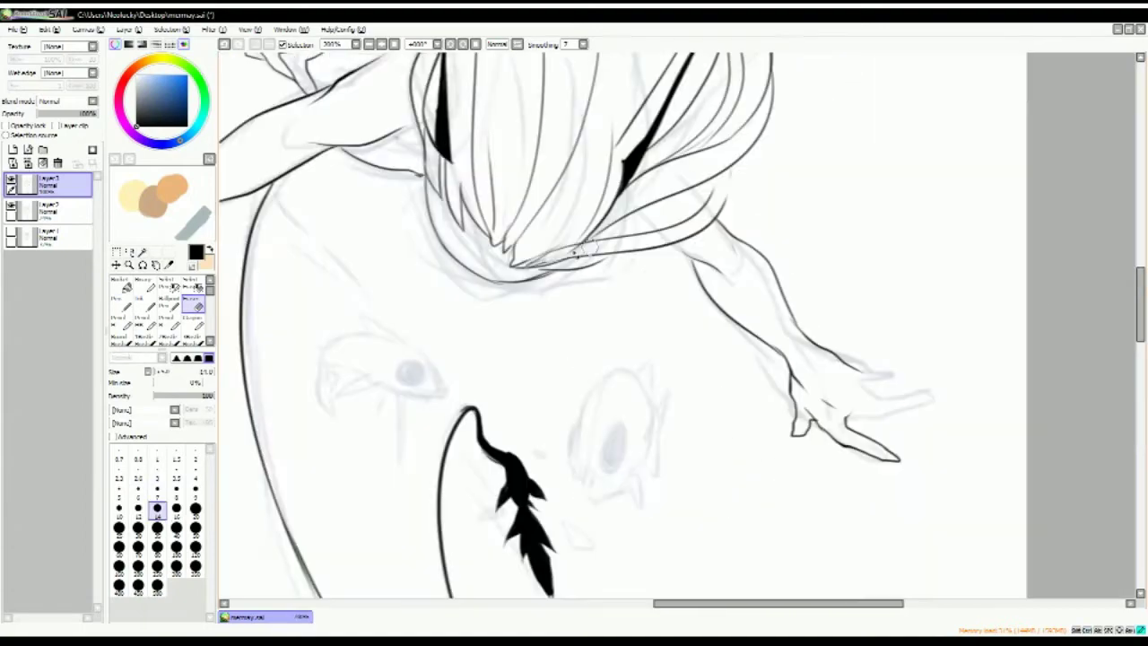
pyautogui.press('n')
pyautogui.press('h')
pyautogui.press('End')
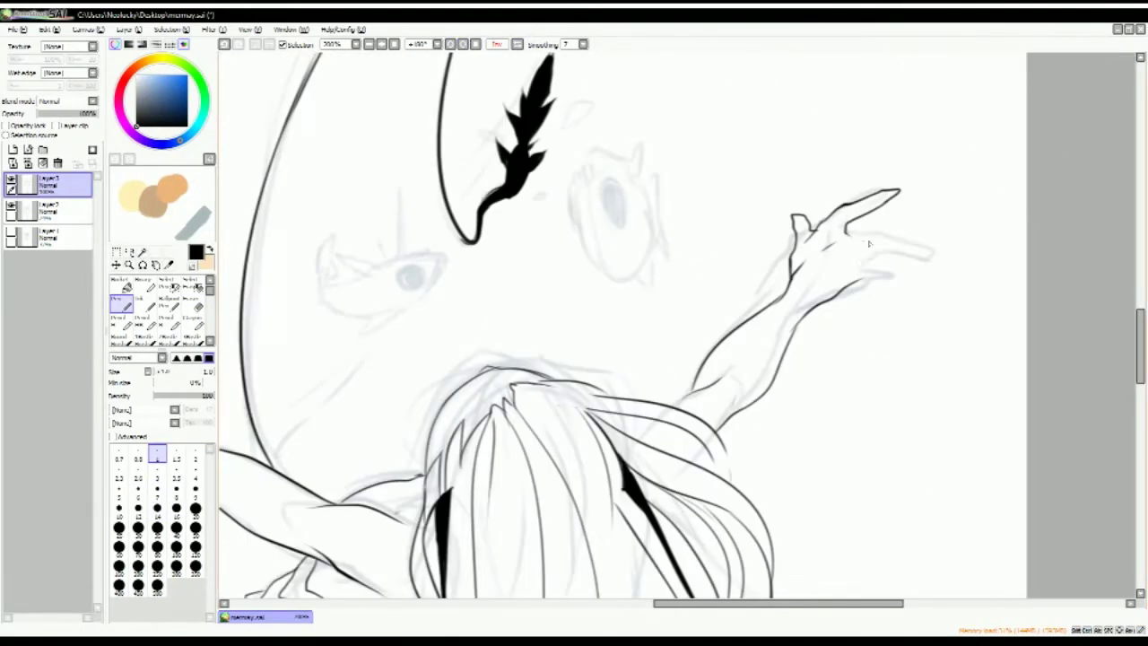
pyautogui.hscroll(-2, 718, 527)
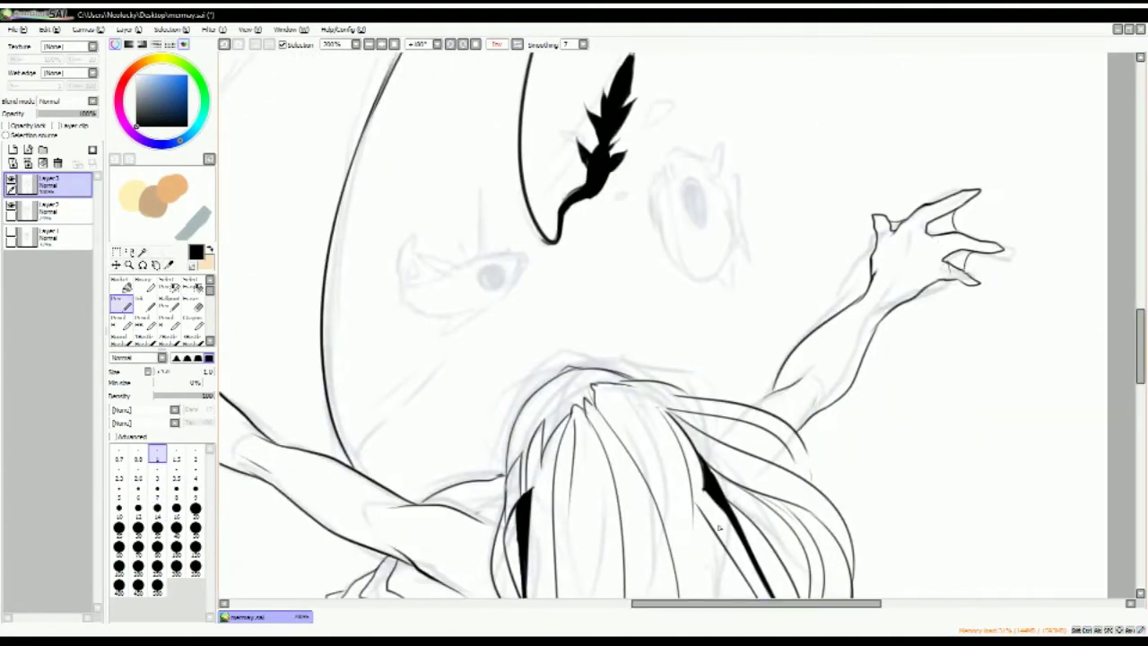
# Erase the old face contour and the crossing parts of the hair strands, and tidy the strand lines around the head
pyautogui.scroll(-3, 832, 256)
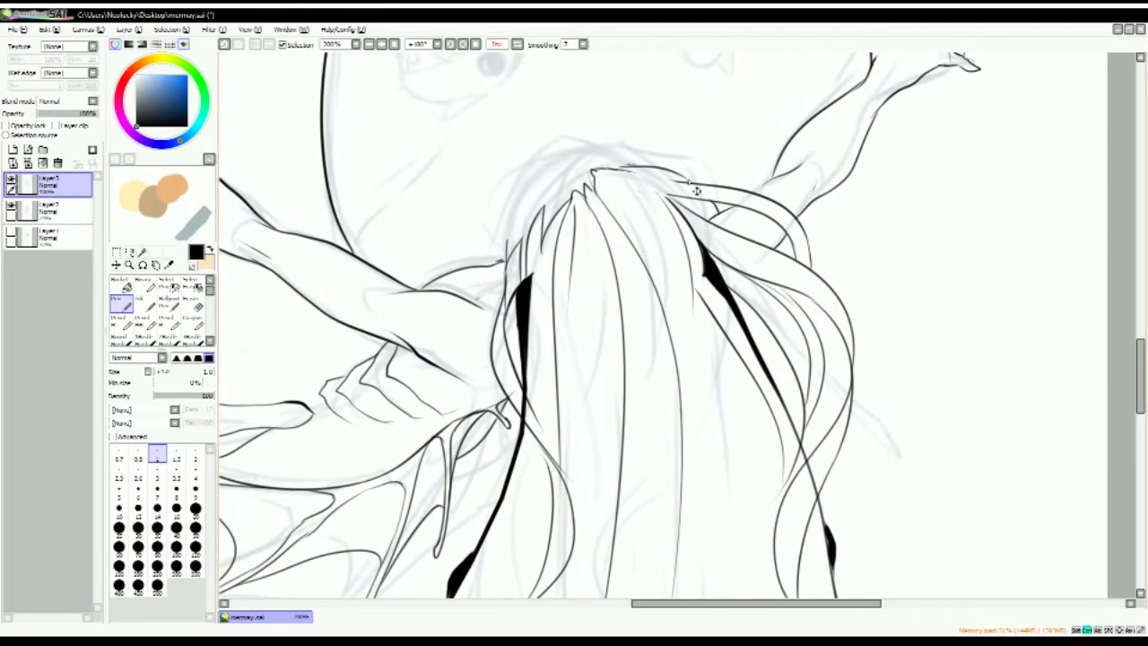
pyautogui.press('e')
pyautogui.press('End')
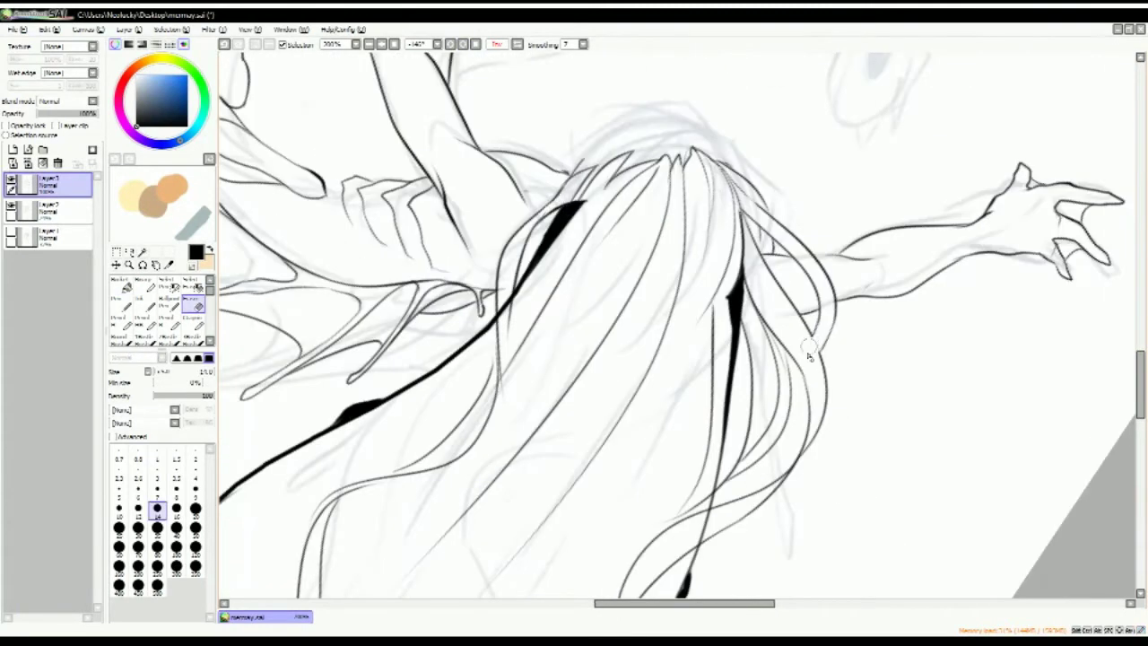
pyautogui.press('n')
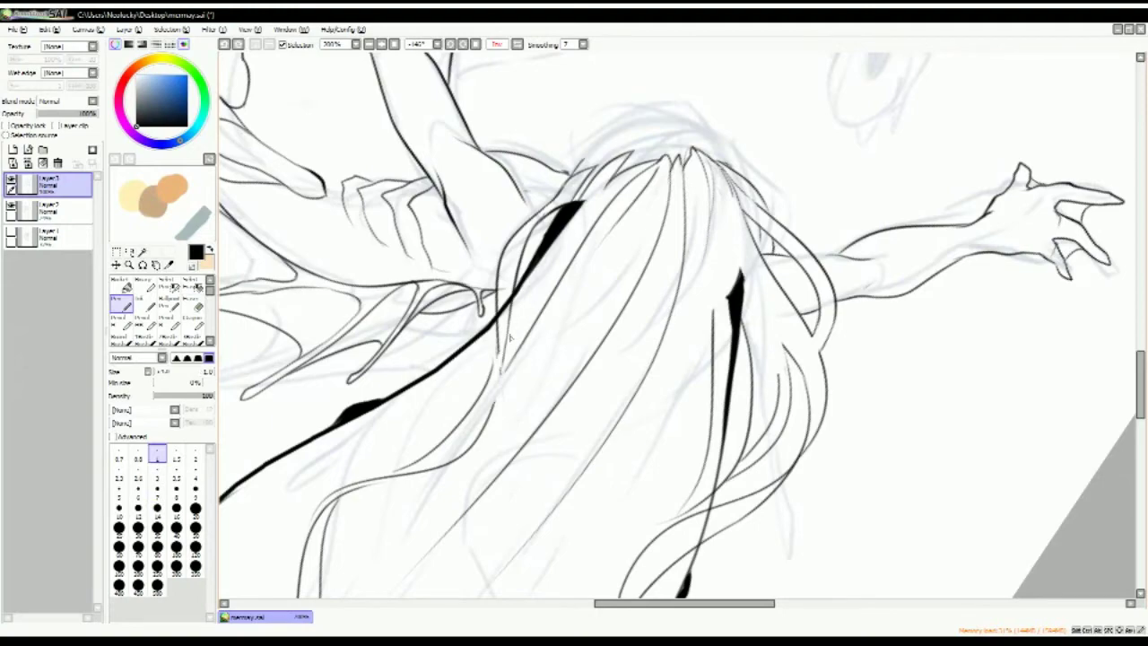
pyautogui.press('End')
pyautogui.press('End')
pyautogui.press('End')
pyautogui.press('End')
pyautogui.press('End')
pyautogui.press('End')
pyautogui.press('End')
pyautogui.press('End')
pyautogui.press('End')
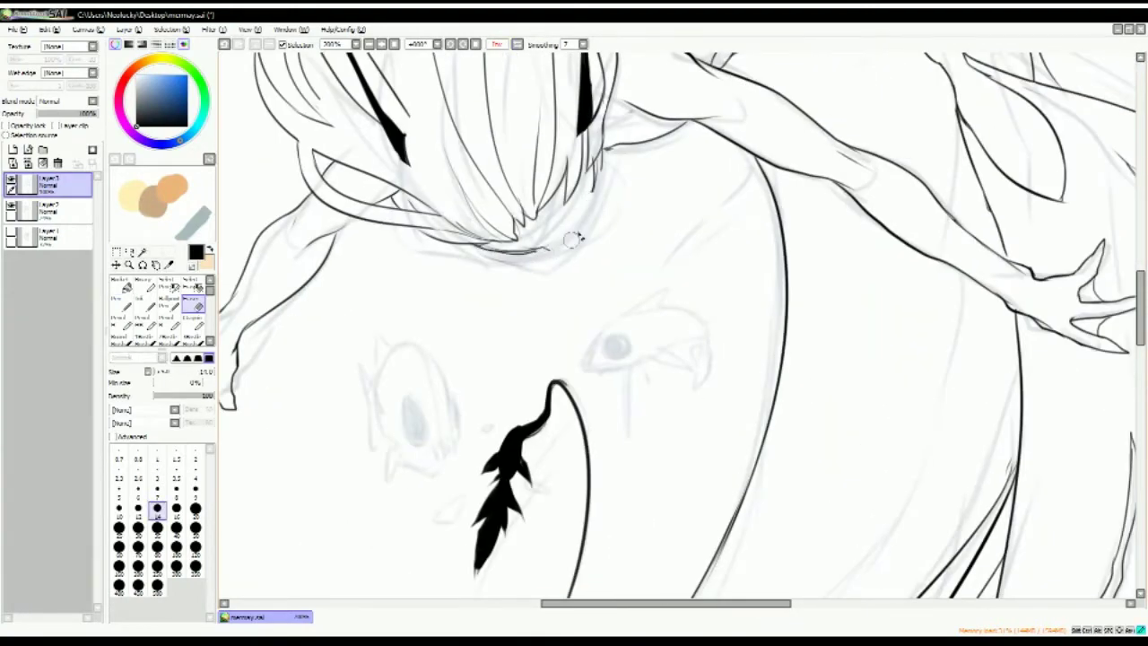
# Re-sketch the face and pointed nose in blue on Layer2 with a size 8 pen
pyautogui.press('h')
pyautogui.click(50, 208)
pyautogui.click(175, 490)
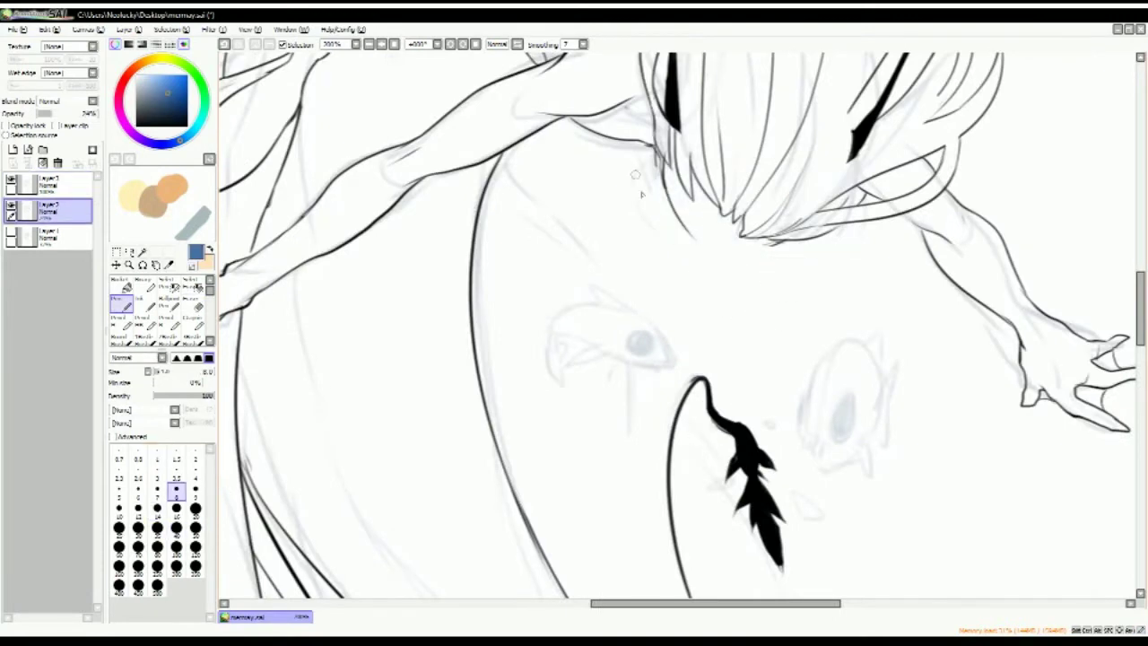
pyautogui.moveTo(681, 206)
pyautogui.mouseDown()
pyautogui.moveTo(771, 247)
pyautogui.moveTo(699, 251)
pyautogui.mouseUp()
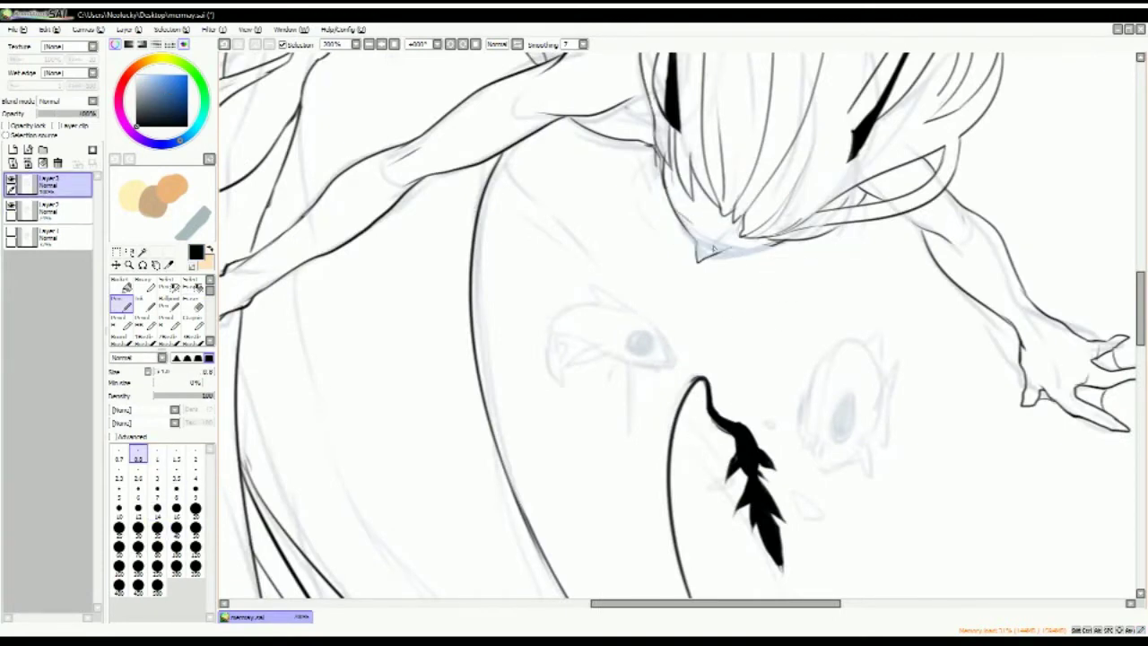
# Ink the face outline, pointed nose and dark slanted eye on Layer3 with a size 0.8 pen, erasing stray lines
pyautogui.press('h')
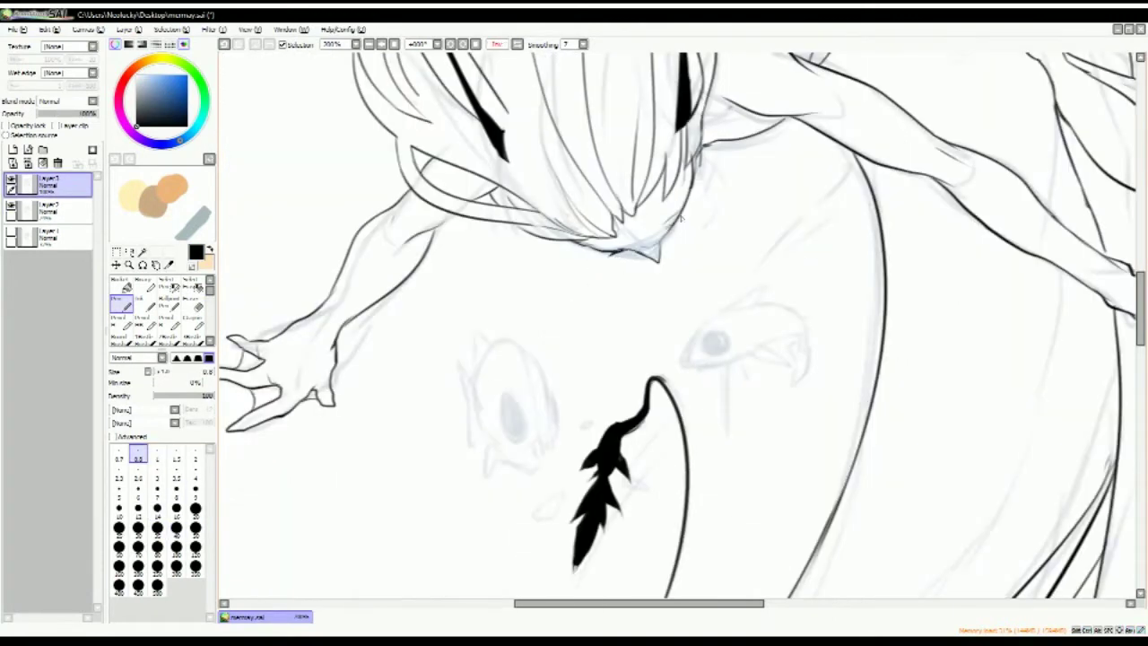
pyautogui.scroll(-4, 682, 217)
pyautogui.scroll(6, 682, 218)
pyautogui.moveTo(639, 207); pyautogui.dragTo(682, 208)
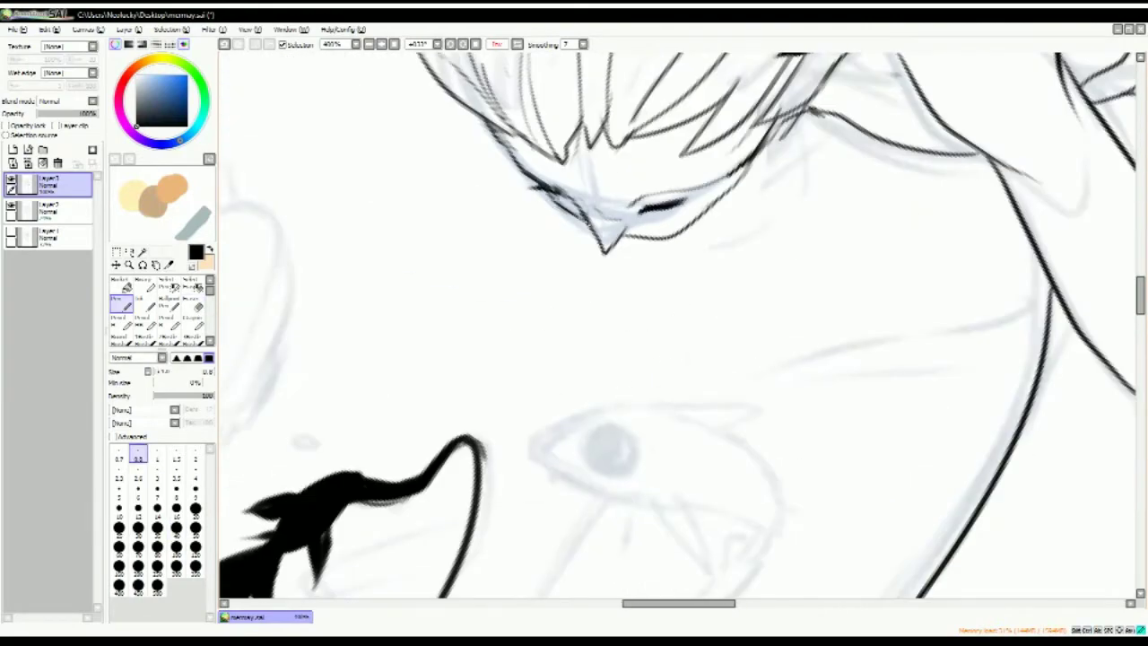
pyautogui.press('e')
pyautogui.press('h')
pyautogui.scroll(-4, 619, 108)
pyautogui.scroll(4, 619, 107)
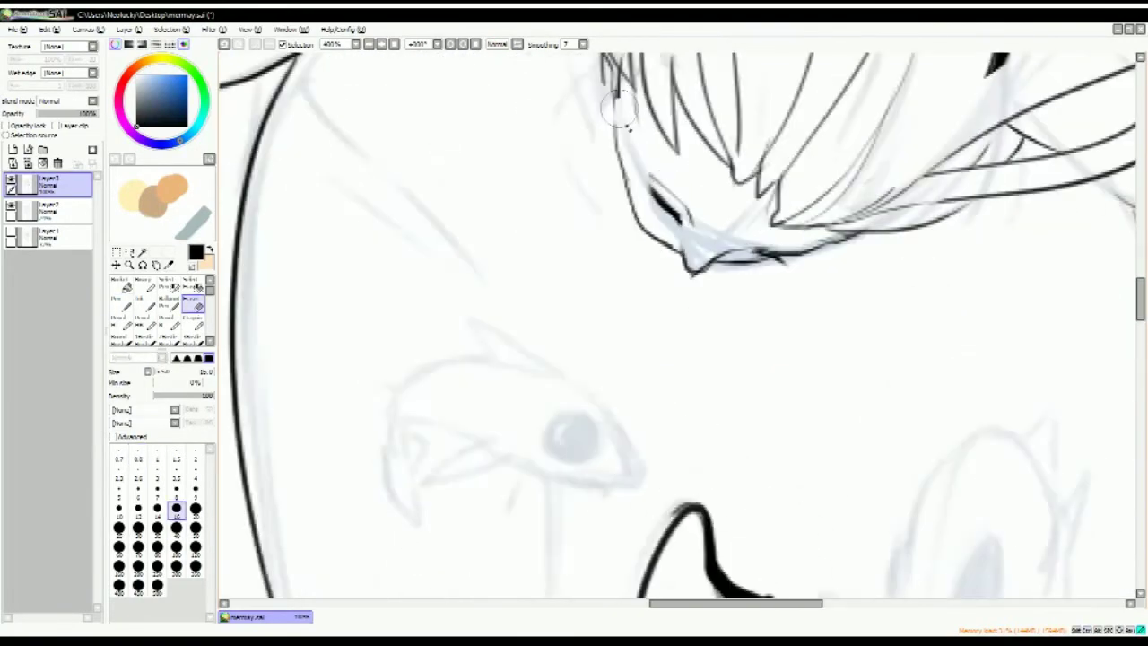
# Erase the eye and part of the cheek contour, and redraw the slanted eye above the nose
pyautogui.press('n')
pyautogui.press('e')
pyautogui.moveTo(650, 193); pyautogui.dragTo(679, 213)
pyautogui.press('n')
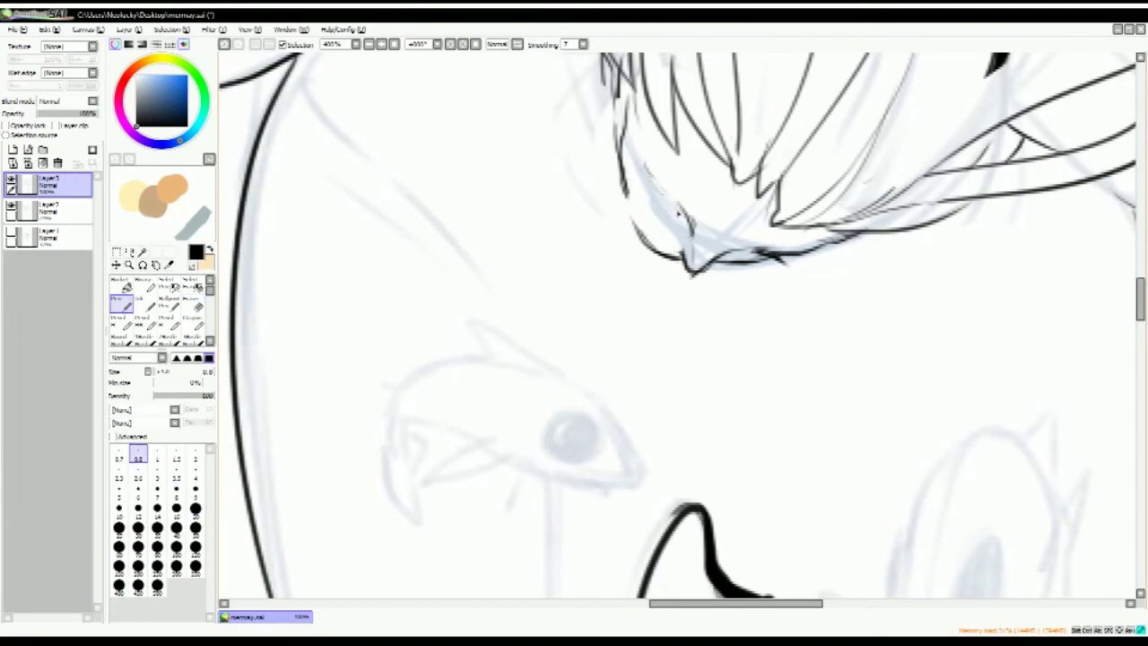
pyautogui.moveTo(741, 249); pyautogui.dragTo(682, 215)
pyautogui.moveTo(648, 179); pyautogui.dragTo(698, 235)
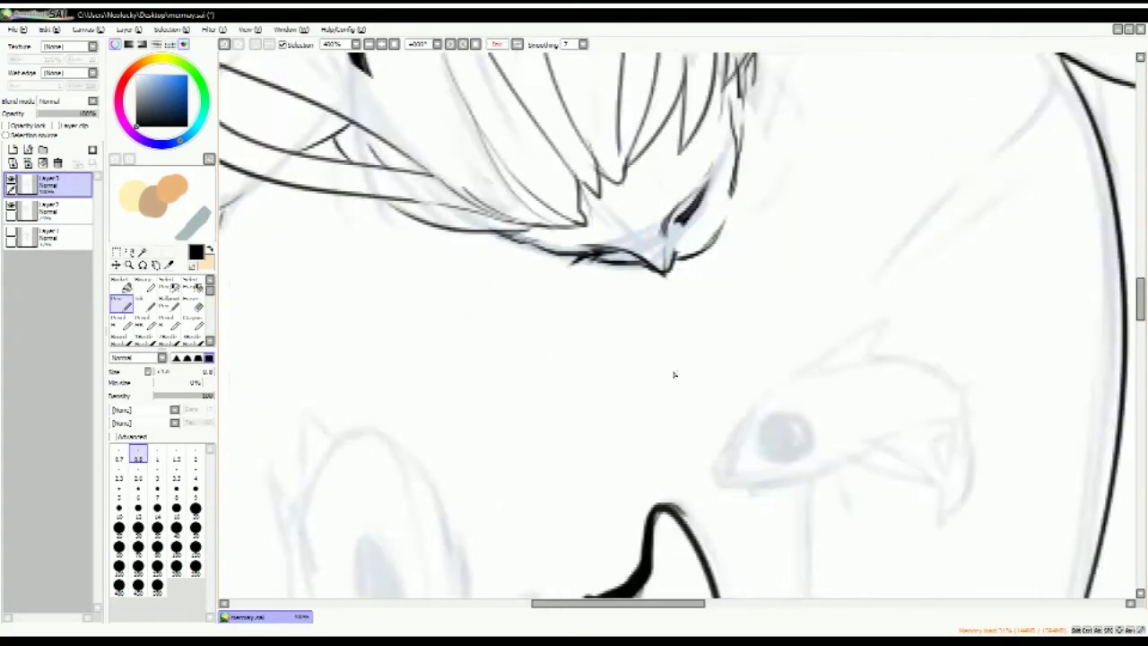
# Select the inked face area and reshape it slightly with Transform
pyautogui.scroll(-5, 674, 377)
pyautogui.hotkey('ctrl', 't')
pyautogui.moveTo(558, 218); pyautogui.dragTo(570, 226)
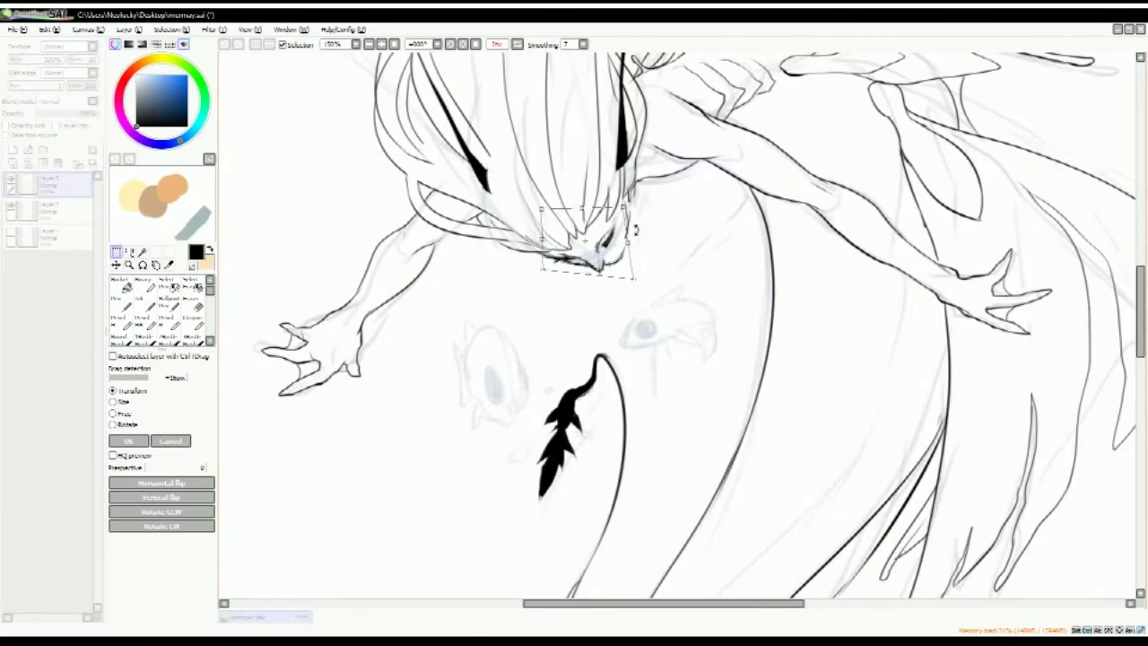
pyautogui.press('Return')
# Refine the eye, nose and jaw lines and erase the excess strokes along the far side of the face
pyautogui.scroll(3, 688, 217)
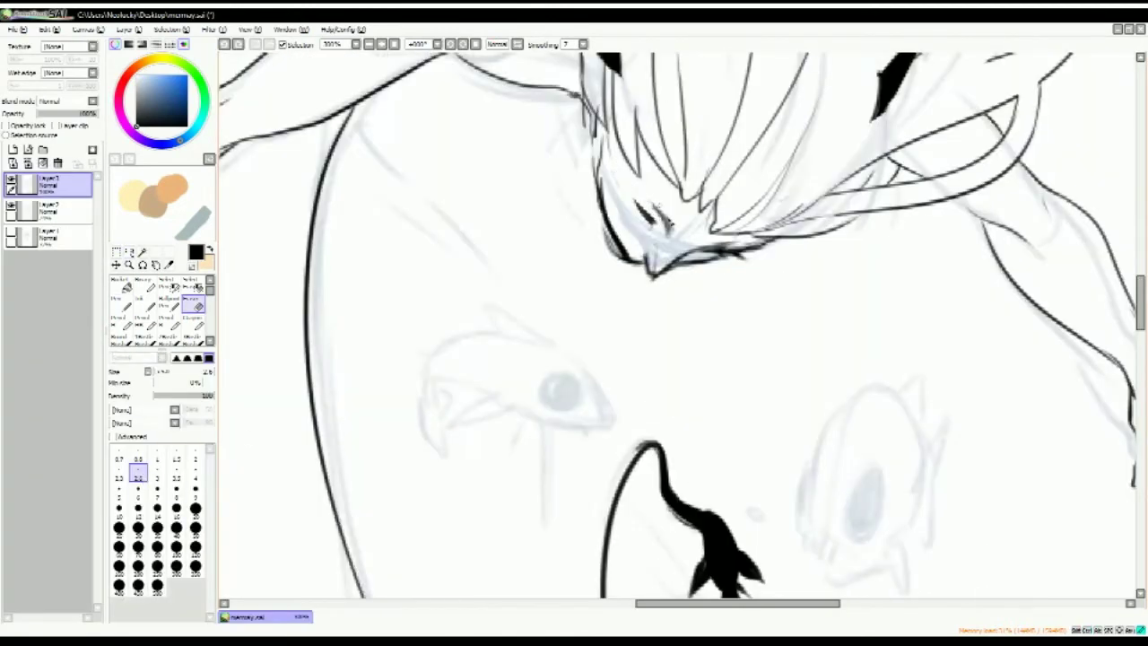
pyautogui.press('n')
pyautogui.hotkey('ctrl', 'z')
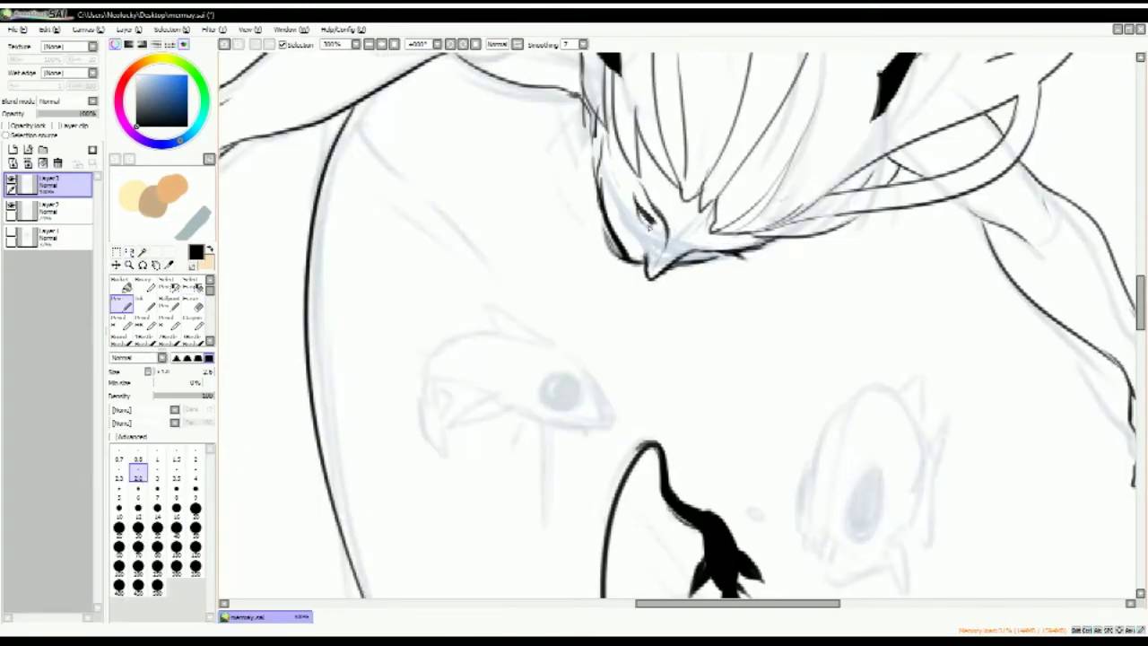
pyautogui.press('e')
pyautogui.moveTo(722, 262)
pyautogui.mouseDown()
pyautogui.moveTo(655, 273)
pyautogui.moveTo(677, 265)
pyautogui.mouseUp()
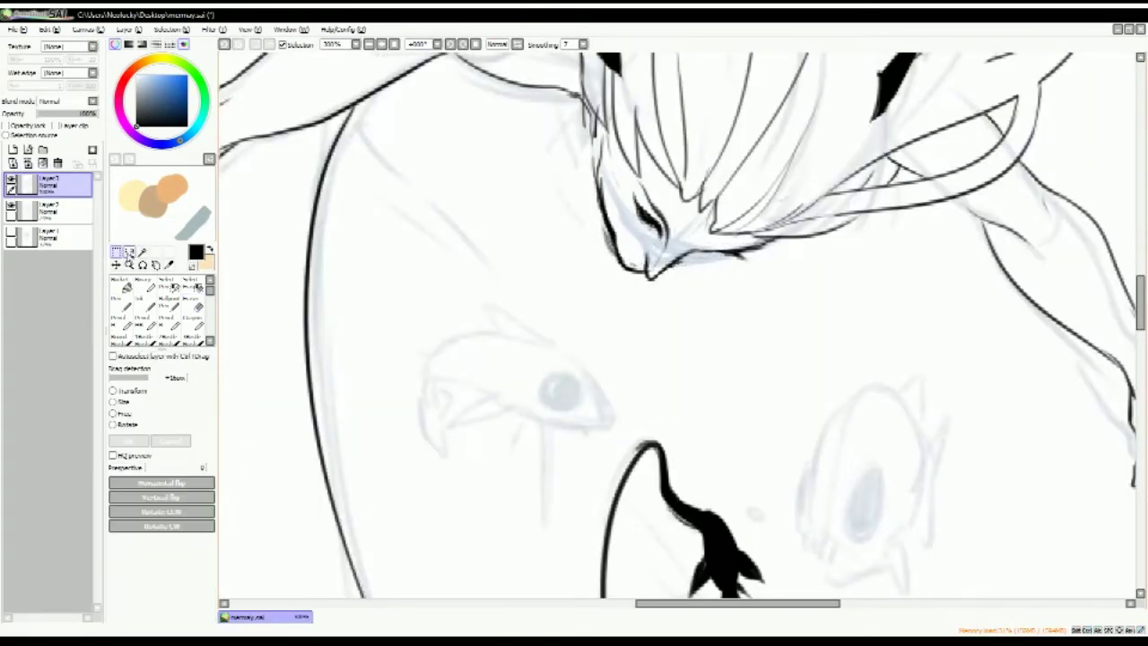
pyautogui.press('n')
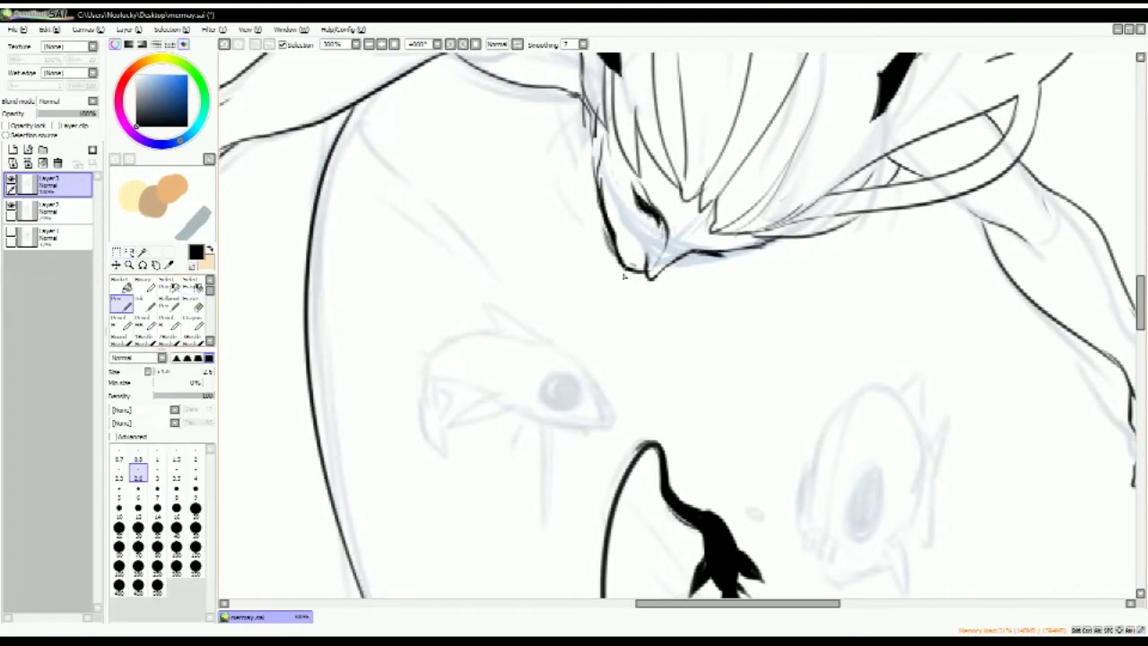
# Erase the near cheek and jaw contour between the nose tip and the hair
pyautogui.scroll(1, 624, 276)
pyautogui.scroll(-4, 628, 275)
pyautogui.scroll(4, 630, 274)
pyautogui.press('e')
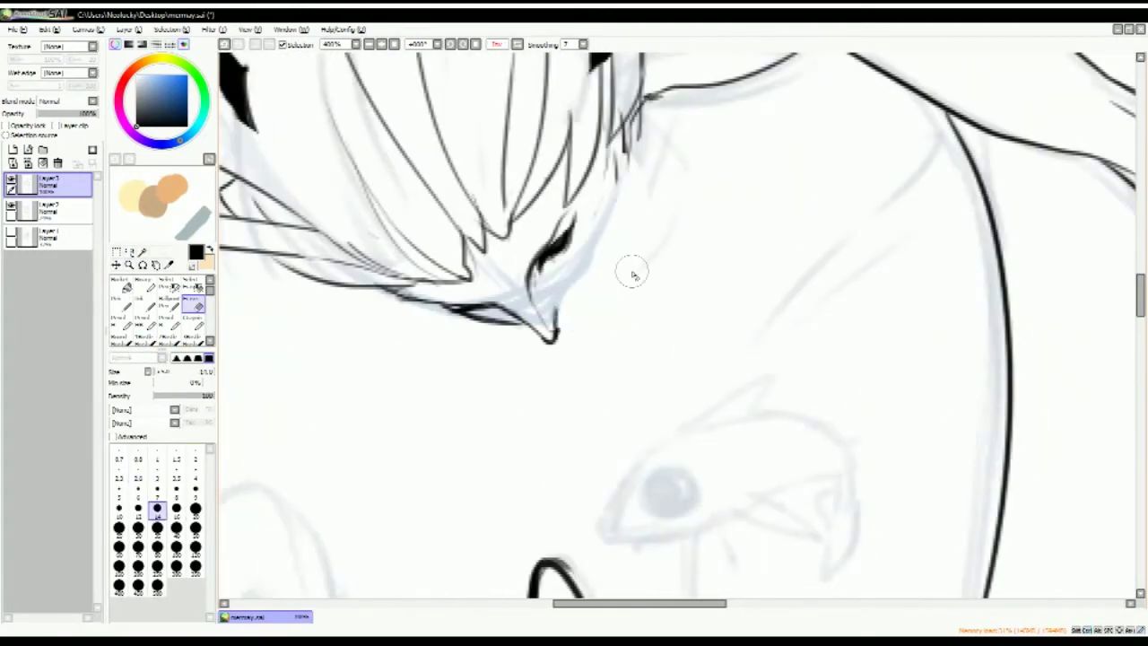
pyautogui.scroll(-4, 725, 418)
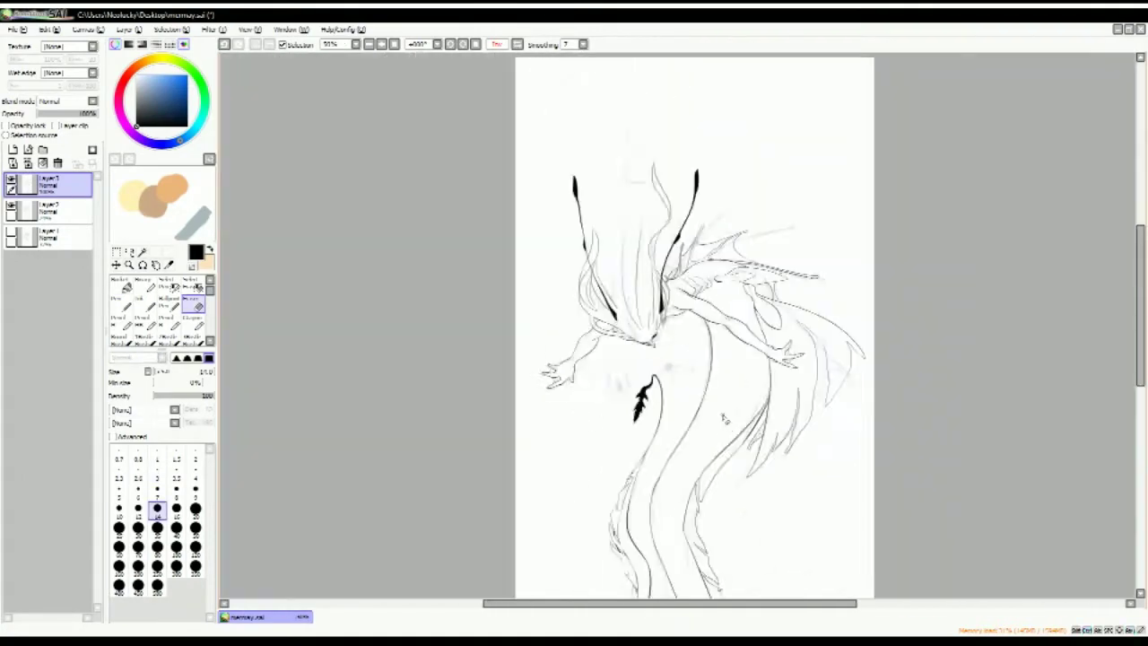
# Redraw the cheek and jaw contours between the nose tip and the hair
pyautogui.scroll(4, 725, 418)
pyautogui.press('n')
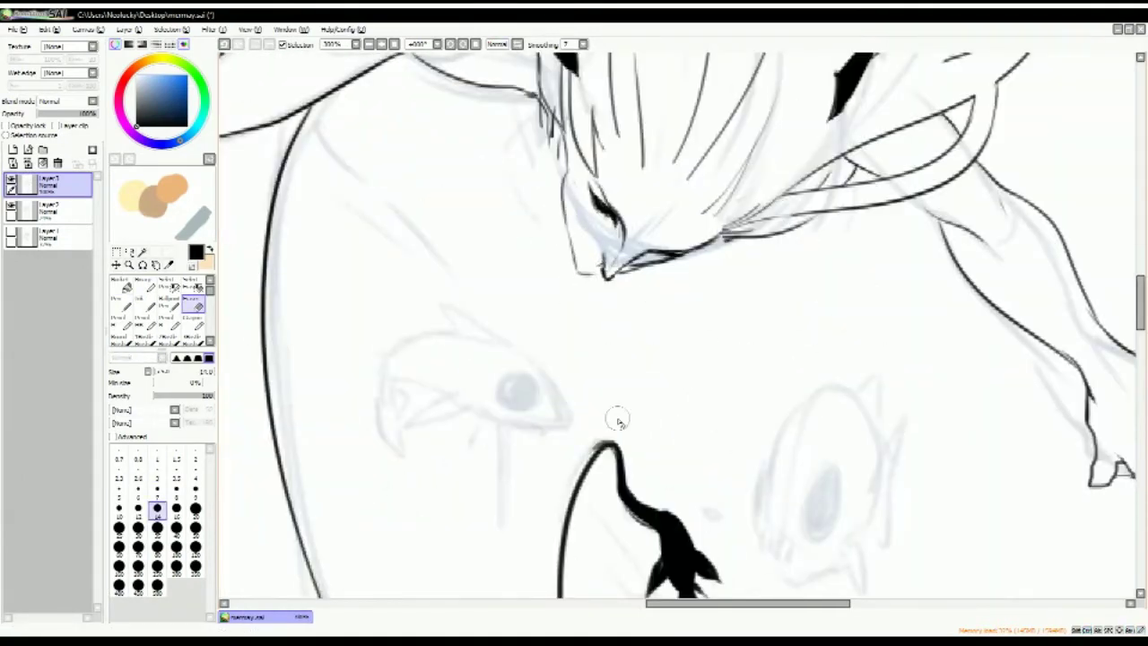
pyautogui.press('e')
# Lasso the outstretched hand beside the hair, move it closer to the forearm, and redraw the wrist lines connecting them
pyautogui.scroll(-5, 619, 269)
pyautogui.scroll(2, 607, 232)
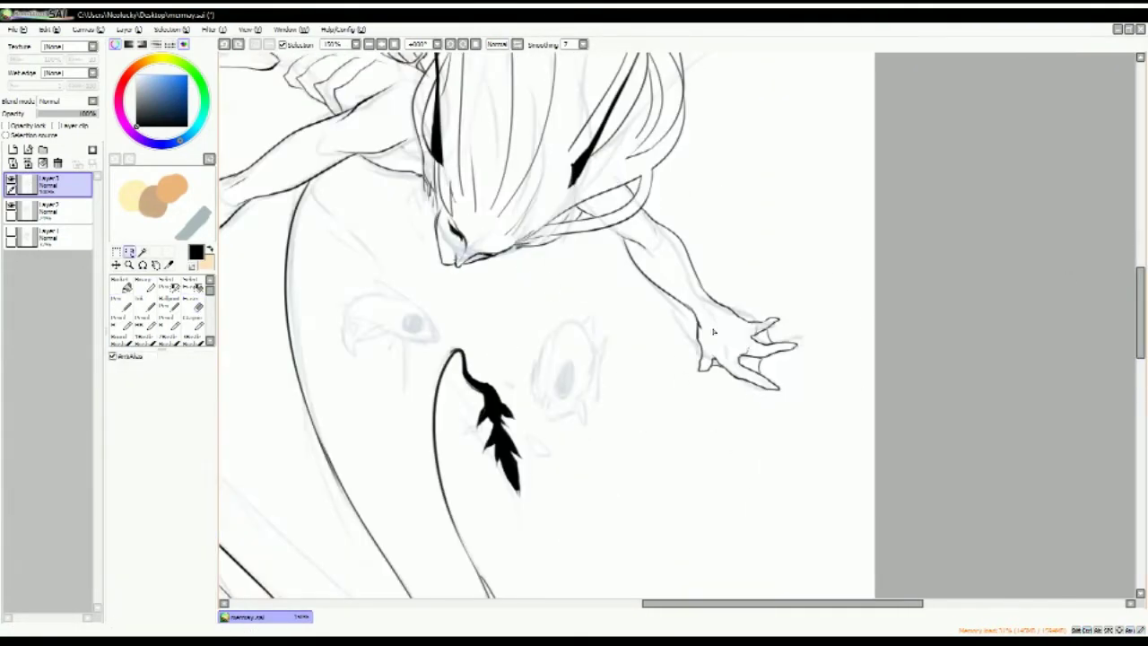
pyautogui.press('n')
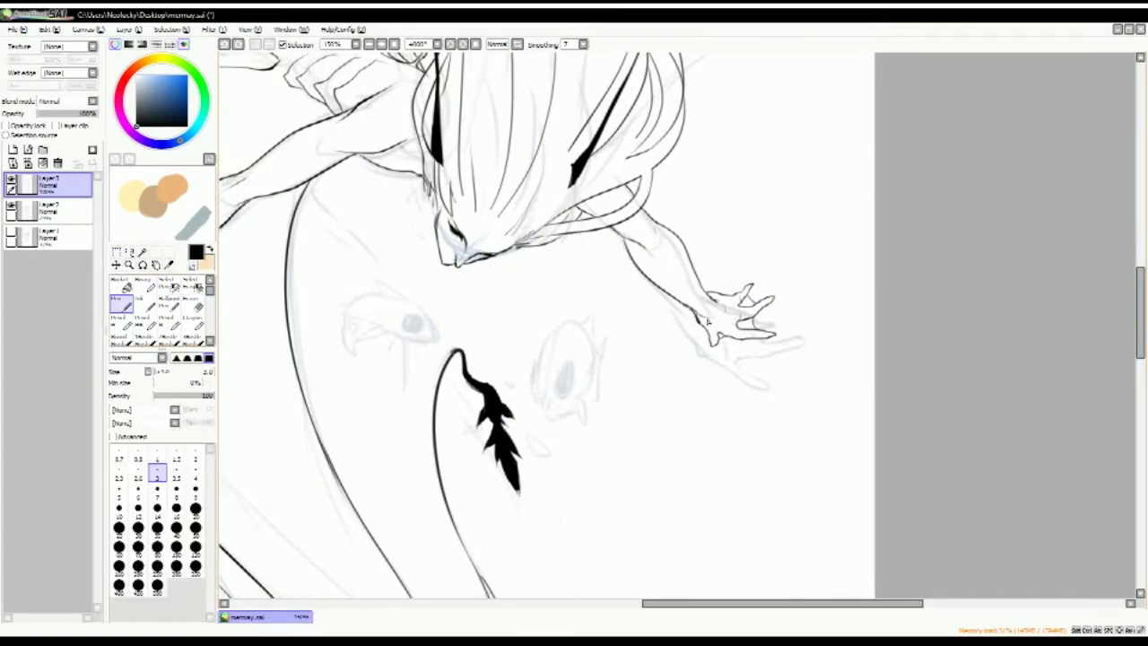
pyautogui.scroll(-2, 708, 321)
pyautogui.scroll(2, 444, 234)
pyautogui.press('e')
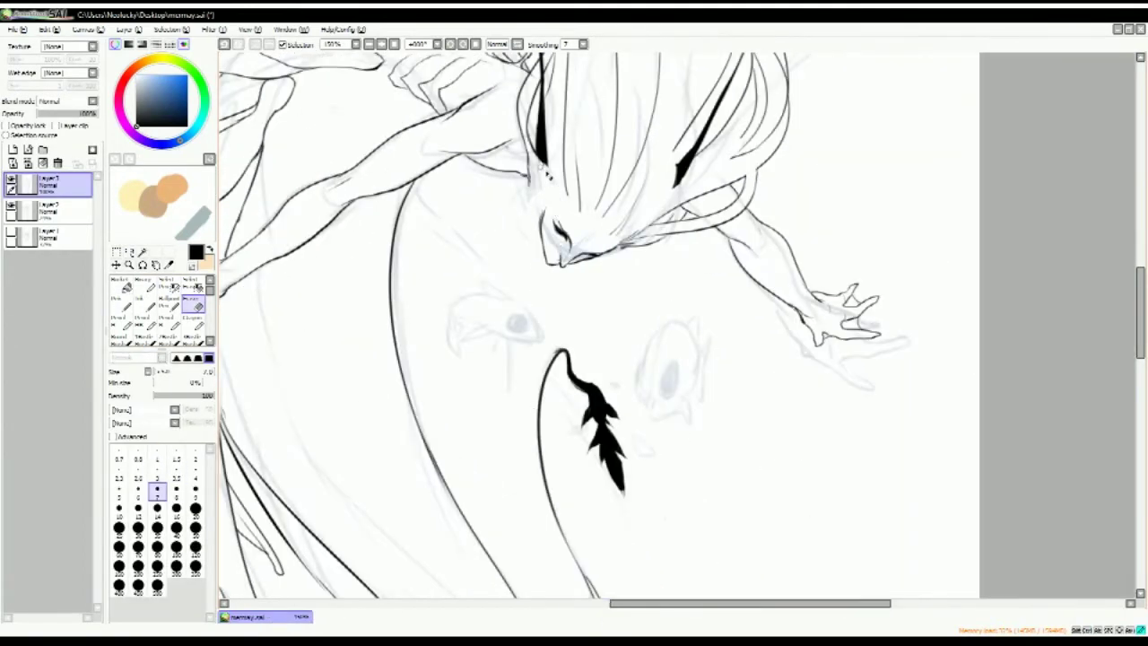
# Select the face area from the hairline to the chin and adjust it with Transform
pyautogui.press('m')
pyautogui.scroll(-2, 574, 233)
pyautogui.scroll(2, 592, 251)
pyautogui.moveTo(549, 175); pyautogui.dragTo(660, 287)
pyautogui.hotkey('ctrl', 't')
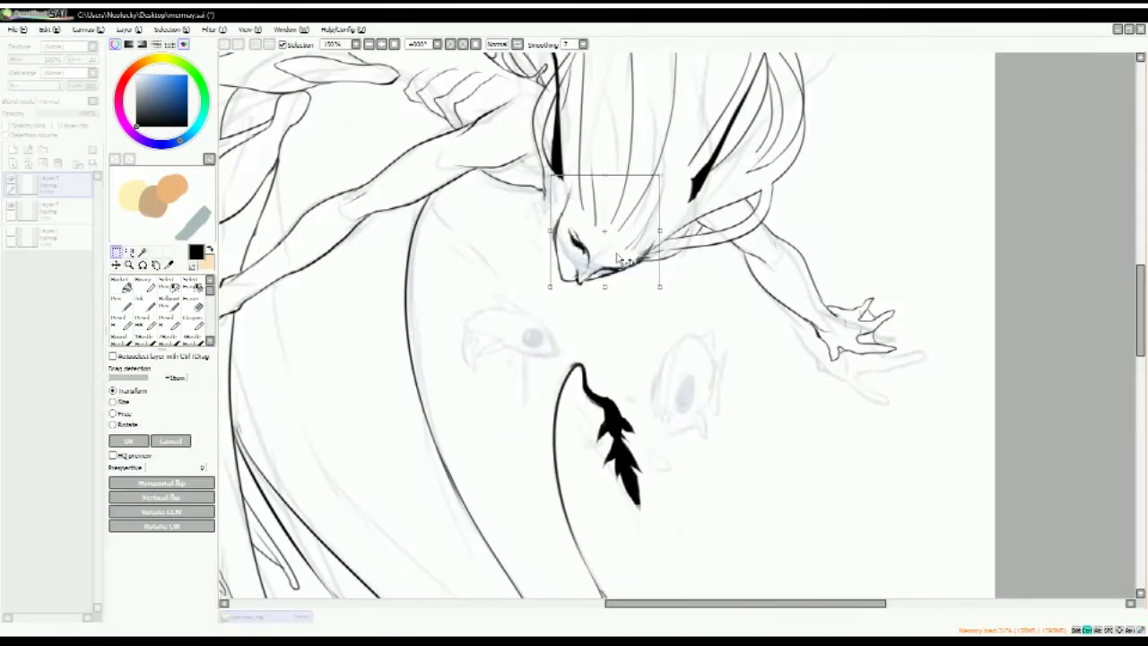
pyautogui.scroll(2, 617, 259)
pyautogui.press('Return')
pyautogui.hotkey('ctrl', 'd')
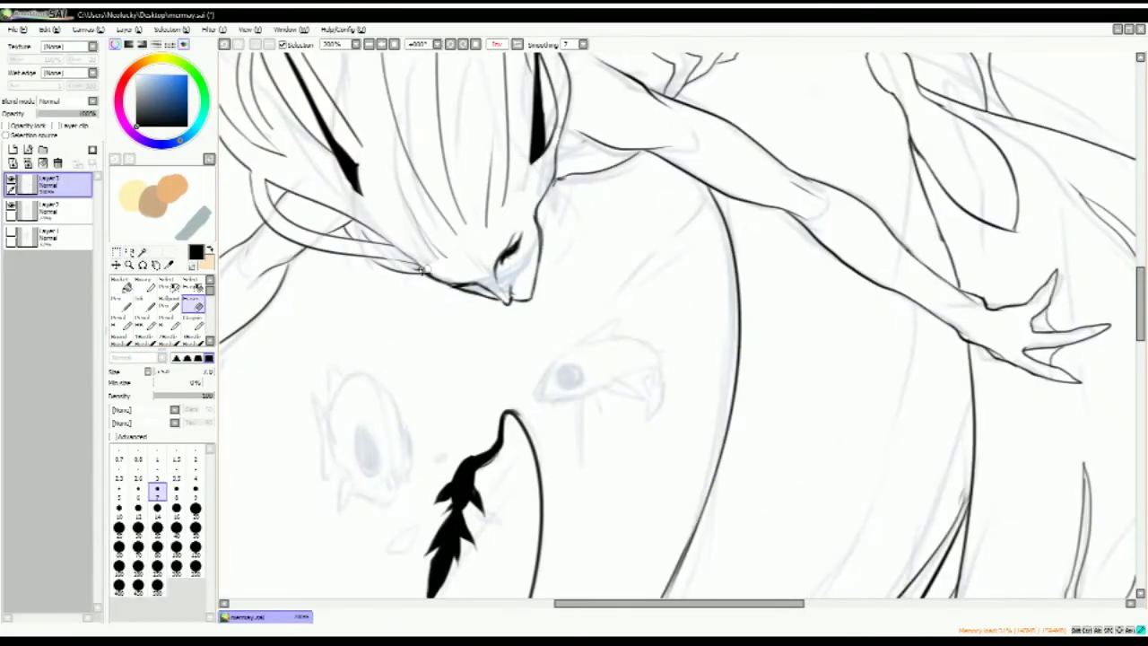
# Erase the hair strand ends covering the forehead and clean up the contour beside the eye
pyautogui.press(']')
pyautogui.press(']')
pyautogui.moveTo(453, 220); pyautogui.dragTo(469, 192)
pyautogui.scroll(-3, 469, 192)
pyautogui.scroll(3, 578, 377)
pyautogui.press('n')
pyautogui.press('e')
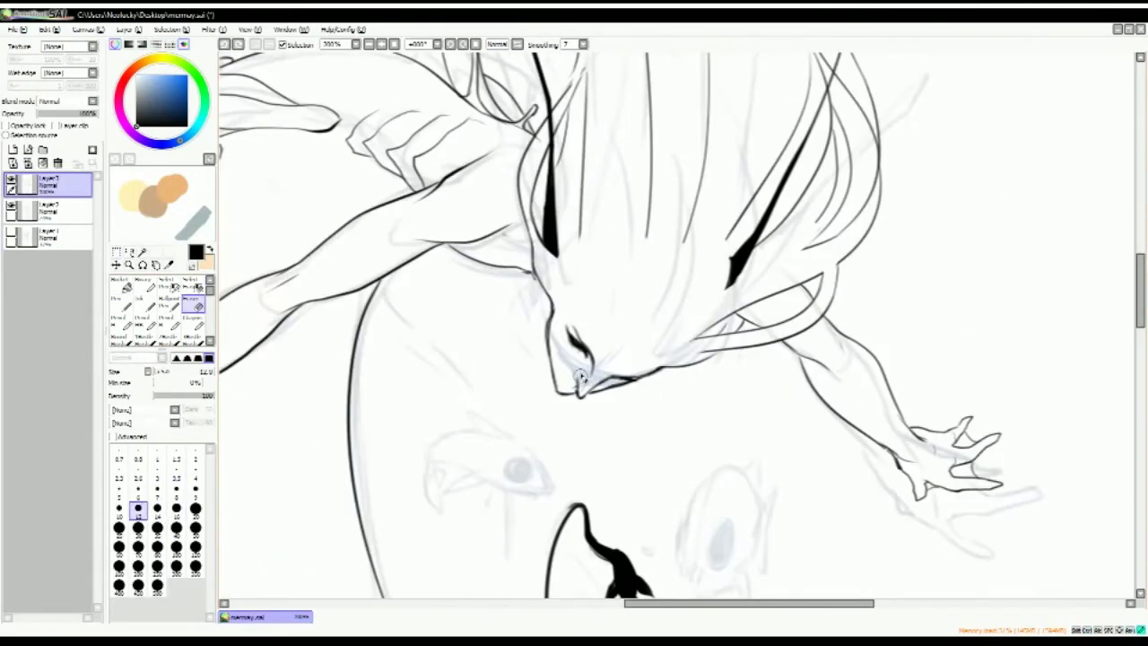
# Ink short, thin strokes along the hairline around the forehead, undoing the misplaced stroke beside the eye
pyautogui.press('n')
pyautogui.moveTo(563, 290); pyautogui.dragTo(589, 377)
pyautogui.hotkey('ctrl', 'z')
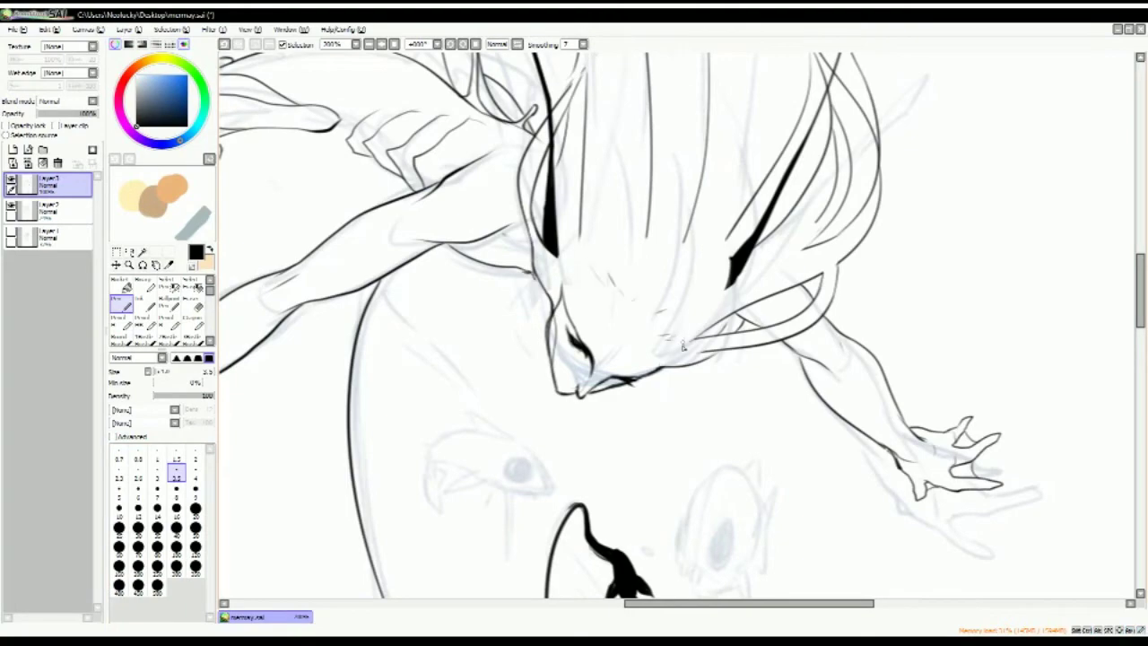
pyautogui.scroll(-2, 588, 370)
pyautogui.press('e')
# Lasso the thick black base of the antenna farther from the eye and make it slimmer
pyautogui.press('h')
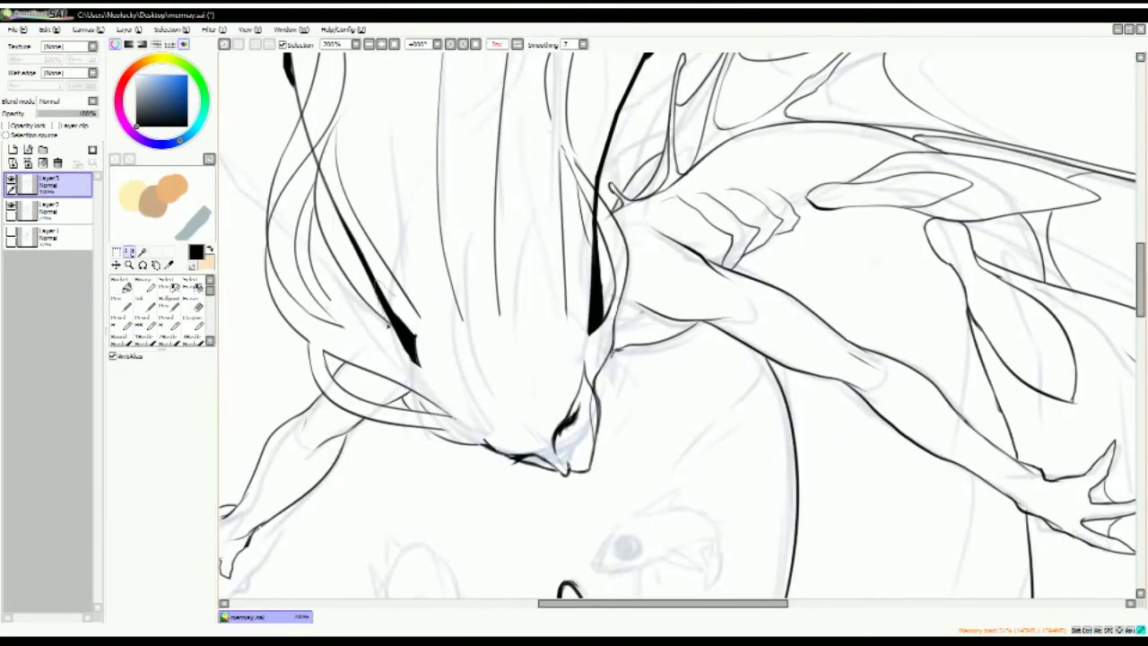
pyautogui.hotkey('ctrl', 't')
pyautogui.press('Return')
pyautogui.hotkey('ctrl', 'z')
pyautogui.hotkey('ctrl', 'z')
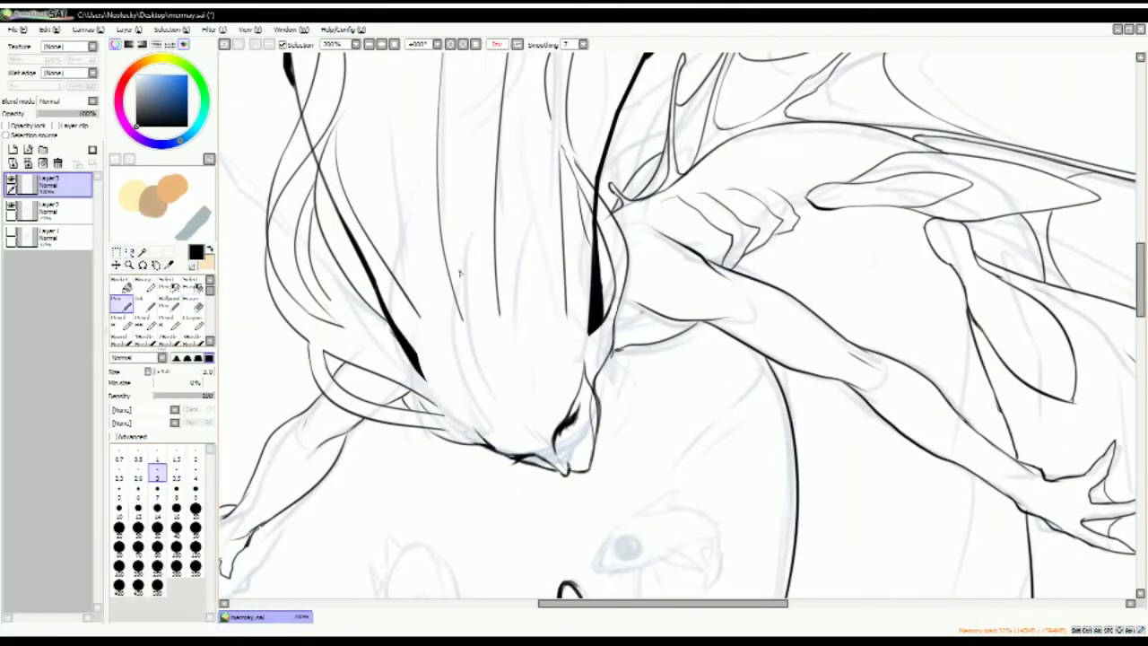
# Try a curved strand beneath the far side of the jaw
pyautogui.press('h')
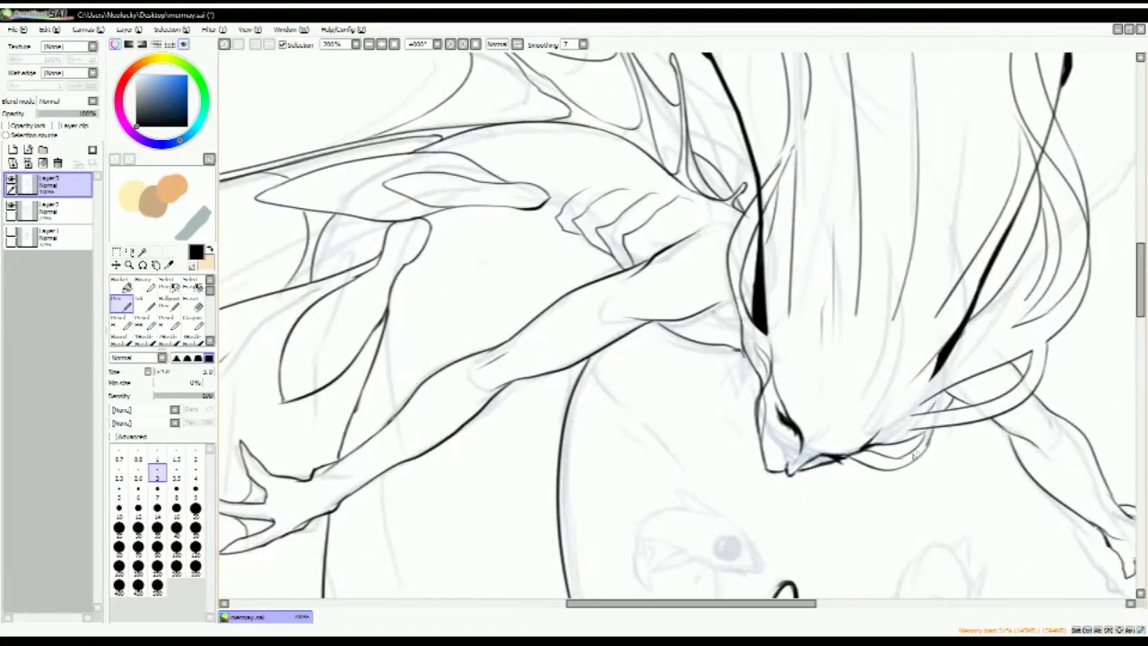
pyautogui.scroll(-3, 748, 395)
pyautogui.press('h')
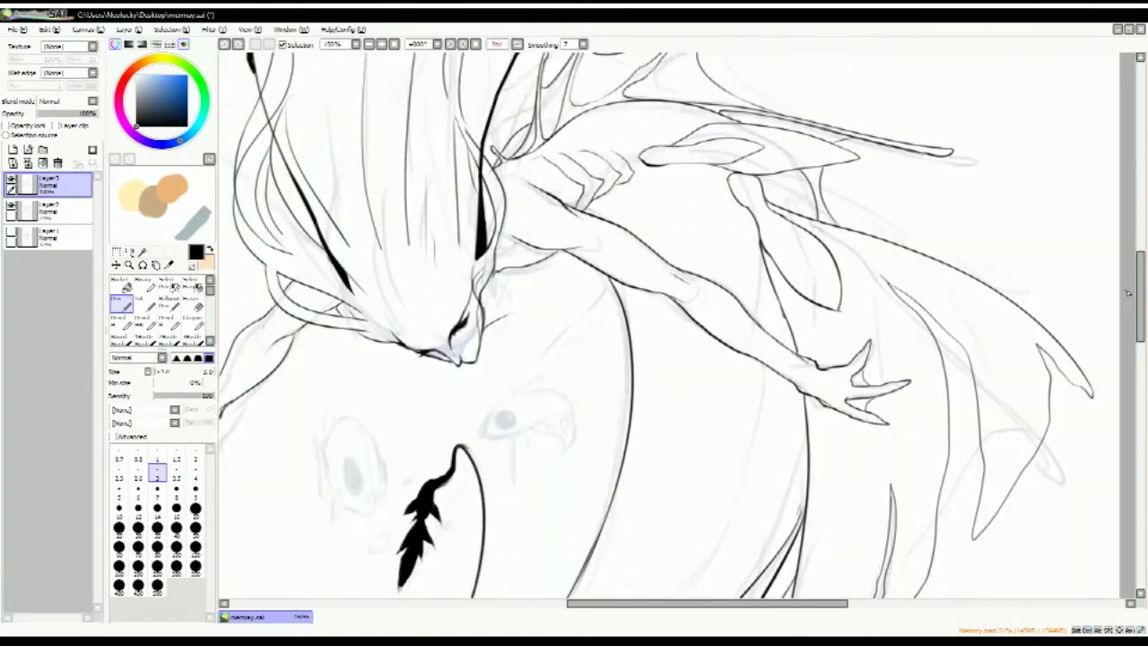
# Ink two long curved whisker lines from the cheek on new layers and adjust their angle with Transform
pyautogui.scroll(-1, 1129, 293)
pyautogui.moveTo(502, 258); pyautogui.dragTo(704, 408)
pyautogui.moveTo(511, 267); pyautogui.dragTo(695, 395)
pyautogui.hotkey('ctrl', 't')
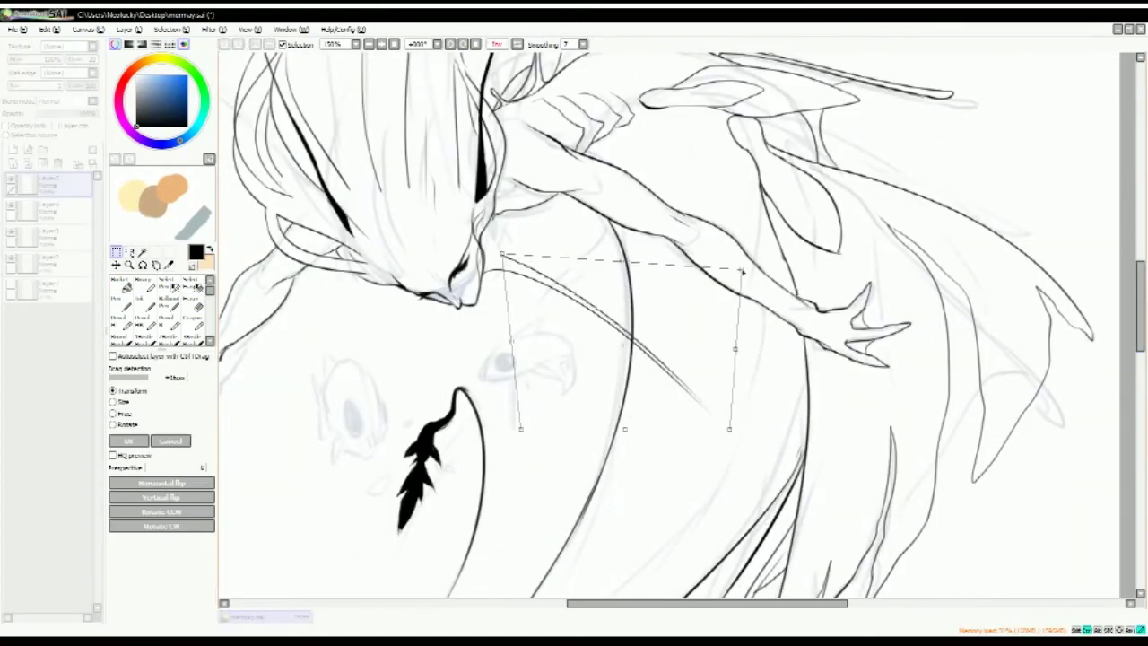
pyautogui.press('Return')
# Ink the whisker's knobbed base and rounded tip, and merge its line layers
pyautogui.scroll(3, 548, 165)
pyautogui.hotkey('ctrl', 'e')
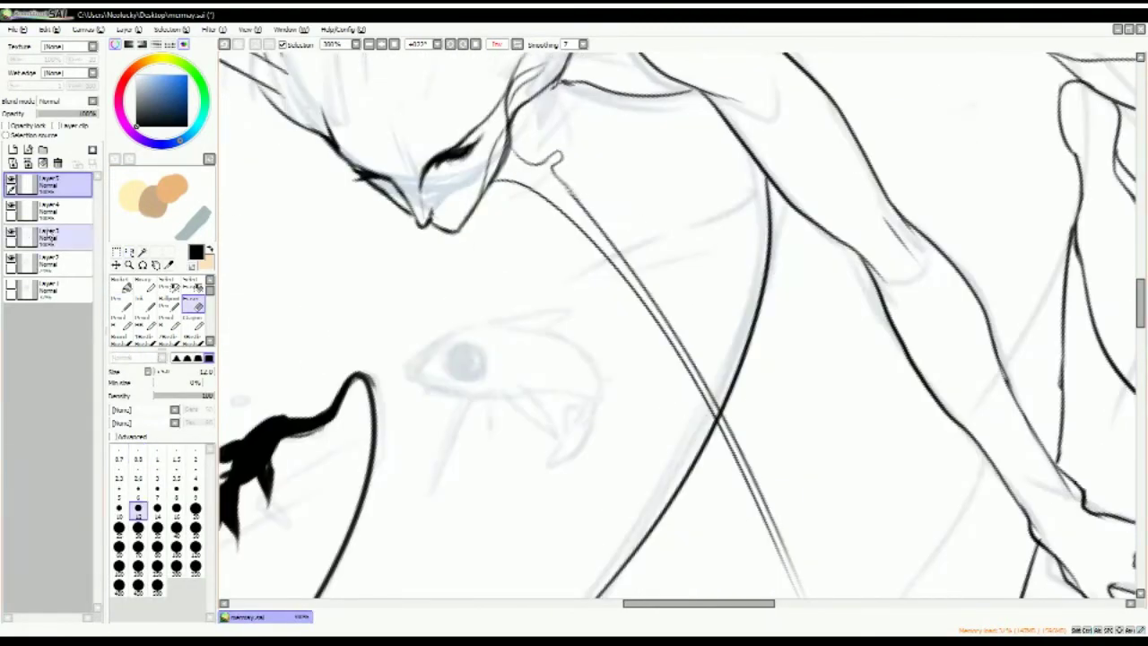
pyautogui.scroll(-1, 705, 408)
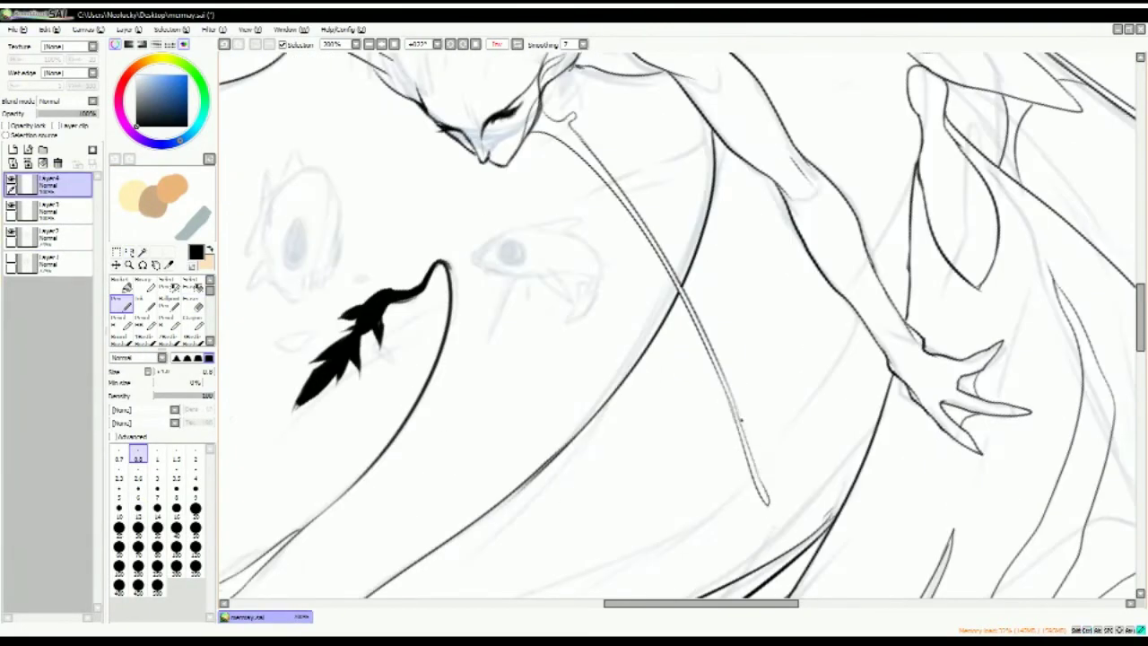
pyautogui.scroll(-1, 704, 408)
pyautogui.press('Delete')
pyautogui.press('Delete')
pyautogui.press('Delete')
pyautogui.press('Delete')
# Transform a duplicate of the whisker to hang from the far side of the jaw, and merge both into the line art
pyautogui.hotkey('ctrl', 't')
pyautogui.moveTo(783, 339)
pyautogui.mouseDown()
pyautogui.moveTo(736, 296)
pyautogui.moveTo(708, 377)
pyautogui.moveTo(679, 313)
pyautogui.mouseUp()
pyautogui.scroll(-2, 826, 314)
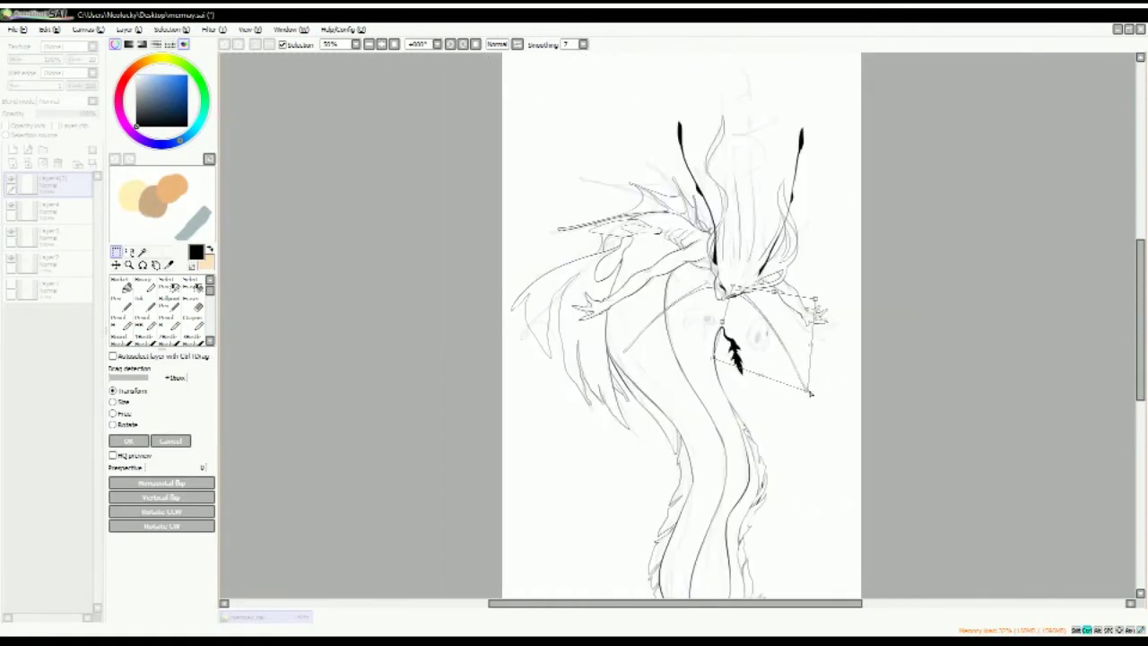
pyautogui.scroll(2, 824, 314)
pyautogui.moveTo(812, 312)
pyautogui.mouseDown()
pyautogui.moveTo(777, 329)
pyautogui.moveTo(803, 367)
pyautogui.mouseUp()
pyautogui.press('Return')
pyautogui.scroll(-1, 802, 367)
# Replace the spiky black tail tip with a smoother, curved black fin shape
pyautogui.moveTo(1139, 347); pyautogui.dragTo(1139, 290)
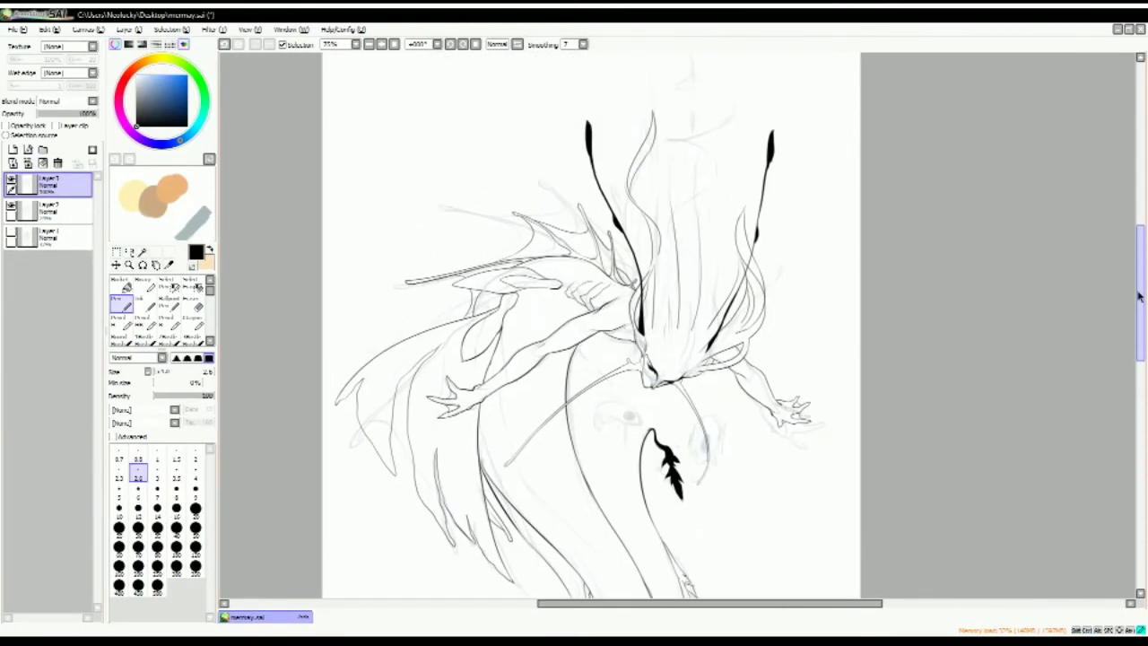
pyautogui.scroll(3, 799, 500)
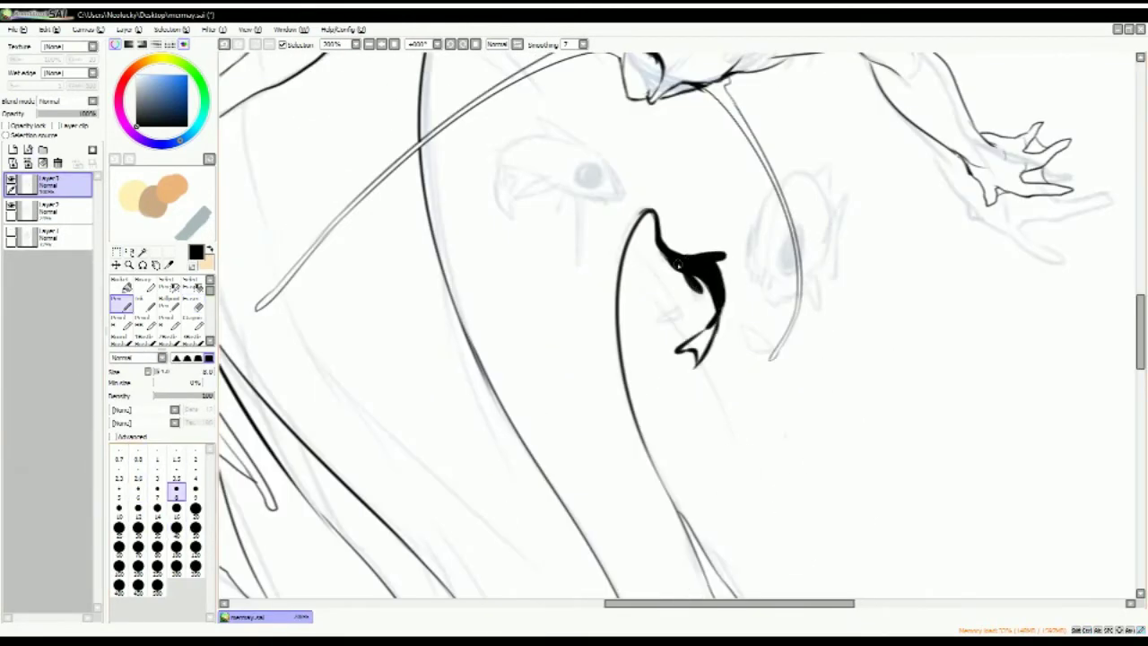
pyautogui.moveTo(700, 301)
pyautogui.mouseDown()
pyautogui.moveTo(713, 350)
pyautogui.moveTo(682, 368)
pyautogui.mouseUp()
pyautogui.press('e')
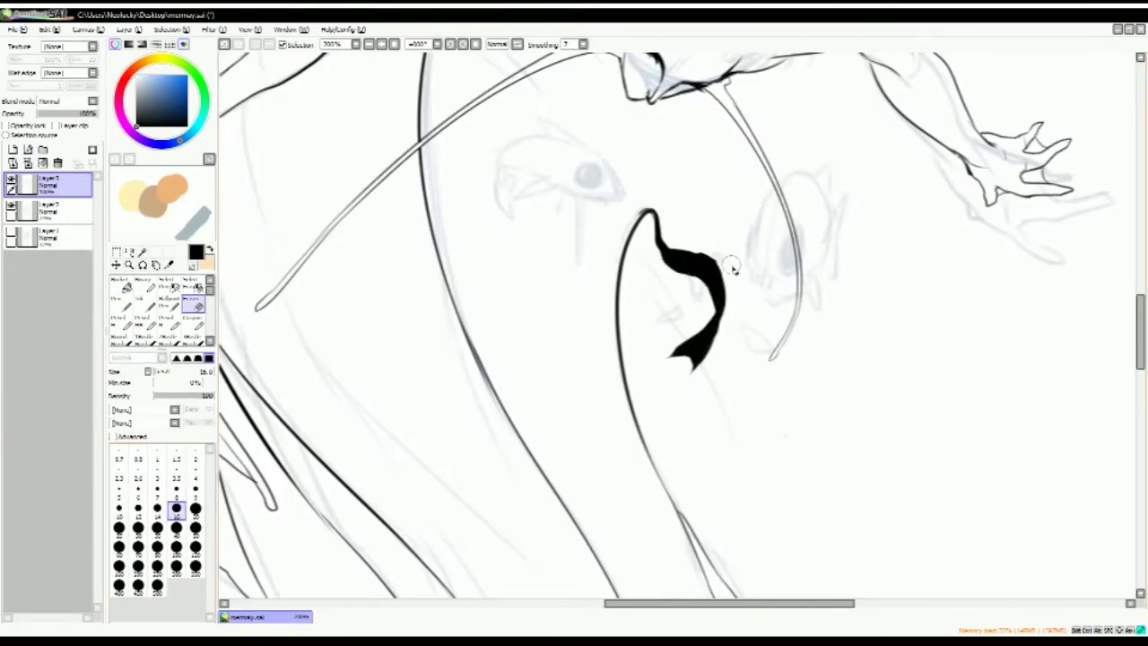
pyautogui.press('n')
# Thicken the short rib strokes in the frilled fin along the outer edge of the tail
pyautogui.scroll(-5, 751, 390)
pyautogui.scroll(6, 751, 389)
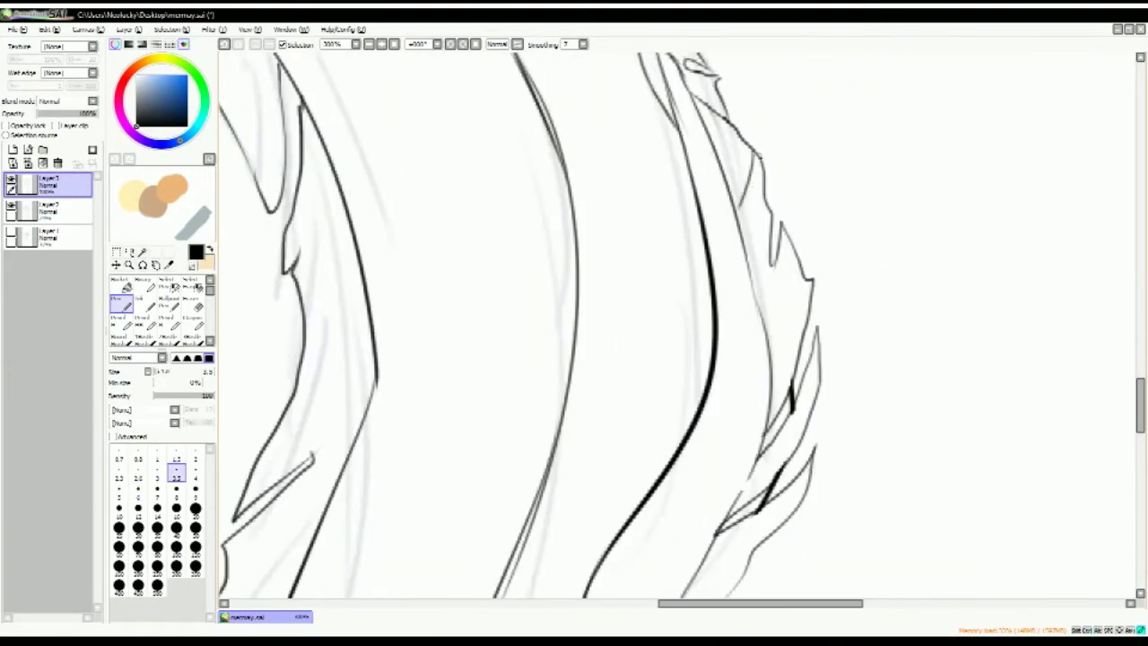
pyautogui.scroll(-4, 1130, 278)
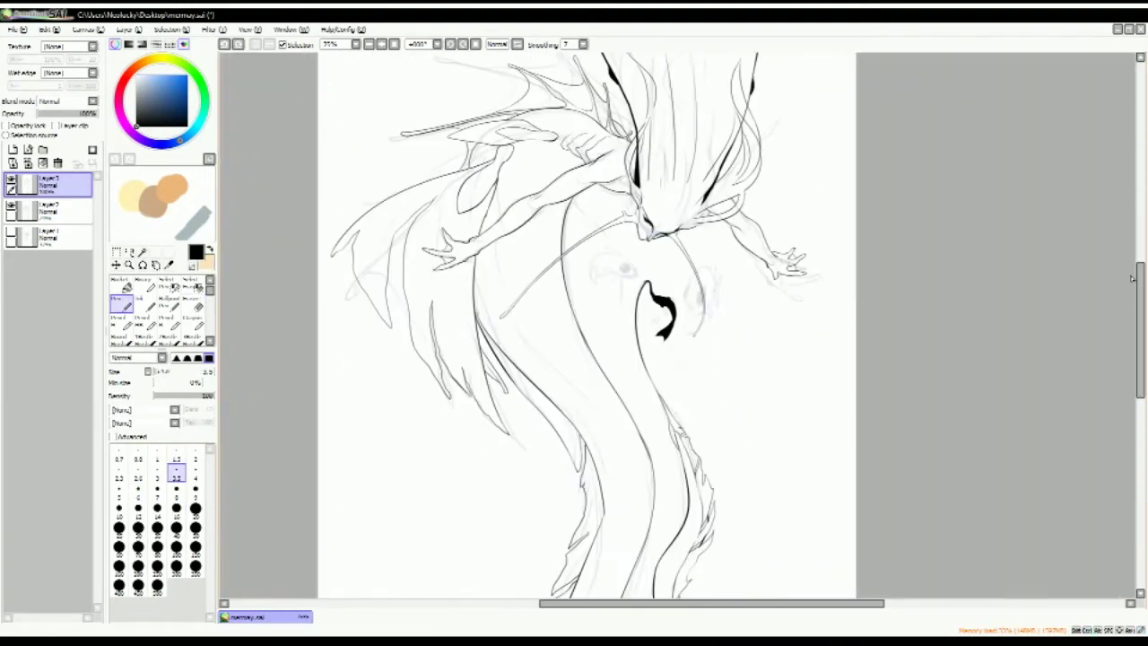
# Rotate the canvas and ink long, curling hair strands extending above the head between the antennae
pyautogui.scroll(-2, 1132, 278)
pyautogui.press('Delete')
pyautogui.press('Home')
pyautogui.scroll(3, 742, 395)
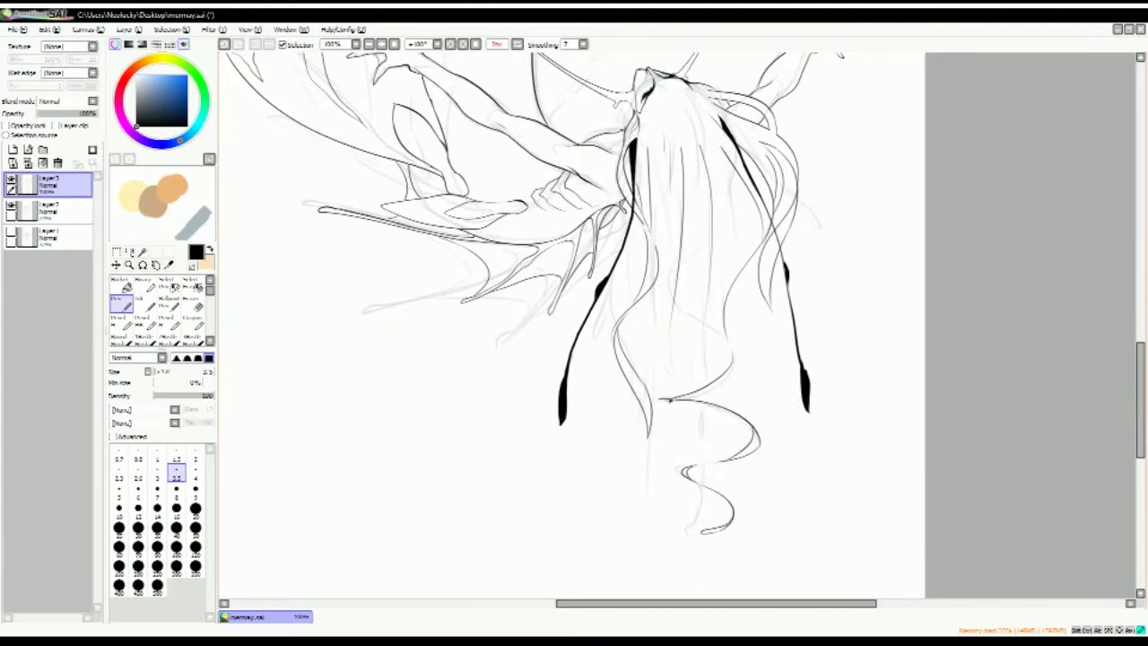
pyautogui.press('End')
# Erase the straight inner hair lines, ink wavy strands with a broad flattened end above the head, and save the file
pyautogui.press('e')
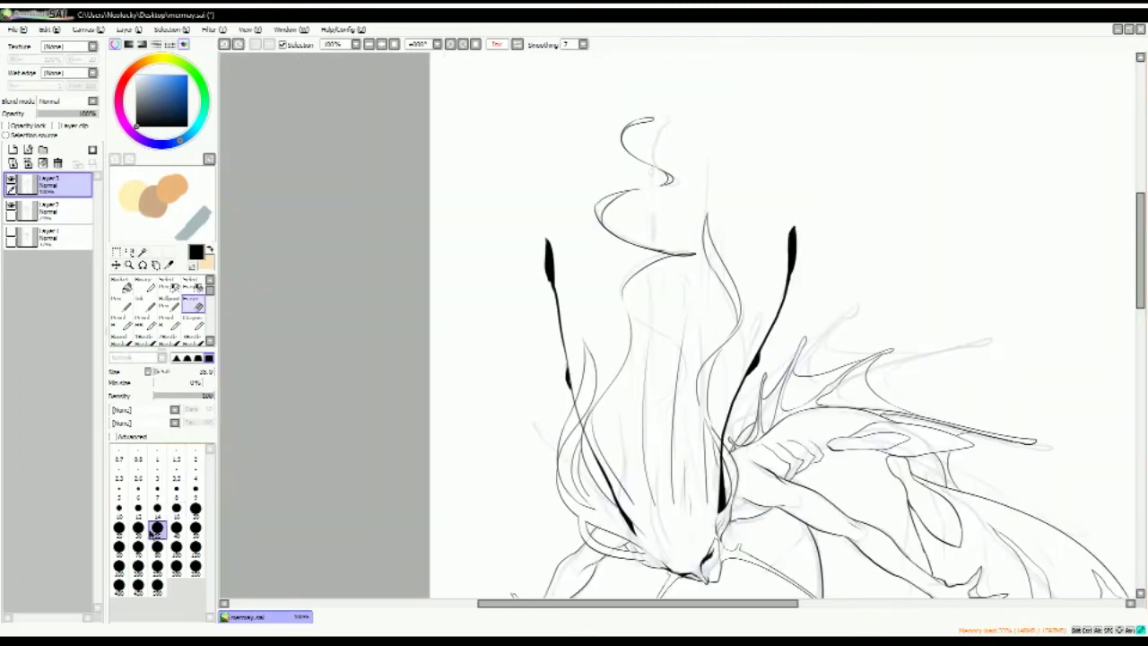
pyautogui.press('n')
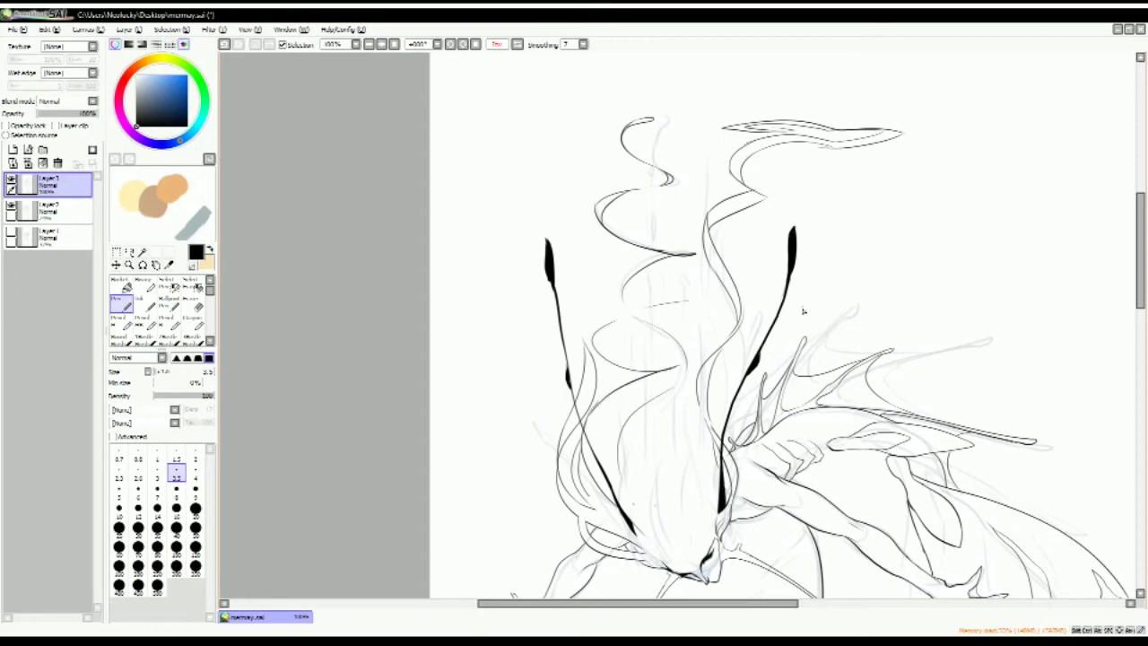
pyautogui.hotkey('ctrl', 's')
# Hide the sketch layer and ink curved inner hair strands above the forehead
pyautogui.press('Insert')
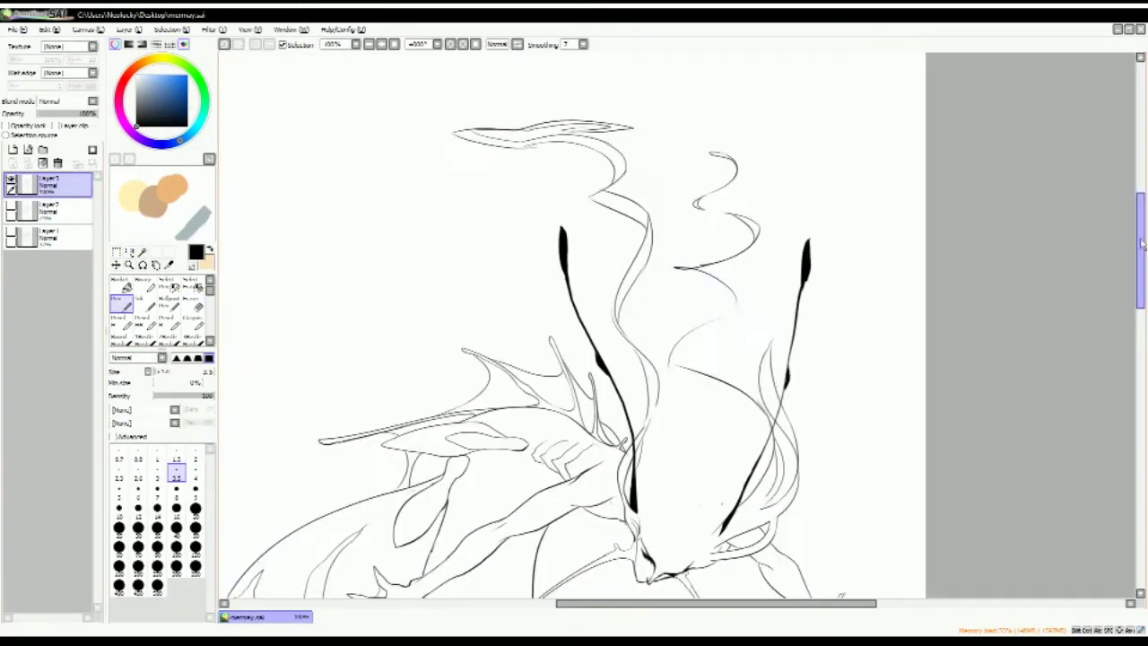
pyautogui.moveTo(1142, 242); pyautogui.dragTo(1142, 269)
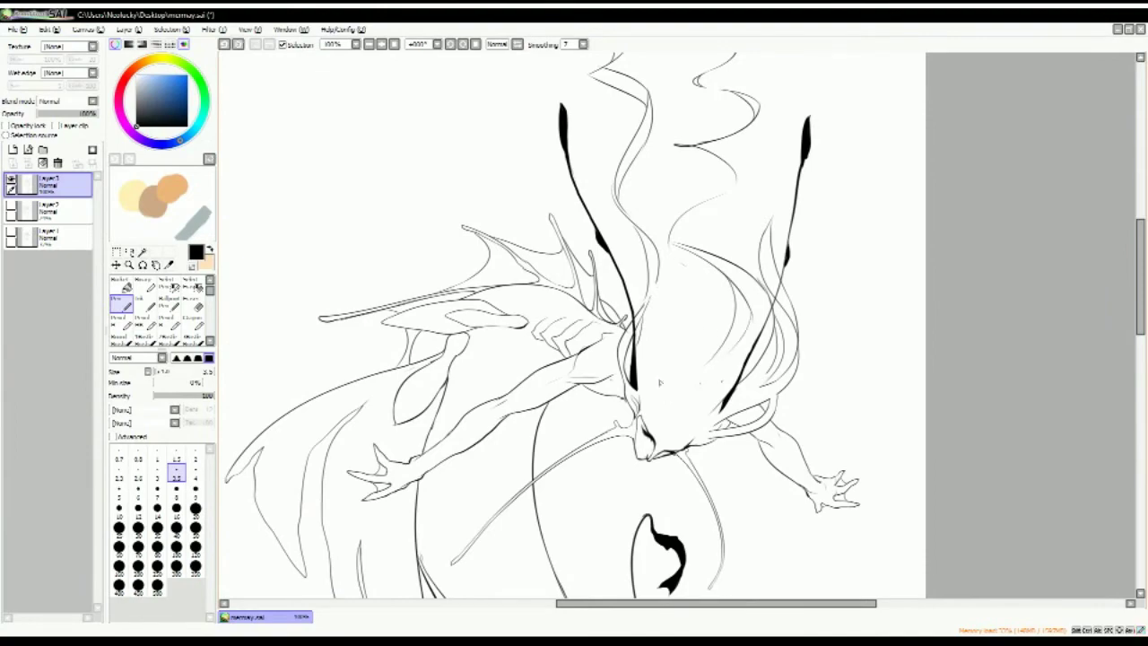
pyautogui.moveTo(775, 225); pyautogui.dragTo(948, 431)
pyautogui.moveTo(596, 113); pyautogui.dragTo(1057, 197)
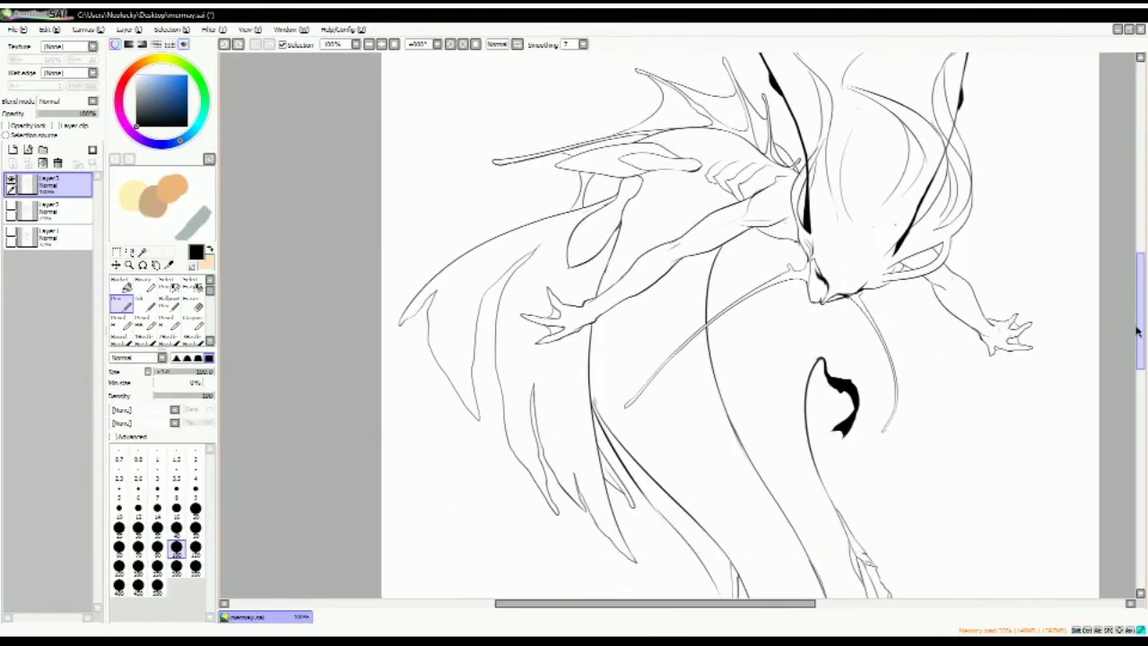
# Refine the eye, nose, mouth and whisker roots with a size 1 pen
pyautogui.press('n')
pyautogui.moveTo(772, 188); pyautogui.dragTo(812, 235)
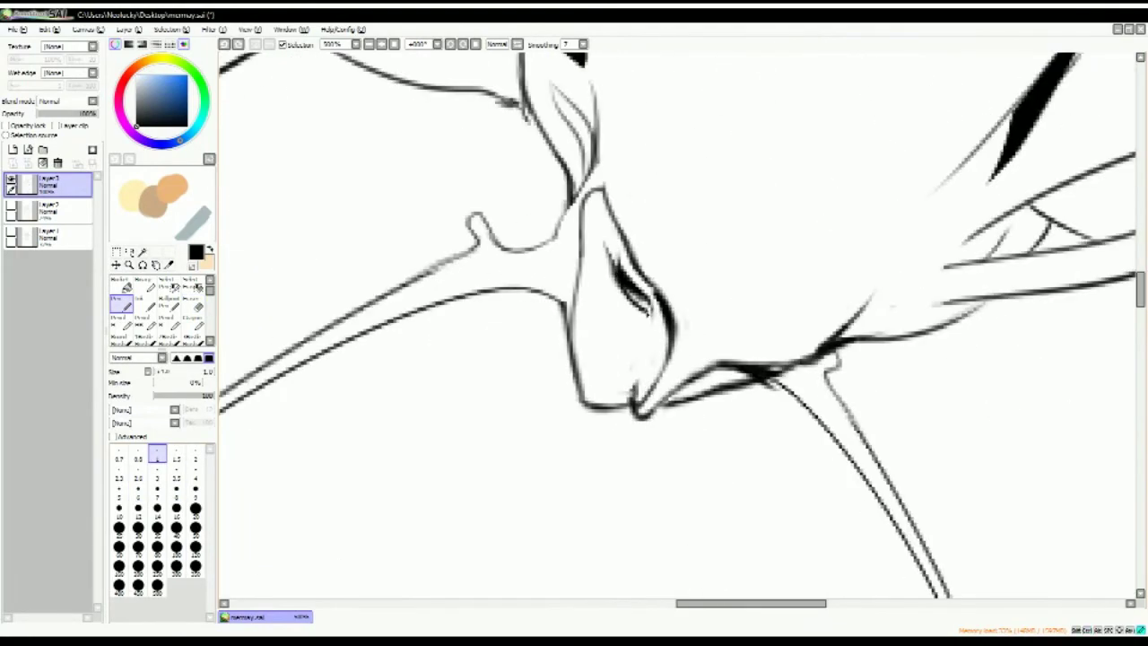
pyautogui.scroll(-5, 763, 405)
# Ink a loose curling strand beside the far antenna and place a straight horizontal line above the hair
pyautogui.scroll(-2, 763, 406)
pyautogui.press('h')
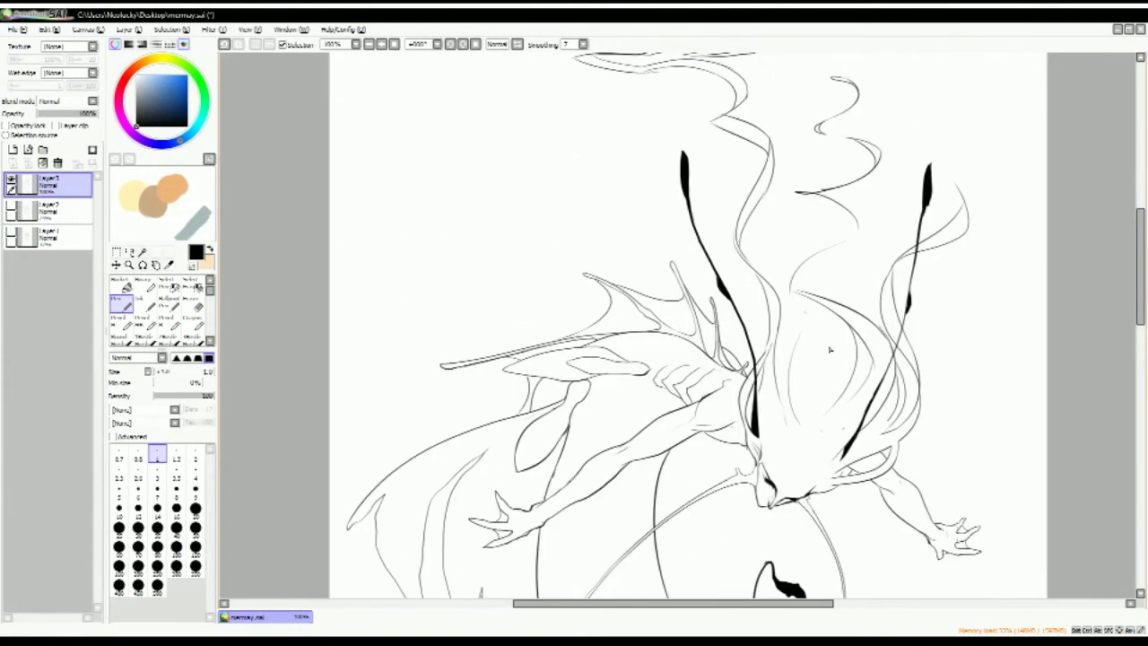
pyautogui.scroll(1, 619, 332)
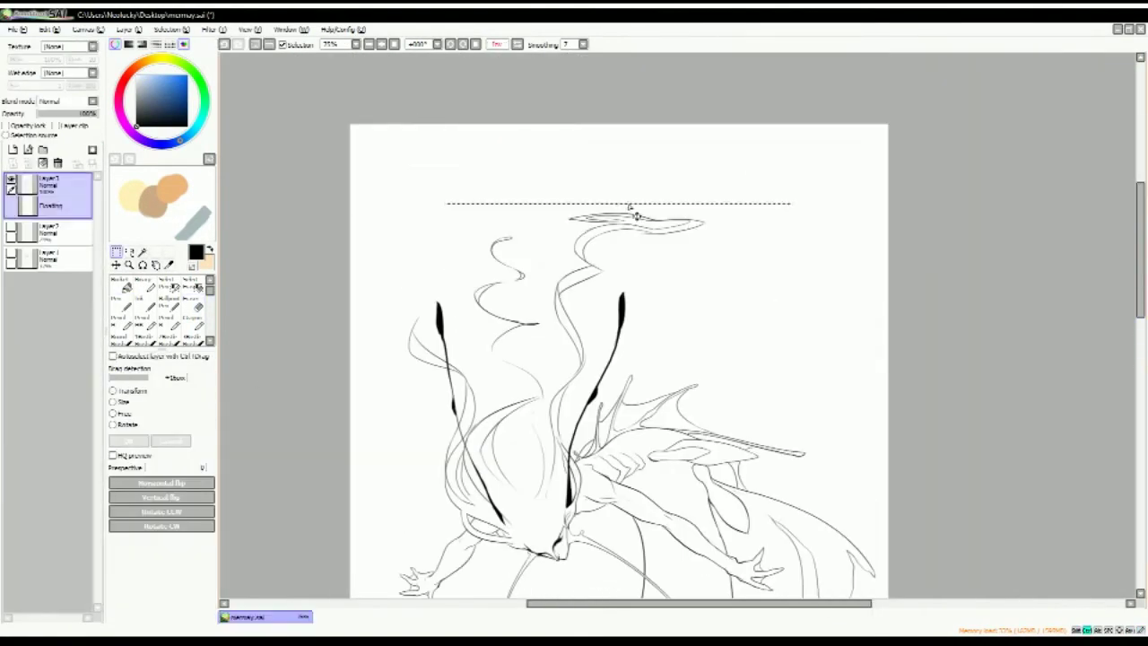
pyautogui.hscroll(2, 628, 210)
# Ink a long hair strand with a size 3 pen, rising past the far antenna and flattening out at the horizontal line
pyautogui.click(158, 474)
pyautogui.scroll(2, 293, 310)
pyautogui.moveTo(307, 357)
pyautogui.mouseDown()
pyautogui.moveTo(288, 152)
pyautogui.moveTo(348, 148)
pyautogui.mouseUp()
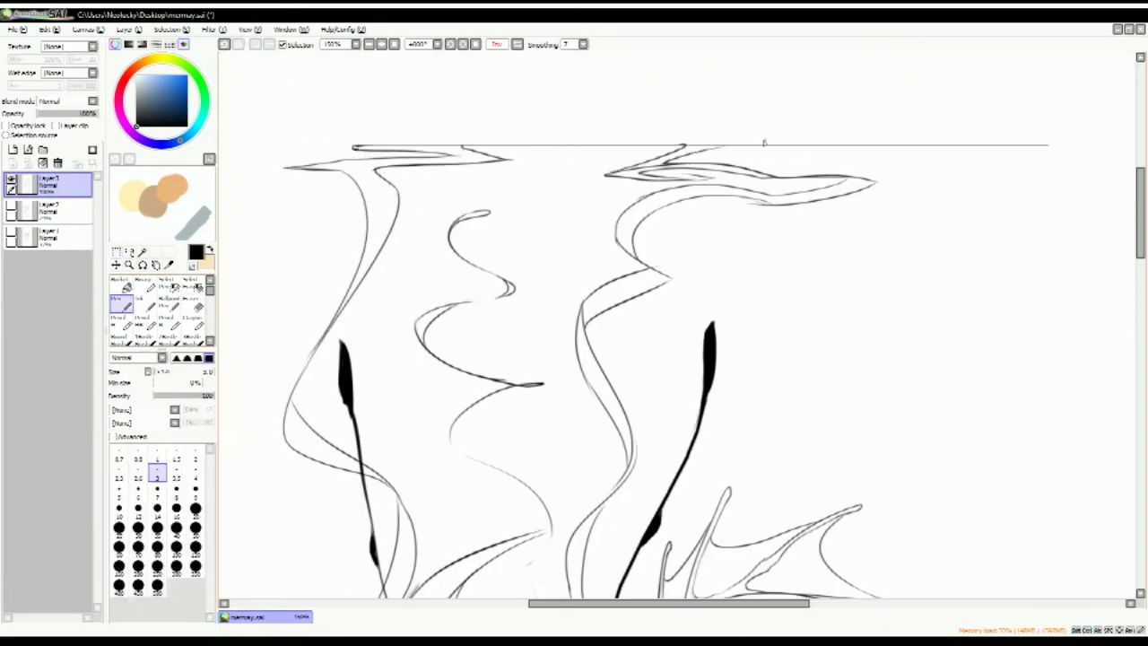
# Clean up the flattened hair tips and ink wavy ends along the horizontal line
pyautogui.press('e')
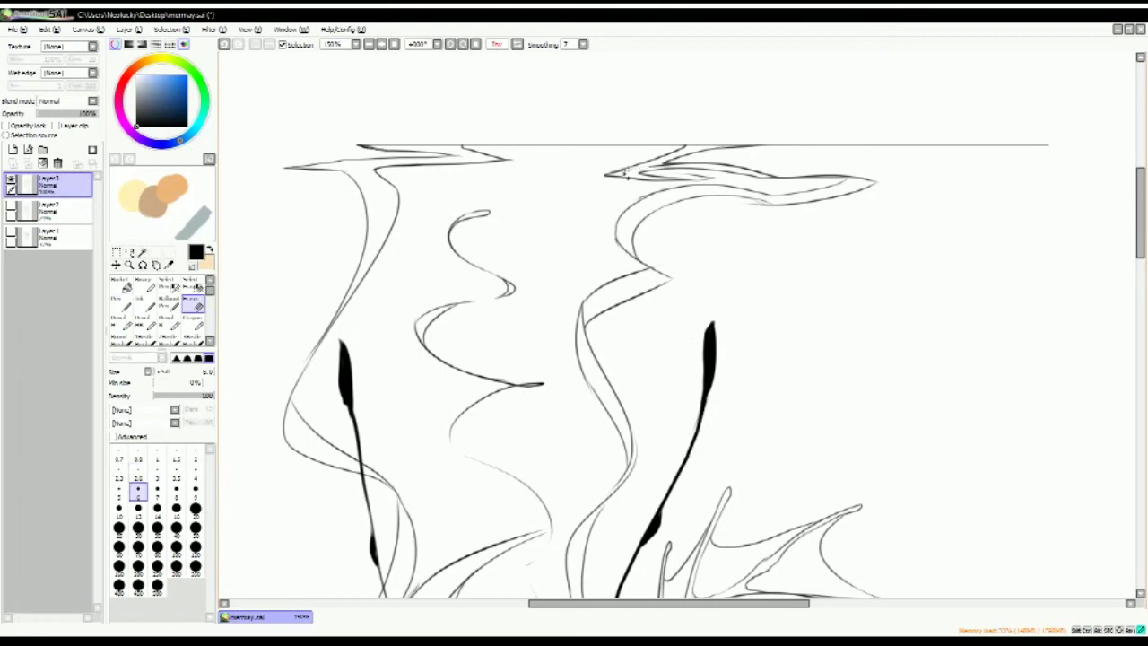
pyautogui.press('n')
pyautogui.press('e')
pyautogui.press('n')
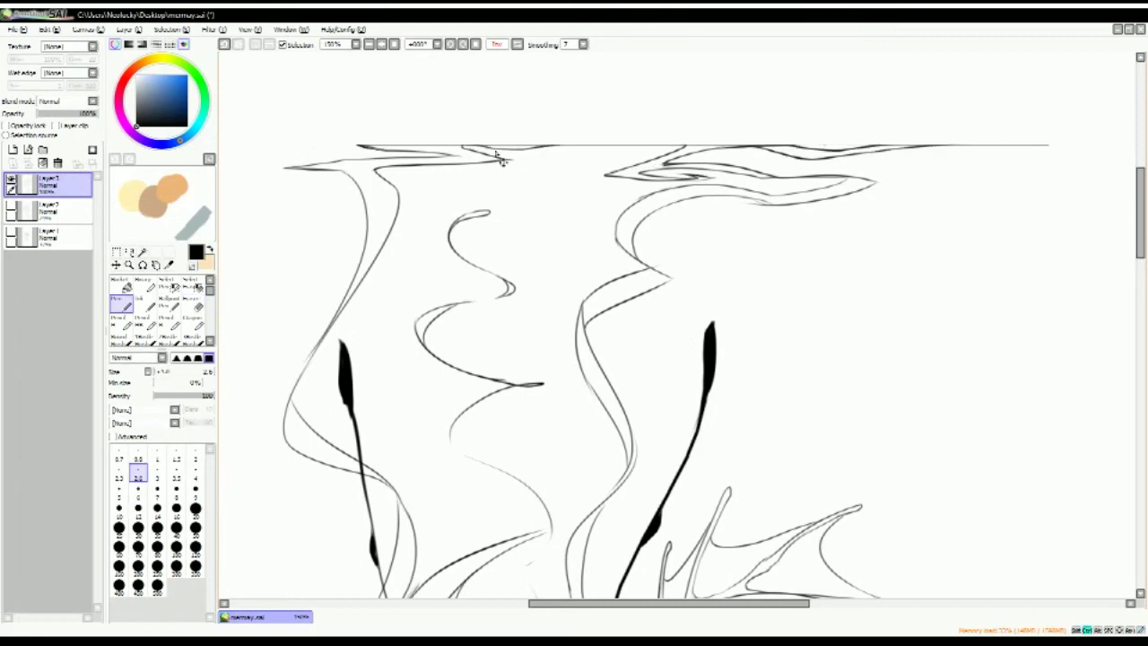
pyautogui.press('e')
pyautogui.press('n')
# Erase the excess straight line around the flattened hair tips
pyautogui.hotkey('ctrl', '-')
pyautogui.press('e')
pyautogui.hotkey('ctrl', '+')
# Ink a small curl beside the near antenna and erase the stray inner strand lines between the antennas with a size 40 eraser
pyautogui.scroll(-3, 678, 320)
pyautogui.press('n')
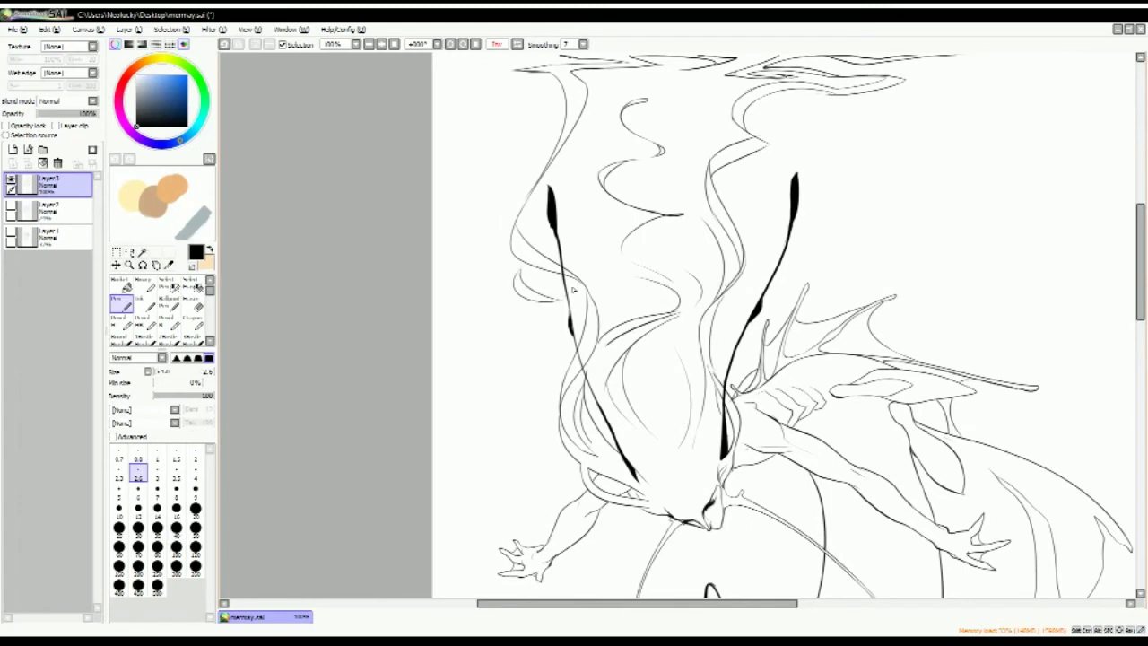
pyautogui.press('e')
pyautogui.hotkey('ctrl', '+')
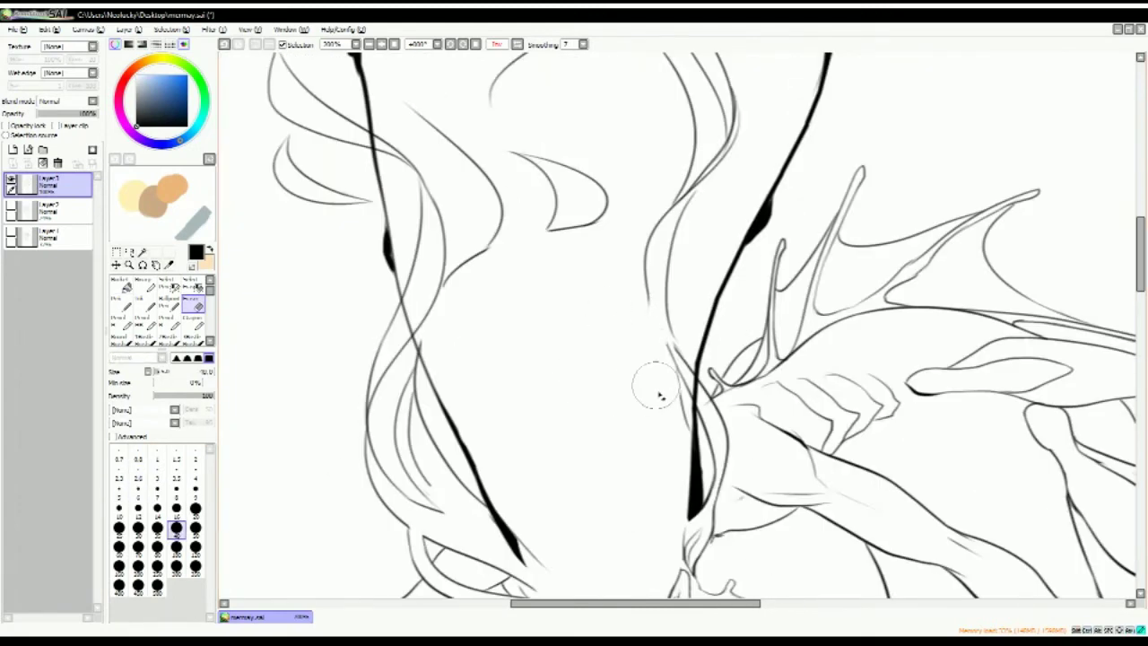
# Ink an extra inner line along the long wavy lock beside the far antenna with a size 2.6 pen
pyautogui.press('n')
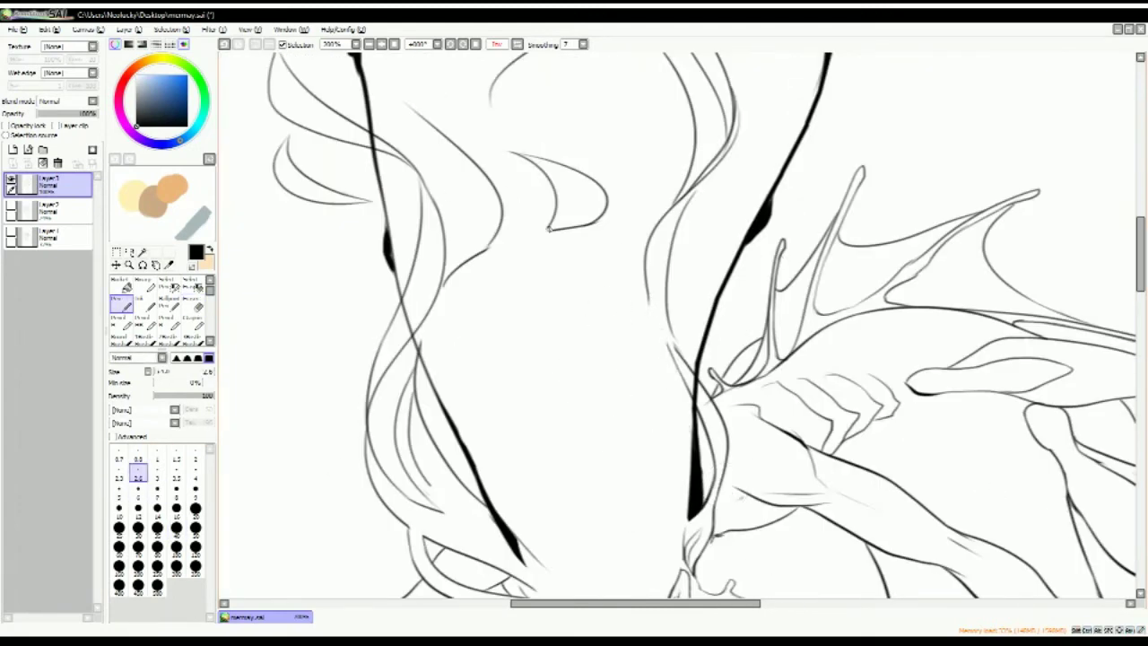
pyautogui.moveTo(667, 180); pyautogui.dragTo(644, 316)
pyautogui.moveTo(725, 153); pyautogui.dragTo(520, 366)
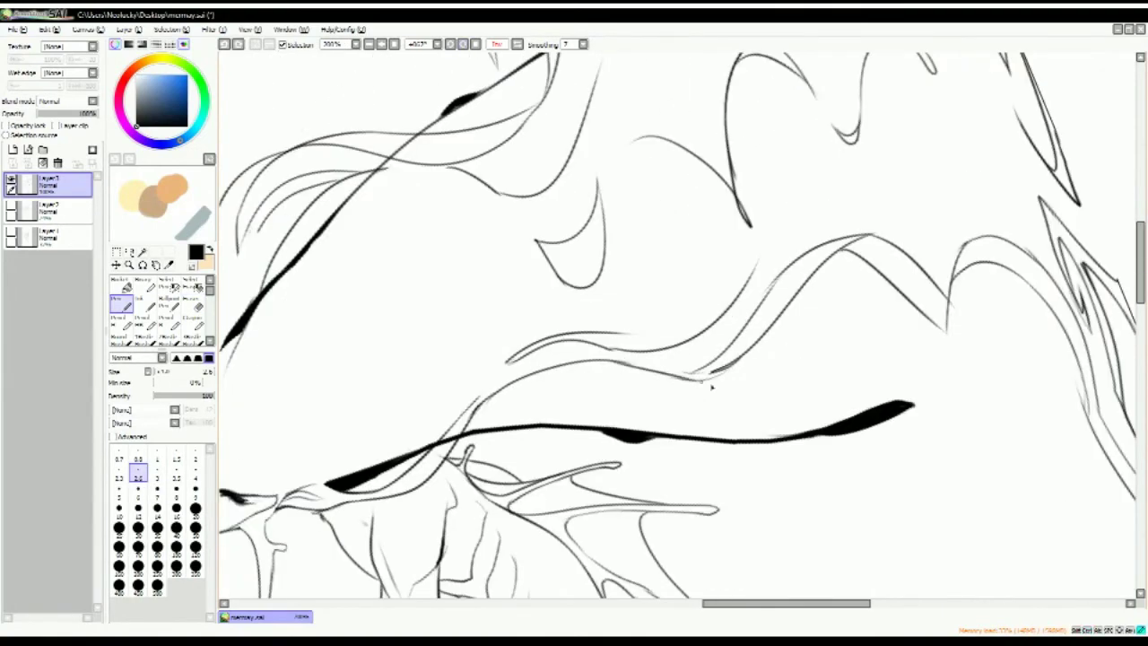
pyautogui.hotkey('ctrl', '-')
pyautogui.hotkey('ctrl', '-')
pyautogui.hotkey('ctrl', '-')
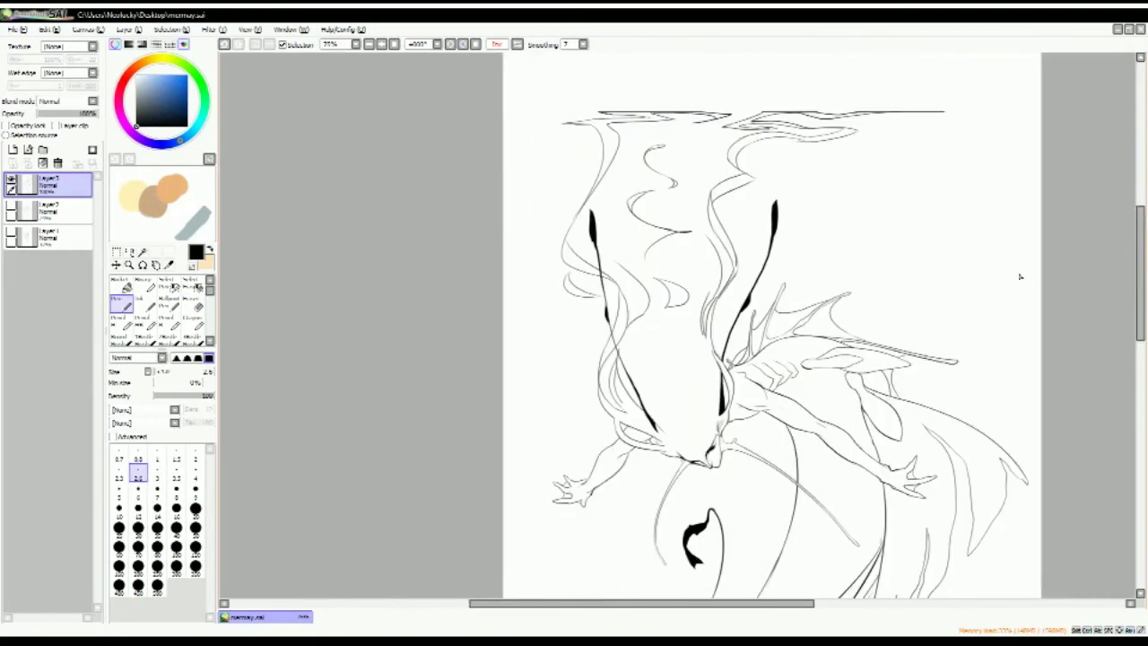
# Ink curling loops and a tapered strand in the middle of the hair, cleaning up the overlapping ends
pyautogui.scroll(2, 744, 255)
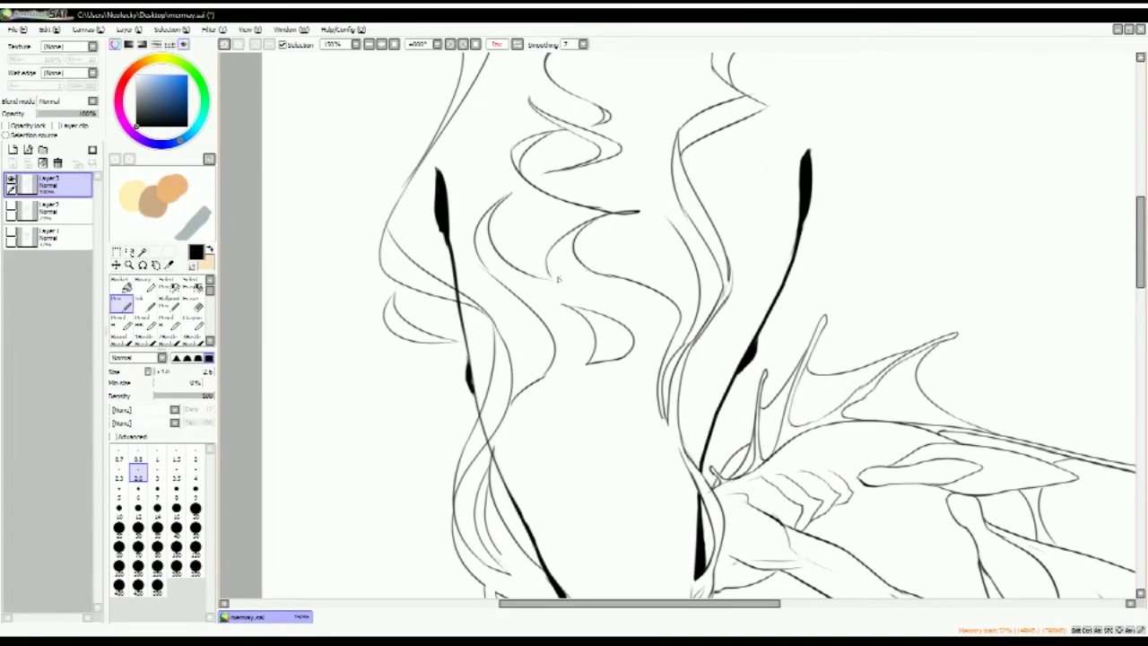
pyautogui.scroll(3, 558, 279)
pyautogui.scroll(-5, 724, 401)
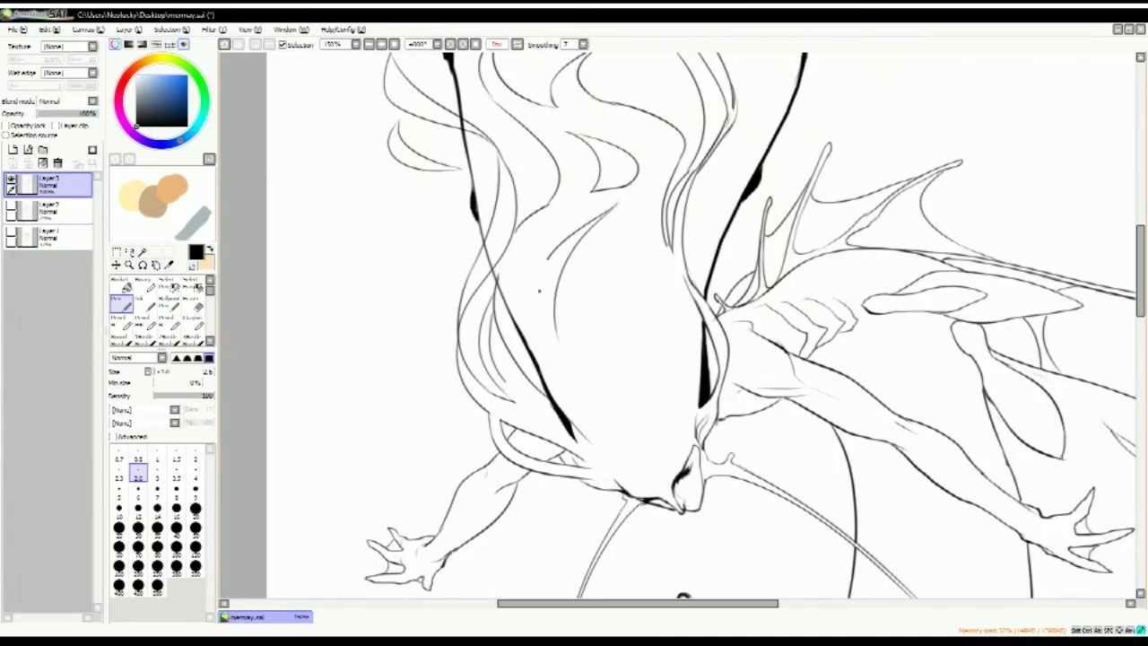
pyautogui.scroll(1, 662, 247)
pyautogui.press('e')
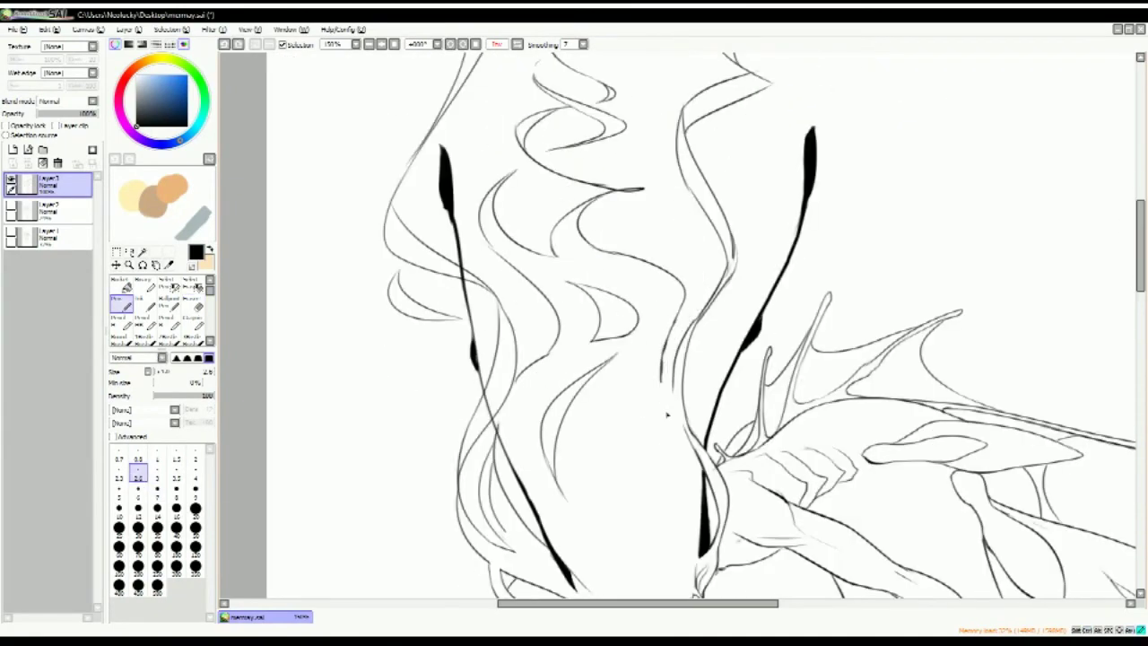
pyautogui.scroll(1, 669, 404)
pyautogui.scroll(-2, 789, 261)
# Extend the horizontal water line and ink wavy, pointed ripple shapes along it above the hair
pyautogui.press('n')
pyautogui.scroll(2, 951, 267)
pyautogui.scroll(-1, 628, 224)
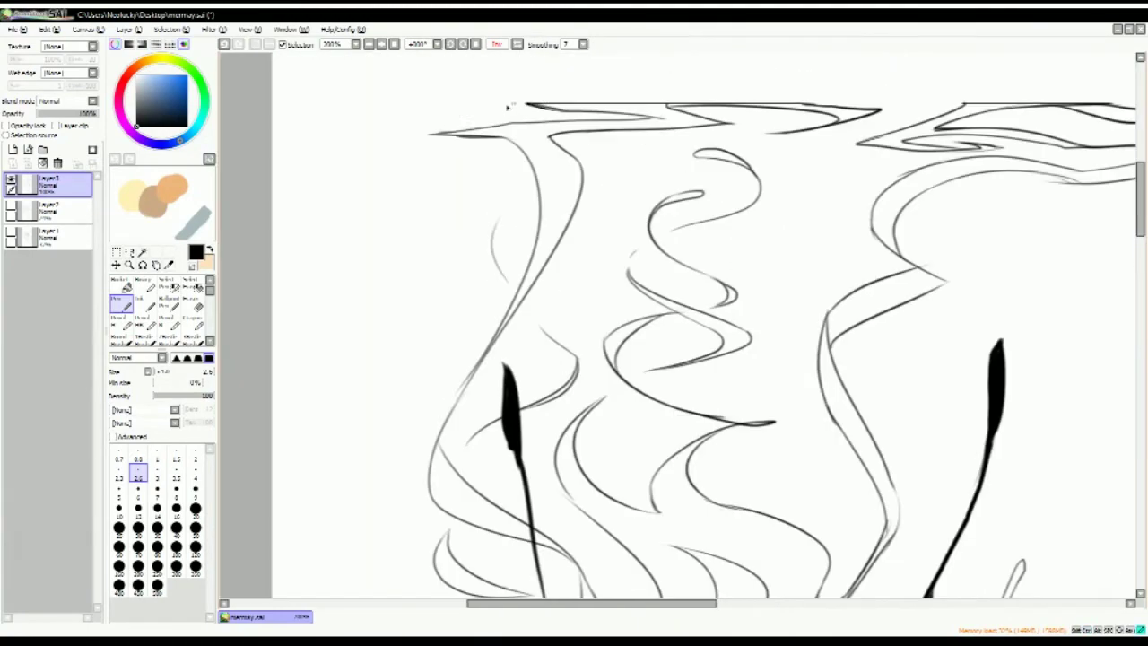
pyautogui.scroll(-1, 444, 150)
pyautogui.moveTo(678, 121); pyautogui.dragTo(1110, 112)
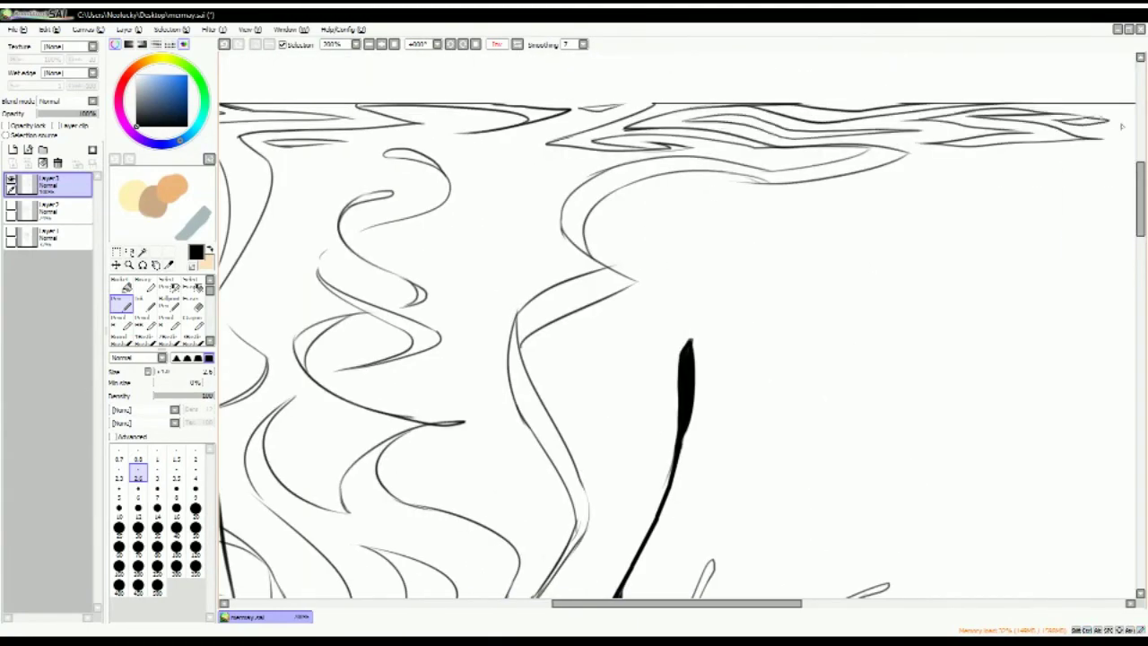
pyautogui.scroll(-1, 951, 282)
# Add a layer beneath the line art with dark grey as the colour, undoing the trial fill
pyautogui.scroll(-1, 951, 282)
pyautogui.scroll(-3, 951, 282)
pyautogui.scroll(1, 628, 314)
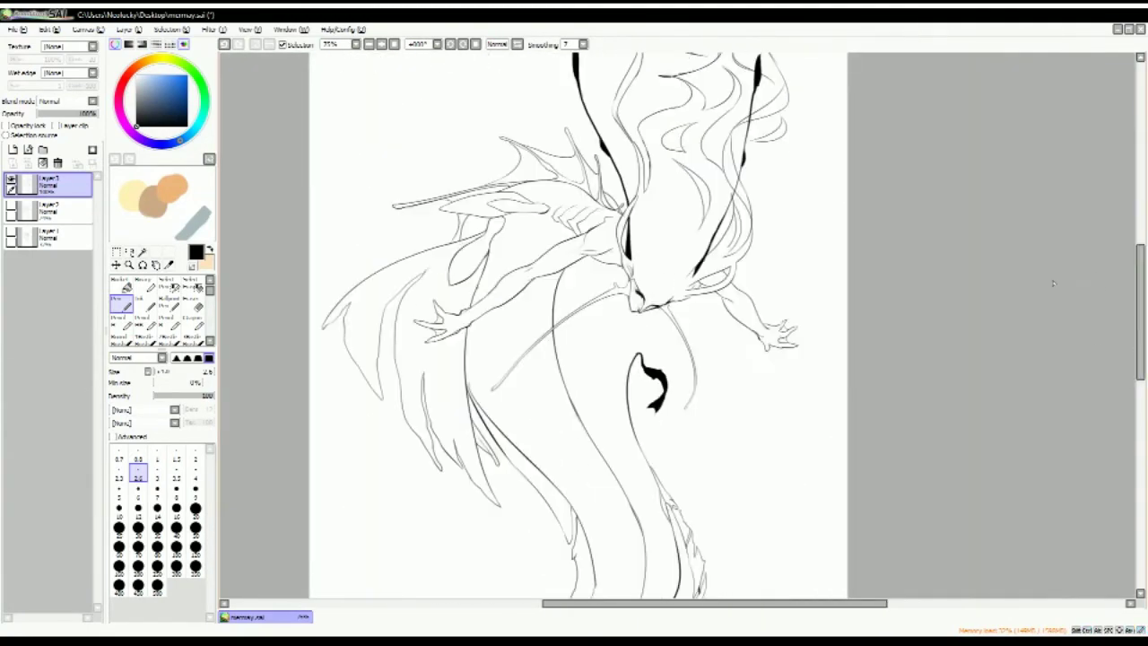
pyautogui.scroll(-1, 539, 314)
pyautogui.press('g')
pyautogui.click(432, 321)
pyautogui.hotkey('ctrl', 'z')
pyautogui.scroll(-2, 432, 321)
pyautogui.hotkey('ctrl', 'z')
pyautogui.scroll(2, 553, 303)
pyautogui.press('n')
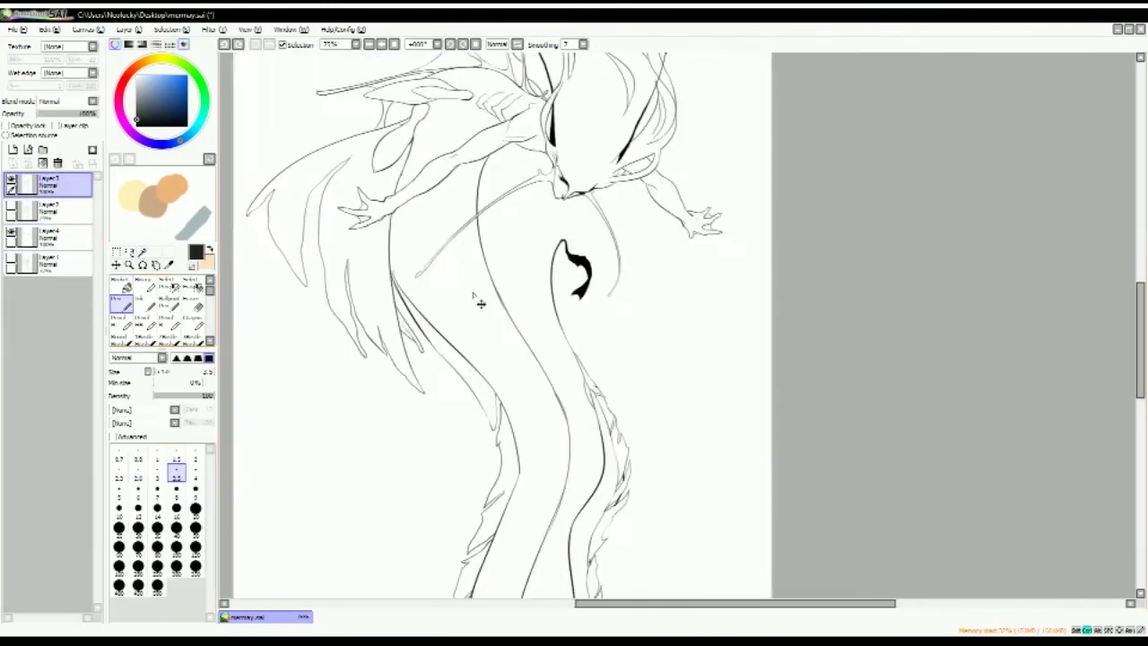
# Erase the antenna line where it crosses behind the hair strand, using a size 7 eraser
pyautogui.scroll(-1, 454, 239)
pyautogui.scroll(-3, 454, 239)
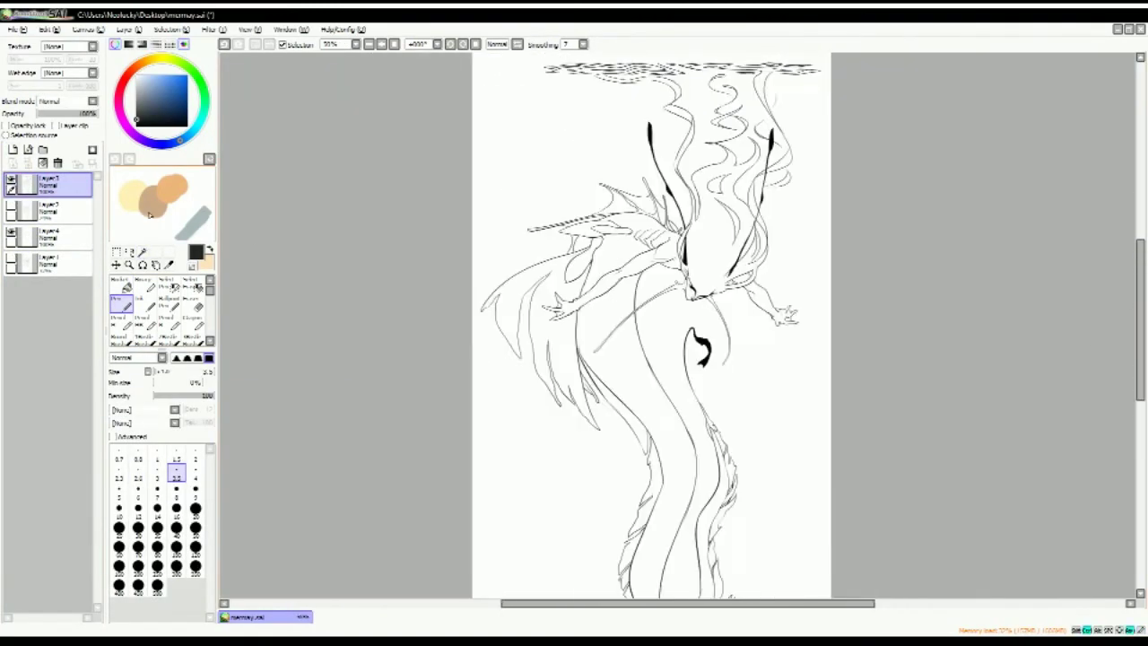
pyautogui.scroll(1, 455, 219)
pyautogui.press('w')
pyautogui.press('e')
pyautogui.scroll(3, 805, 362)
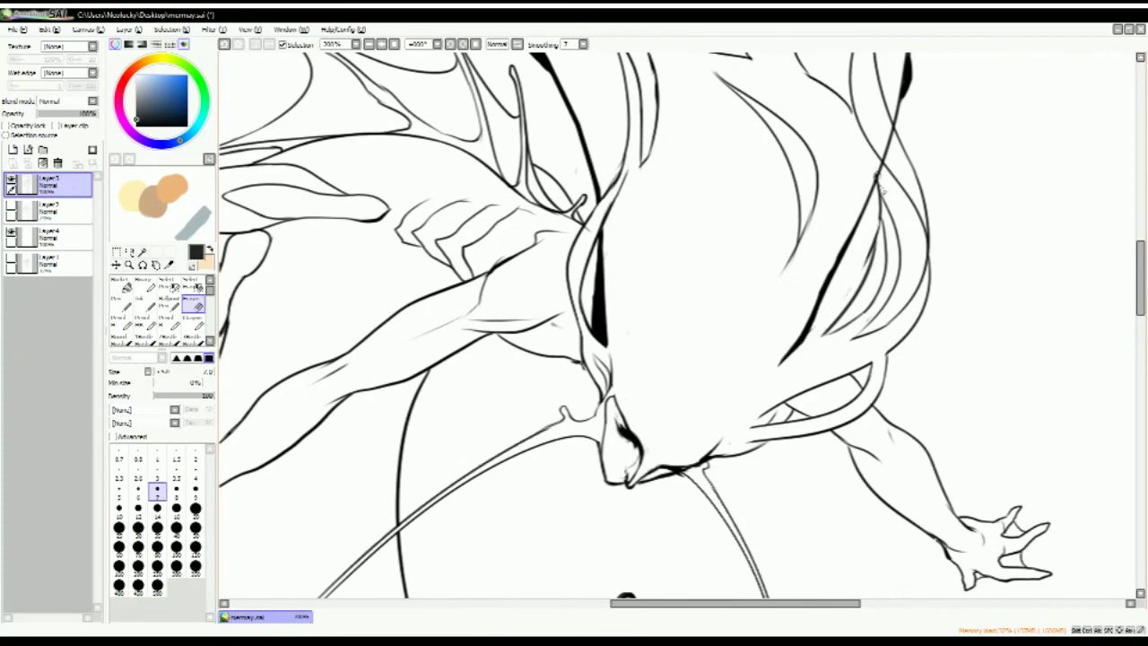
# Close the gaps in the hair strand outlines with a size 3 pen and erase the antenna's lower section covered by hair
pyautogui.press('n')
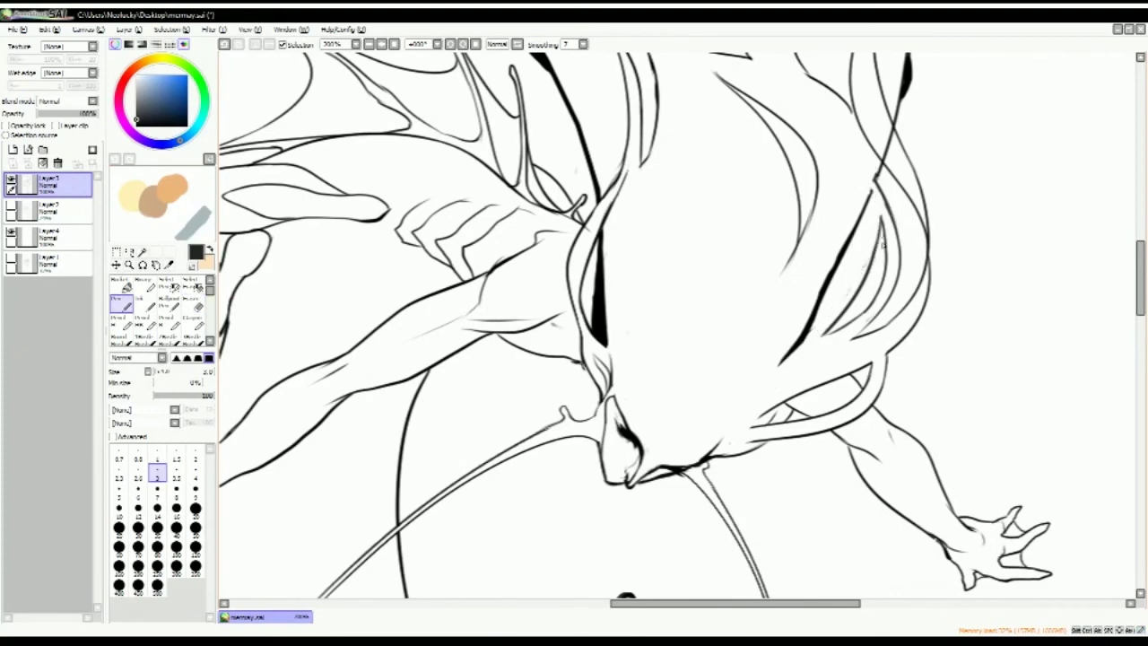
pyautogui.scroll(3, 857, 278)
pyautogui.scroll(-5, 642, 321)
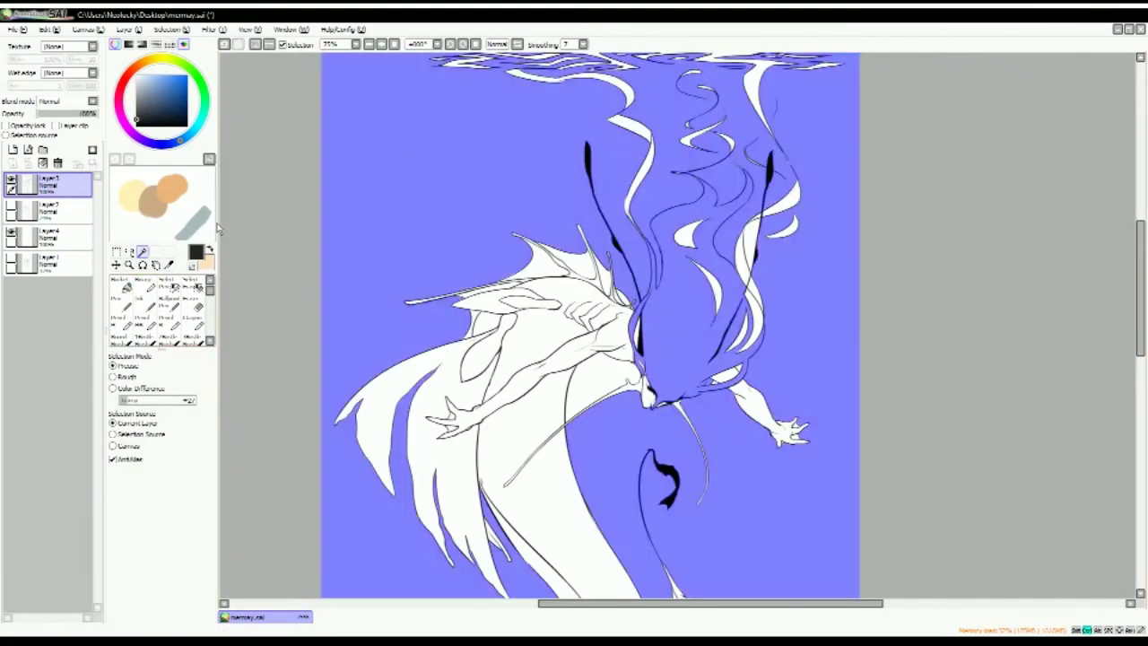
pyautogui.scroll(5, 556, 410)
pyautogui.scroll(-2, 556, 410)
pyautogui.scroll(2, 557, 410)
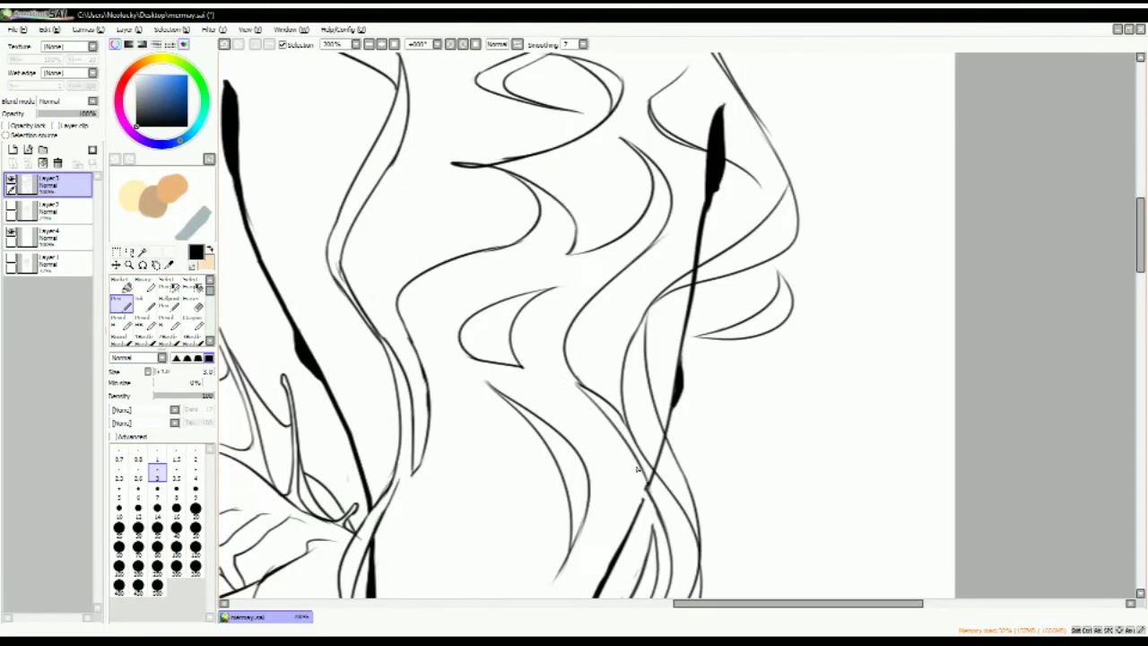
pyautogui.press('e')
pyautogui.scroll(-2, 628, 282)
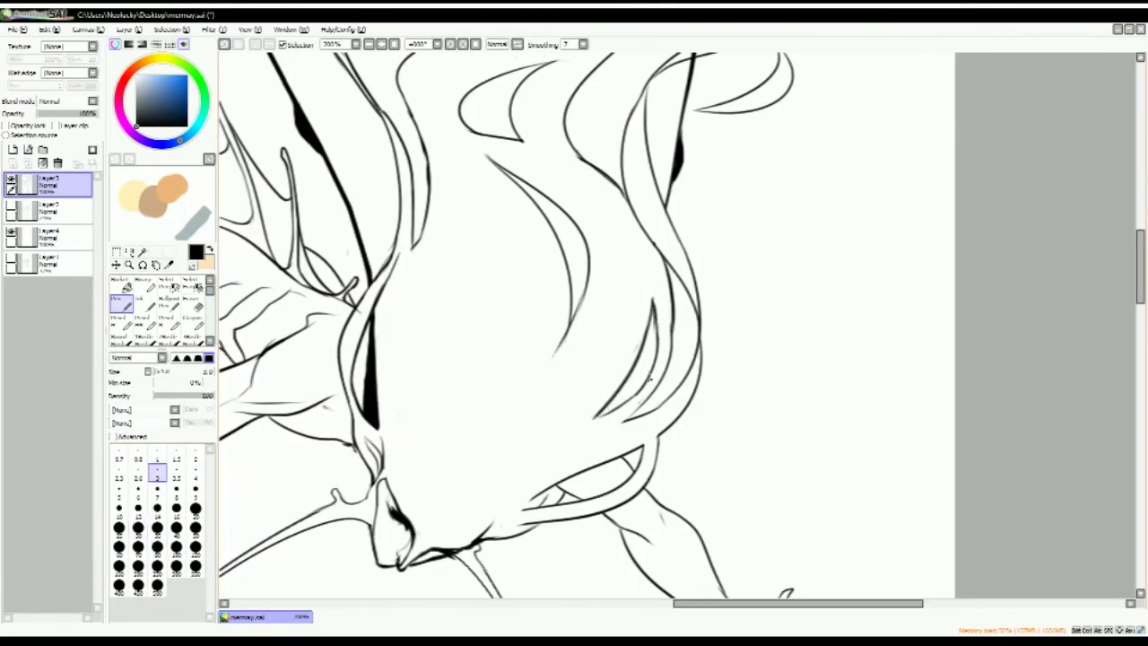
# Select the background around the figure with the Magic Wand and fill it with dark grey on Layer4
pyautogui.press('w')
pyautogui.click(631, 269)
pyautogui.scroll(-2, 630, 260)
pyautogui.scroll(2, 631, 248)
pyautogui.scroll(-1, 631, 248)
pyautogui.scroll(-3, 631, 249)
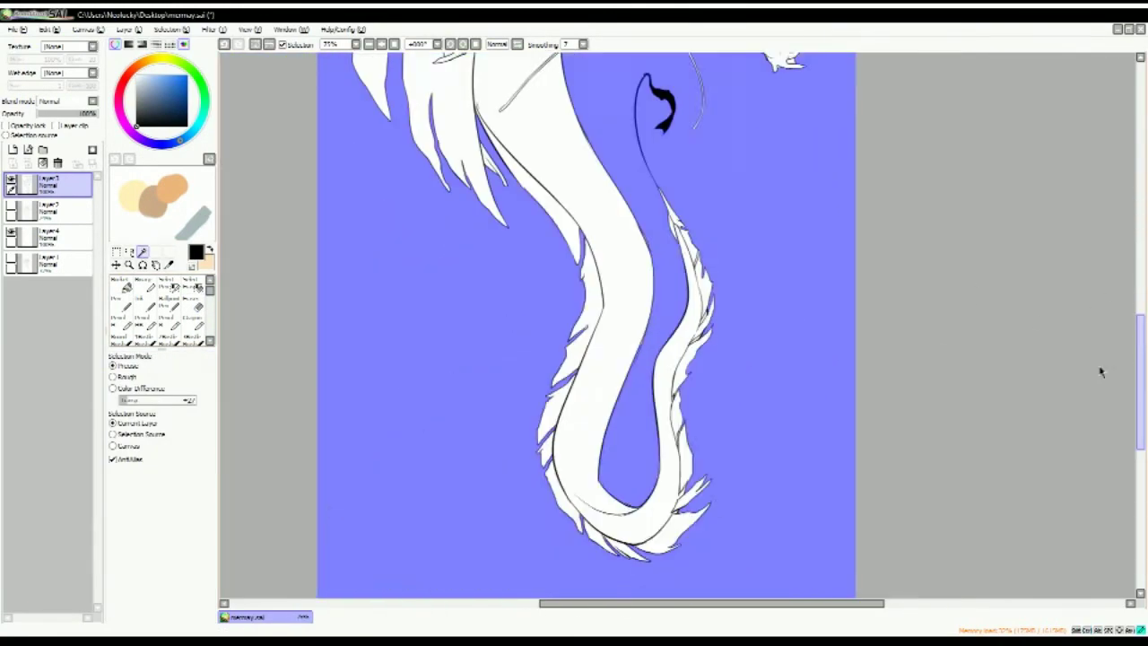
pyautogui.scroll(-2, 631, 248)
pyautogui.click(49, 236)
# Touch up the dark grey background around the hair strands and water ripples with a size 20 pen
pyautogui.press('n')
pyautogui.scroll(2, 579, 158)
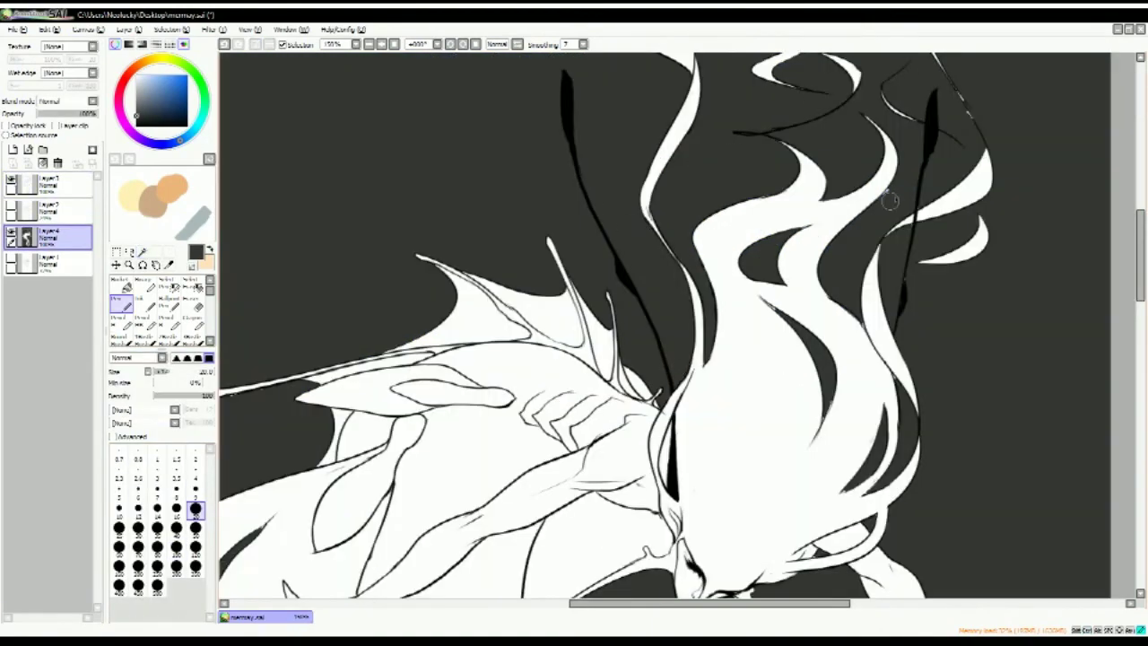
pyautogui.scroll(3, 865, 486)
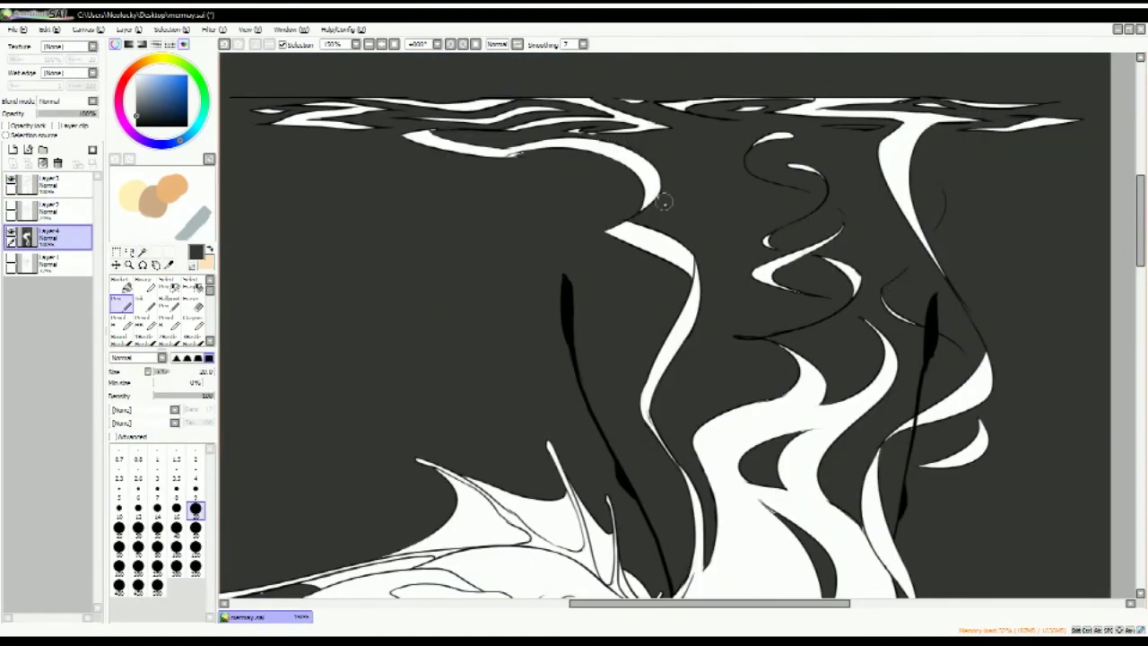
# Paint dark grey over the leftover light gaps around the tail tip and trailing fins with a size 16 pen
pyautogui.scroll(-5, 664, 202)
pyautogui.scroll(-2, 664, 203)
pyautogui.scroll(-2, 664, 203)
pyautogui.scroll(3, 728, 151)
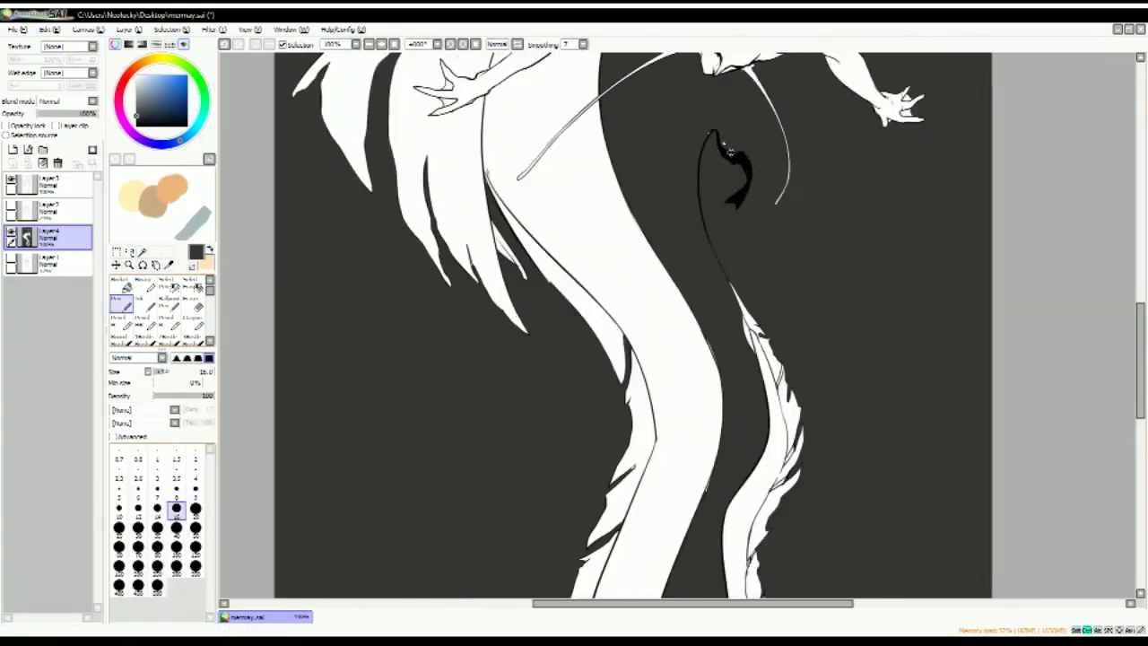
pyautogui.scroll(2, 729, 150)
pyautogui.scroll(-4, 890, 525)
pyautogui.scroll(2, 890, 538)
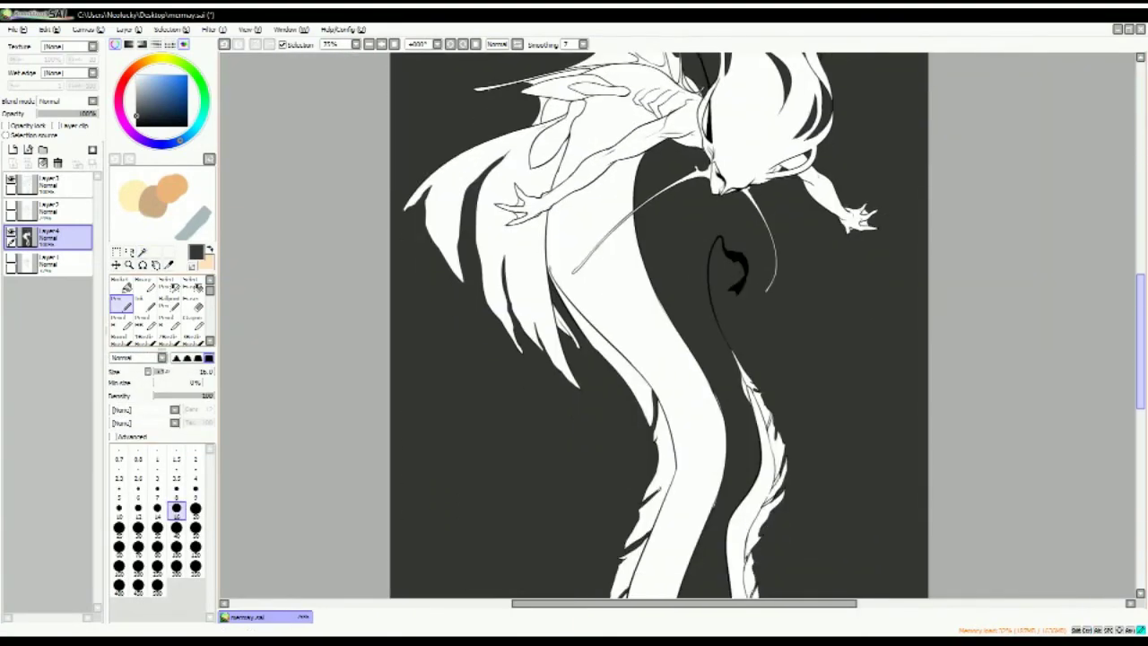
pyautogui.scroll(3, 890, 547)
# Fill the narrow gaps between the spiny fins along the tail's lower bend in dark grey with a size 8 pen
pyautogui.press('[')
pyautogui.press('[')
pyautogui.press('[')
pyautogui.press('[')
pyautogui.press('[')
pyautogui.scroll(-3, 890, 560)
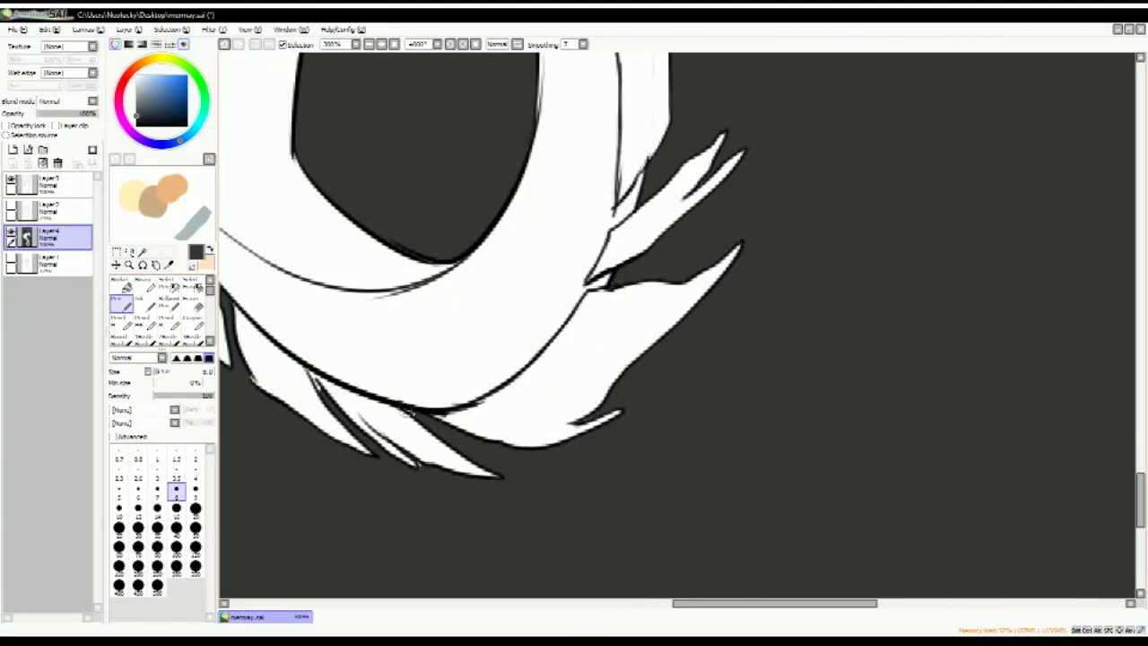
pyautogui.scroll(3, 1143, 457)
pyautogui.scroll(-1, 1143, 457)
pyautogui.scroll(-4, 1143, 458)
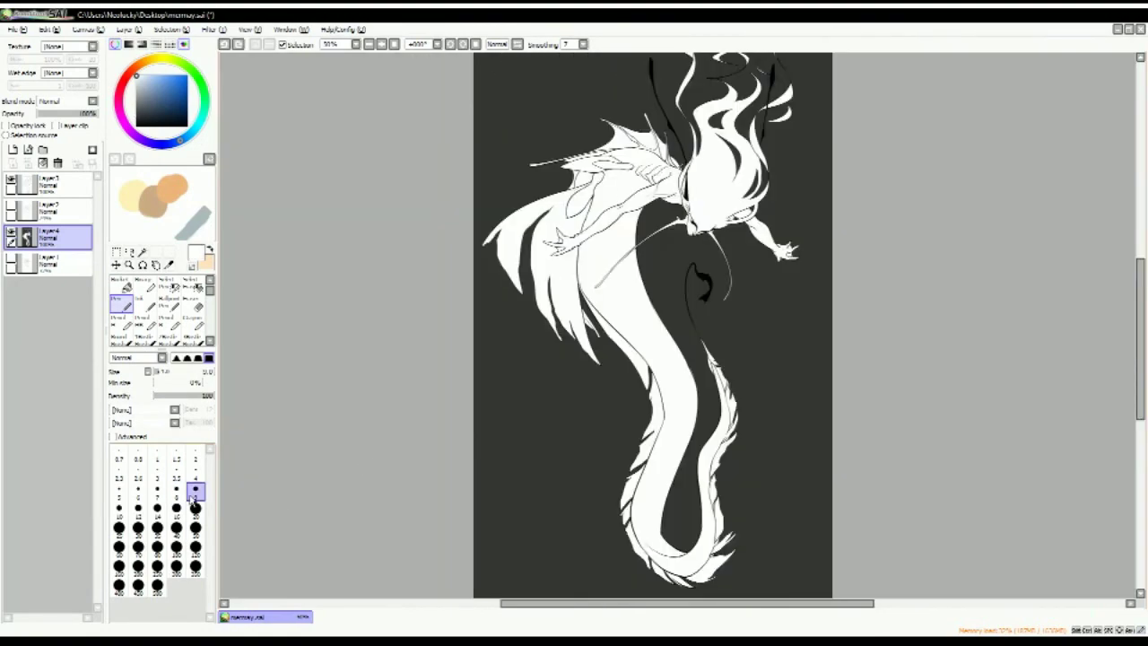
# Touch up the dark grey openings between the hair strands above the head with a size 16 pen
pyautogui.scroll(4, 763, 260)
pyautogui.press(']')
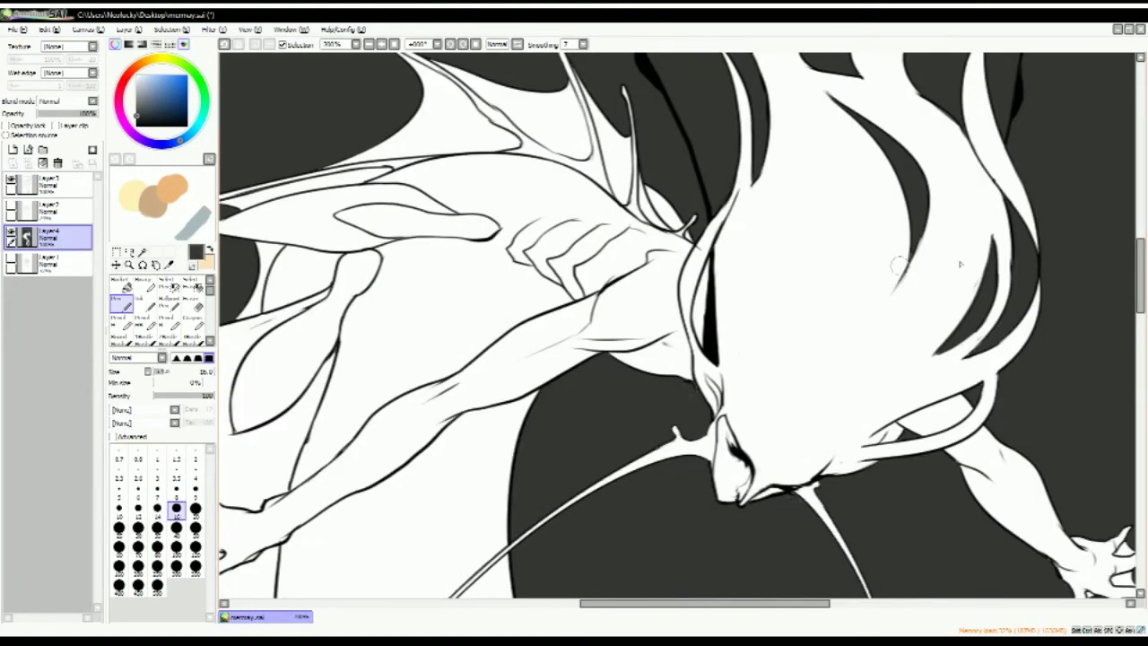
pyautogui.scroll(-2, 960, 264)
pyautogui.scroll(-2, 1097, 210)
pyautogui.scroll(-2, 278, 146)
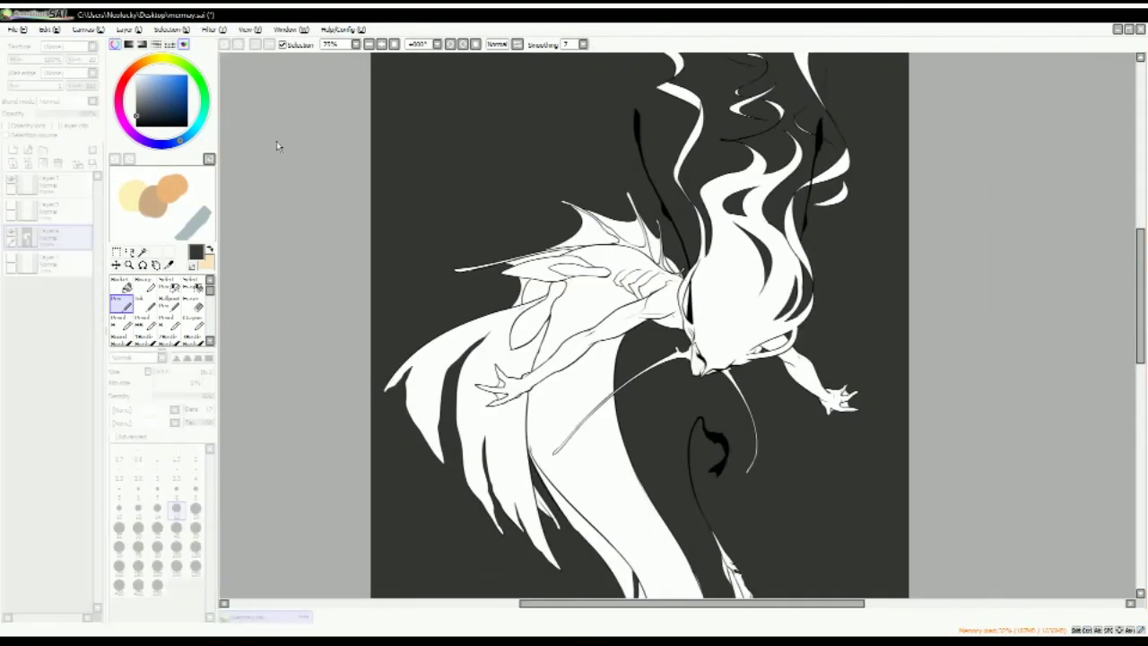
# Darken the background fill on Layer4 to near-black and hide that layer
pyautogui.scroll(-2, 574, 323)
pyautogui.hotkey('ctrl', 't')
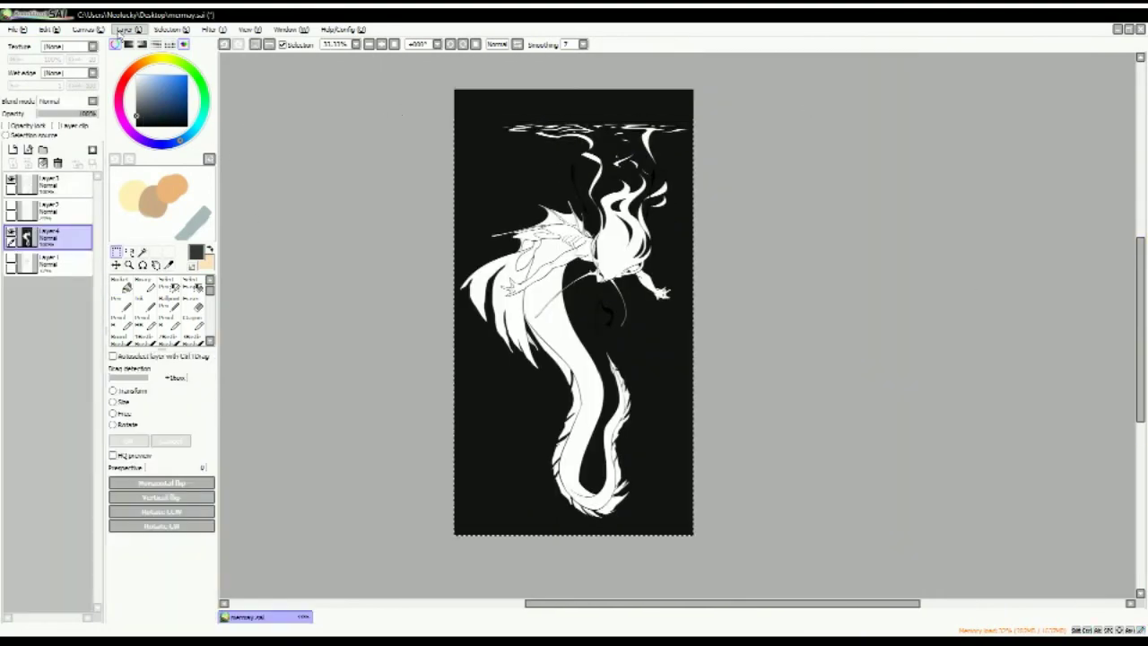
pyautogui.scroll(3, 574, 323)
pyautogui.press('Return')
pyautogui.scroll(2, 574, 323)
pyautogui.scroll(-3, 574, 323)
pyautogui.click(10, 231)
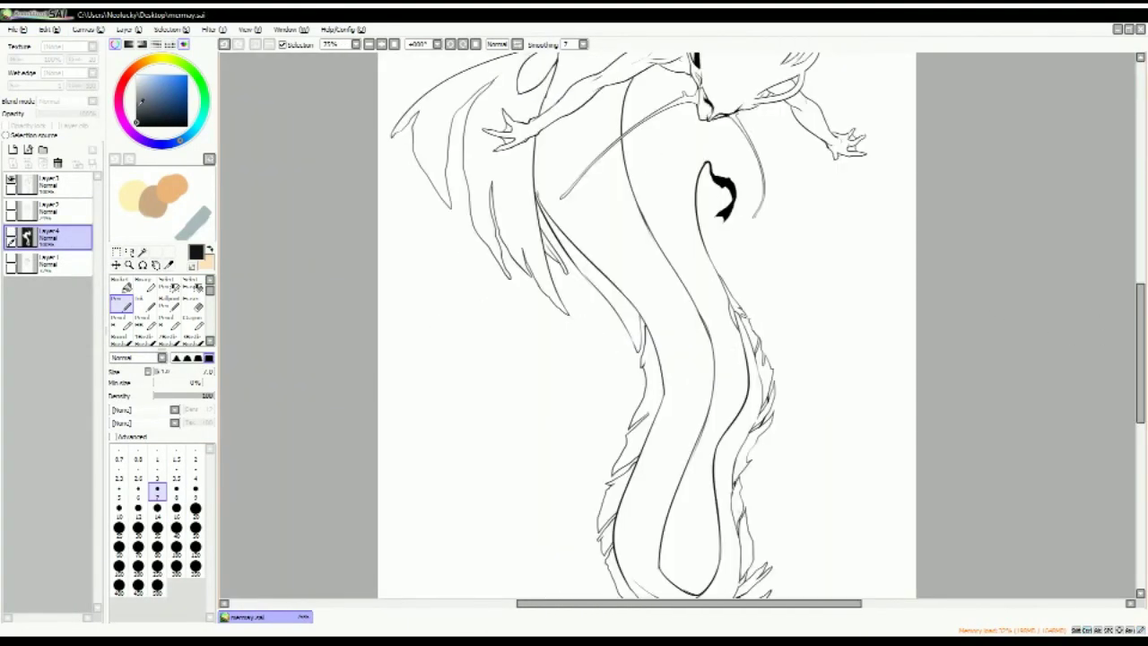
# Sign the artwork in its lower corner on a new layer with a size 1 black pen and save it as mermay1_ink.png
pyautogui.click(58, 162)
pyautogui.scroll(-5, 792, 477)
pyautogui.press('[')
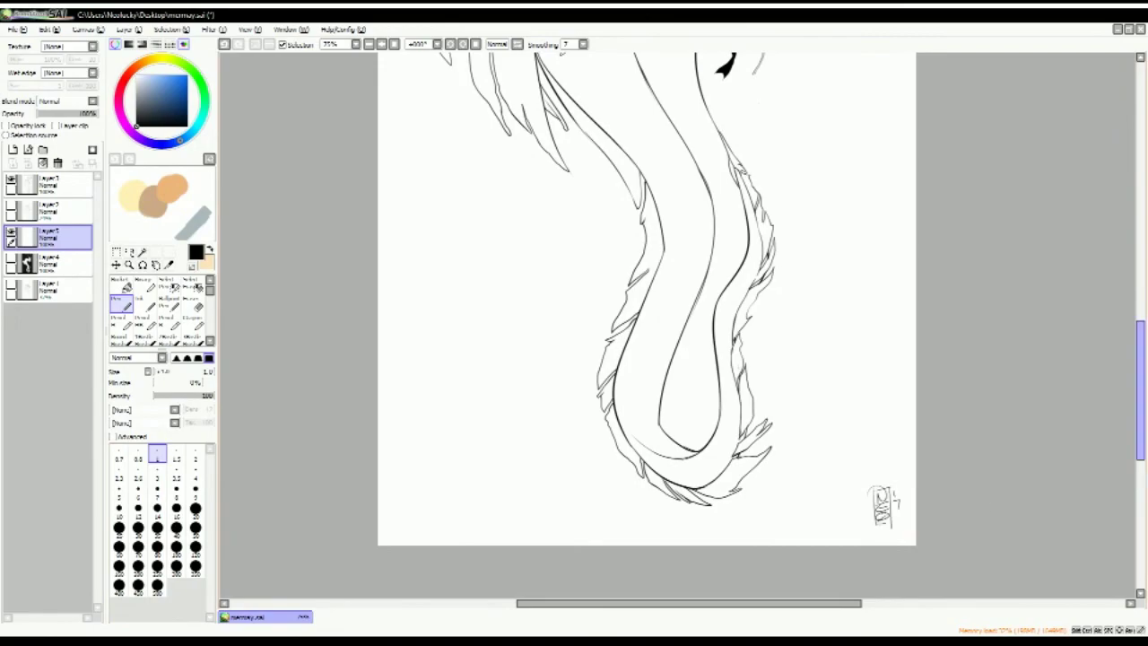
pyautogui.scroll(2, 667, 313)
pyautogui.scroll(1, 668, 313)
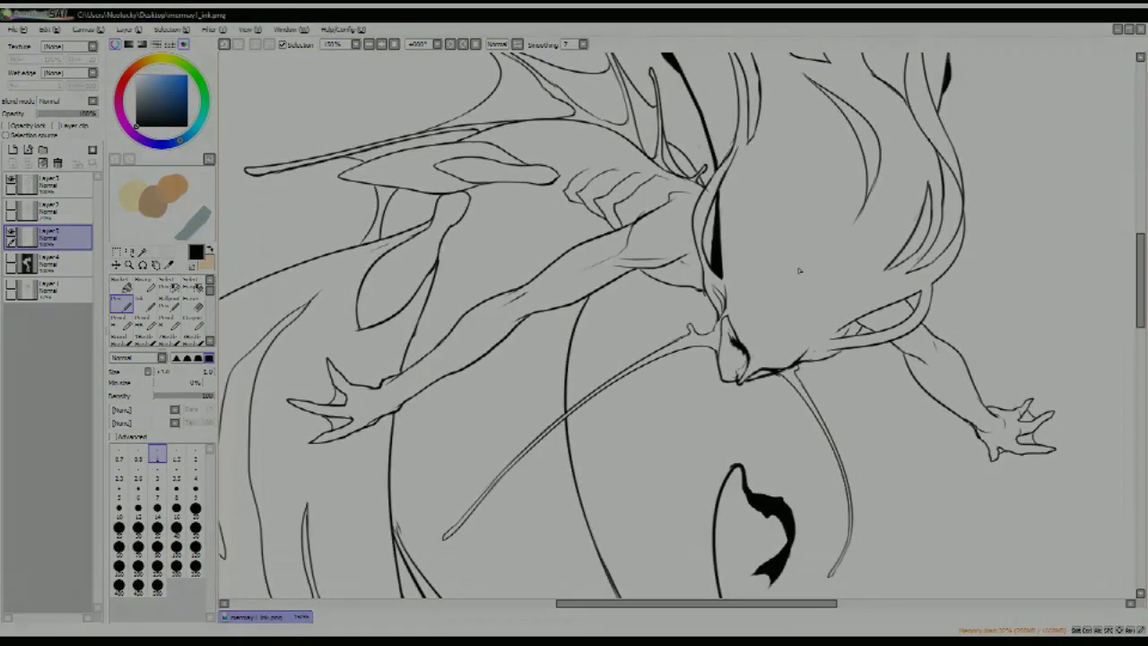